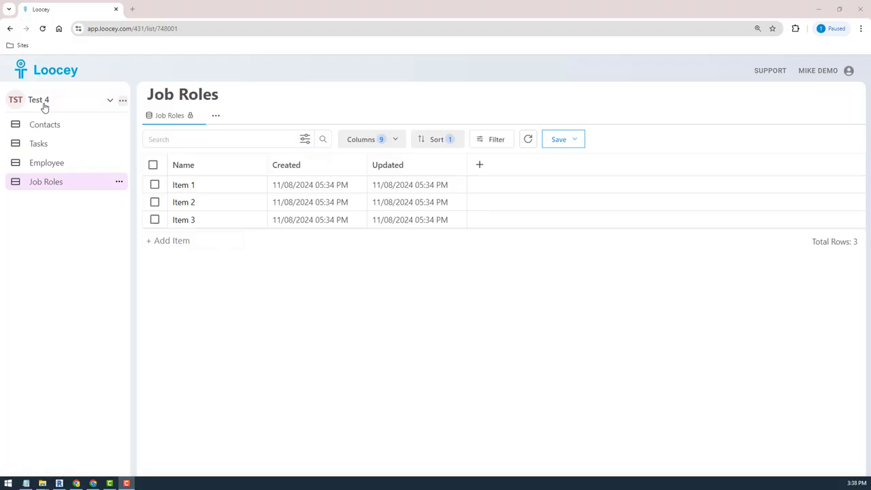
Step: Switch to the Main CRM workspace and open its Leads list
left_click(43, 107)
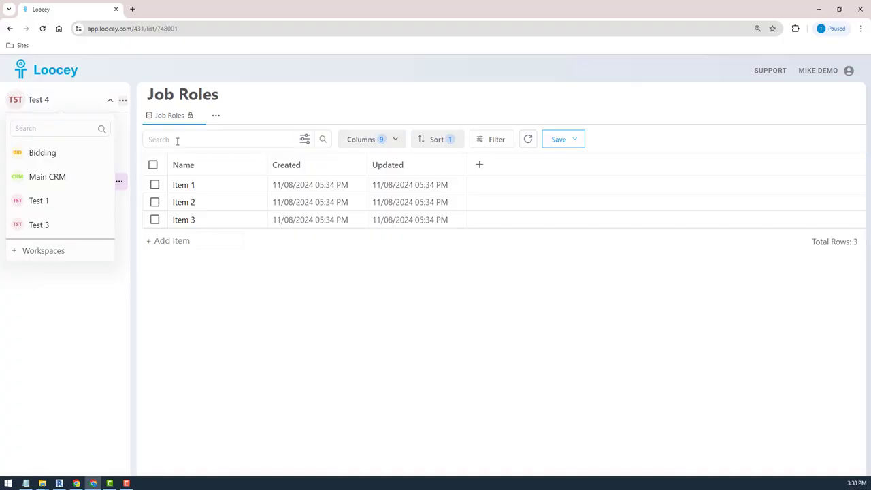
left_click(357, 302)
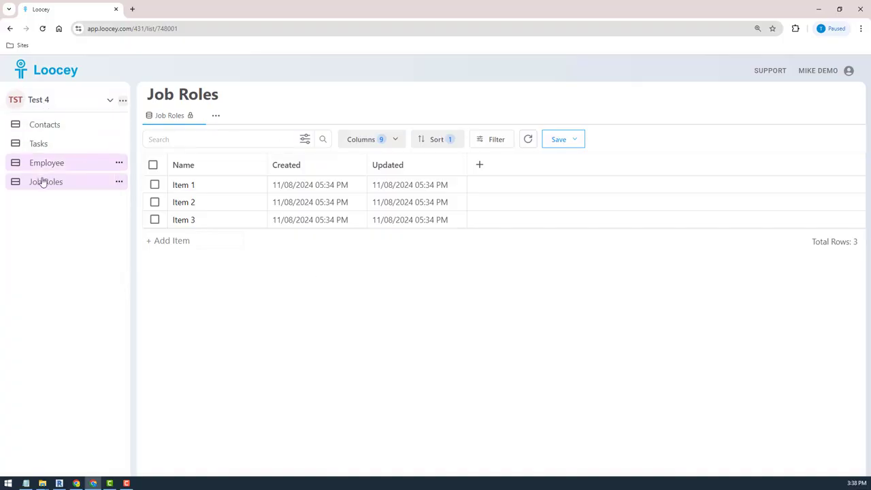
left_click(54, 102)
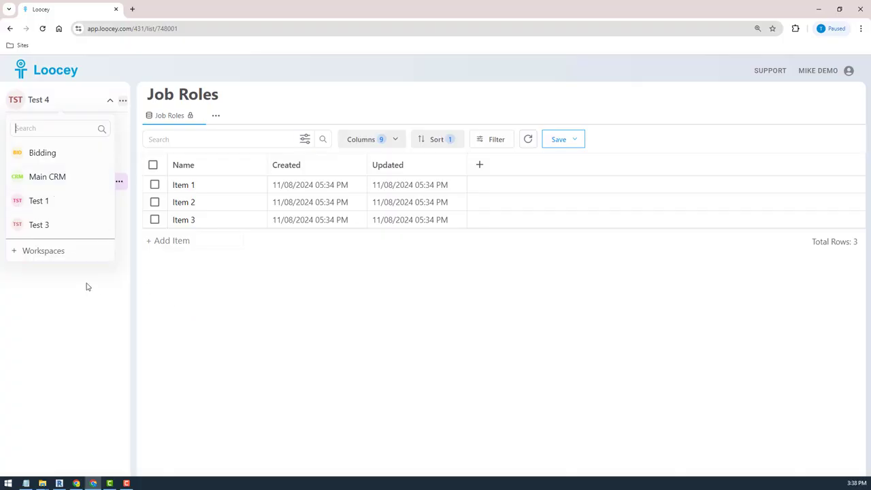
left_click(49, 179)
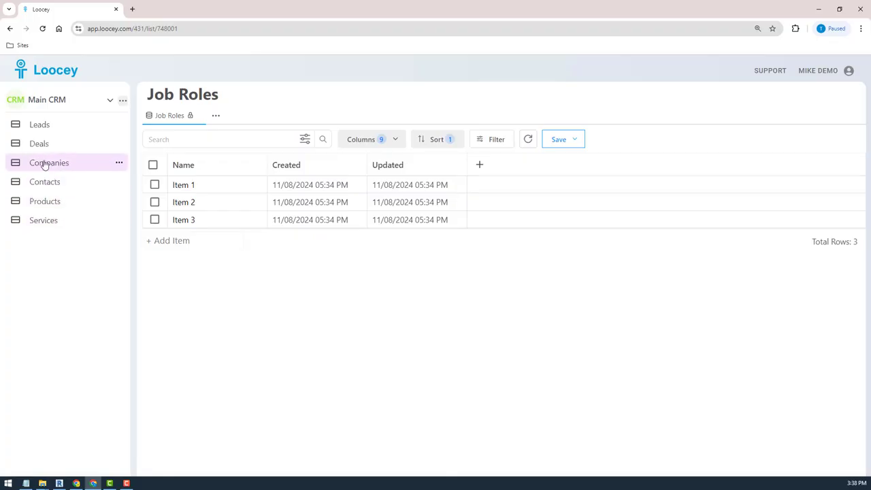
left_click(38, 124)
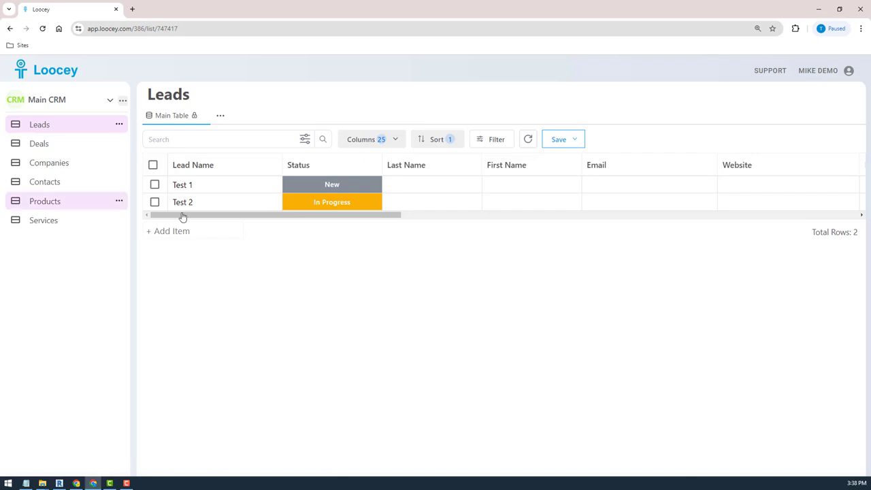
Step: Review the form fields and notes of the lead Test 1, then close the record
left_click(184, 185)
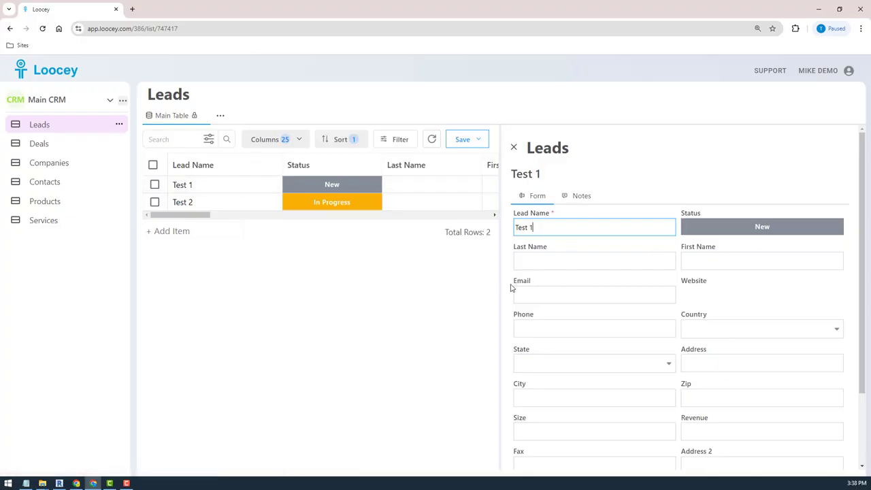
scroll(641, 308, "down", 2)
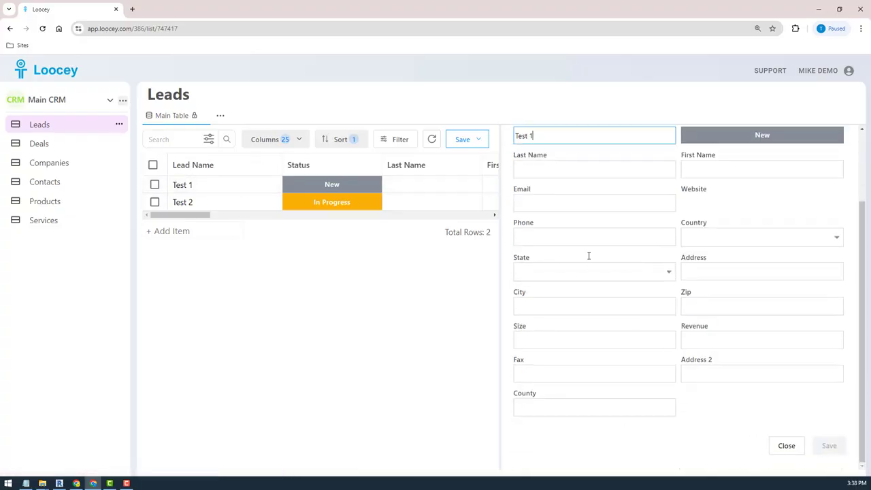
scroll(588, 256, "up", 2)
left_click(580, 198)
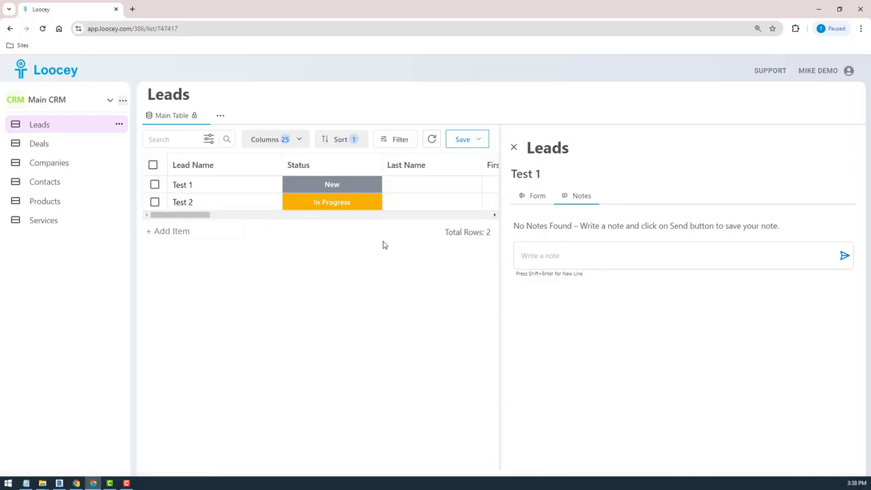
left_click(515, 148)
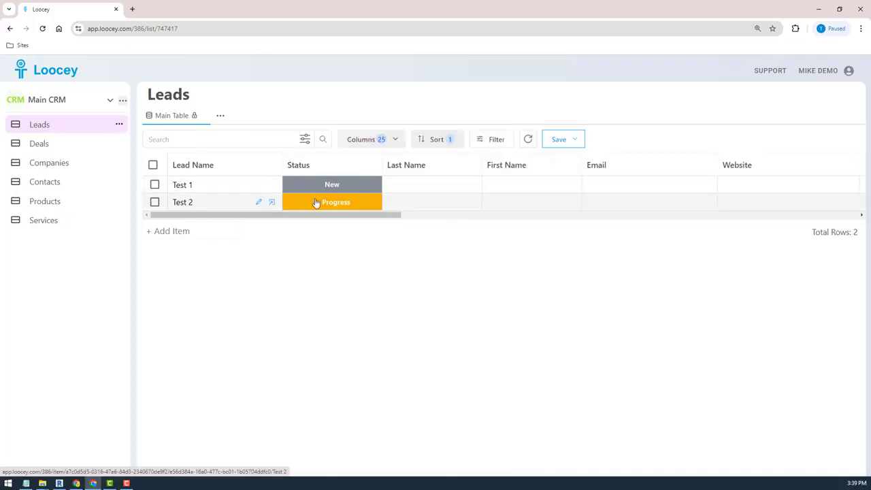
Step: View the lead Test 2 in its side form and on its full page, toggling edit mode on and off
left_click(202, 204)
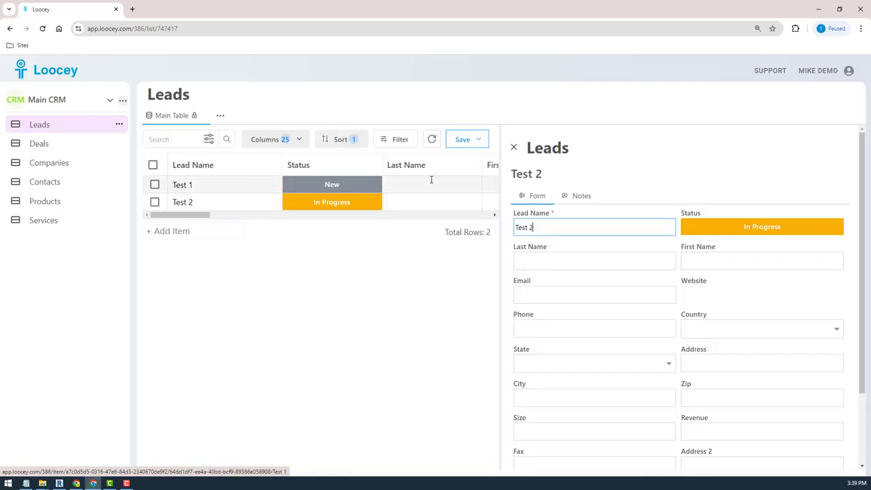
left_click(515, 148)
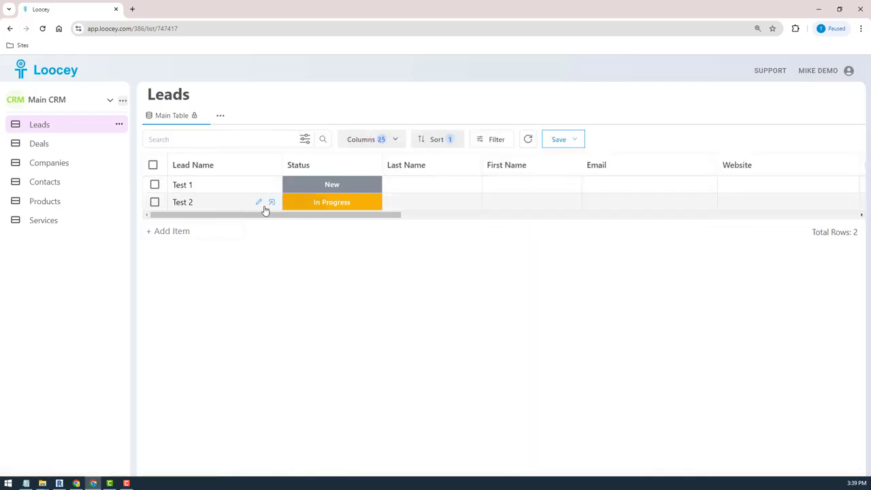
left_click(272, 202)
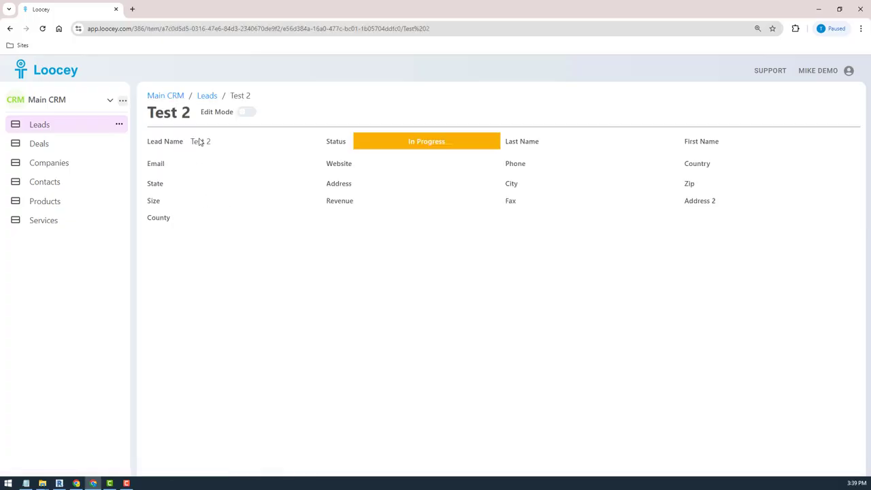
left_click(246, 113)
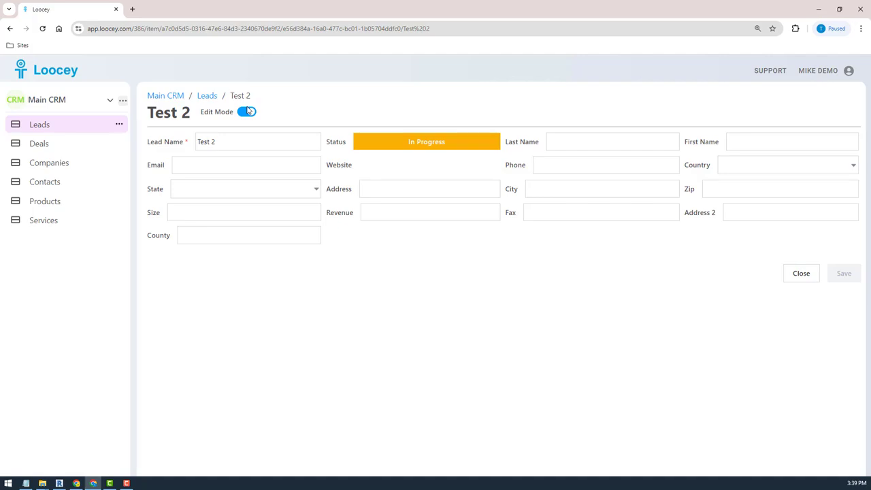
left_click(249, 112)
Step: Open the full page of New Company 2 from the Companies list and view its notes and contacts
left_click(68, 167)
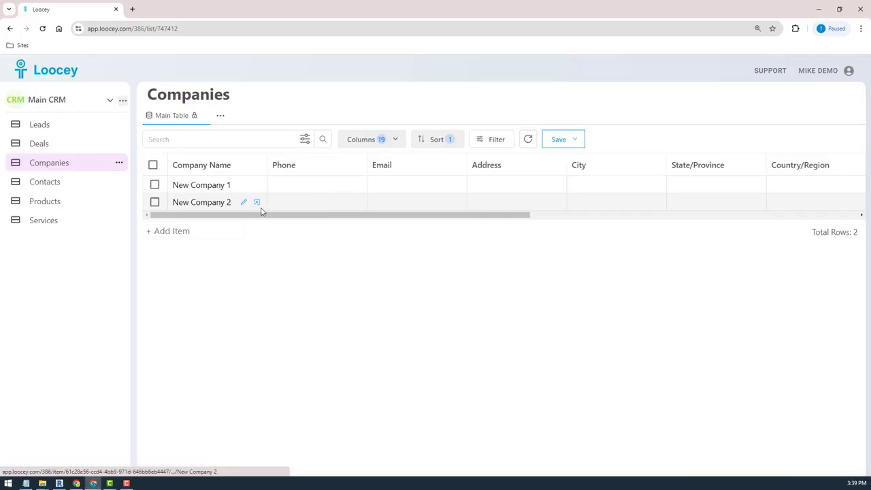
left_click(257, 204)
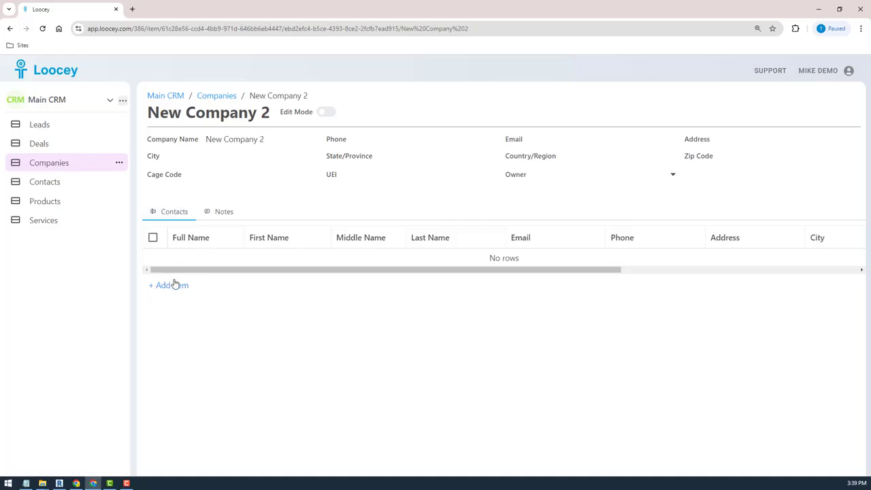
left_click(227, 215)
left_click(173, 217)
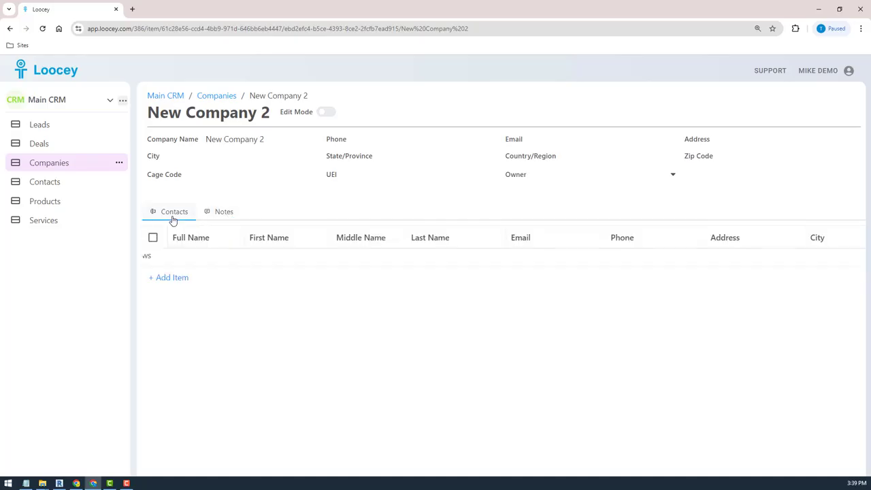
left_click(49, 107)
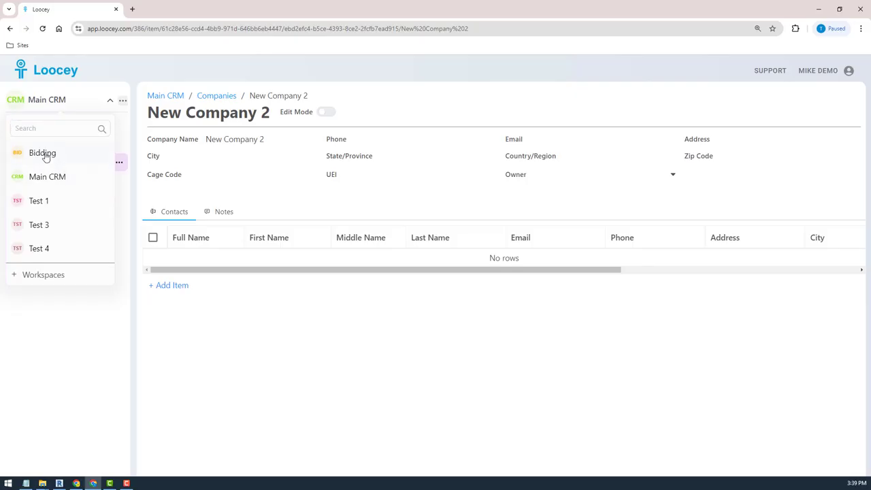
left_click(198, 338)
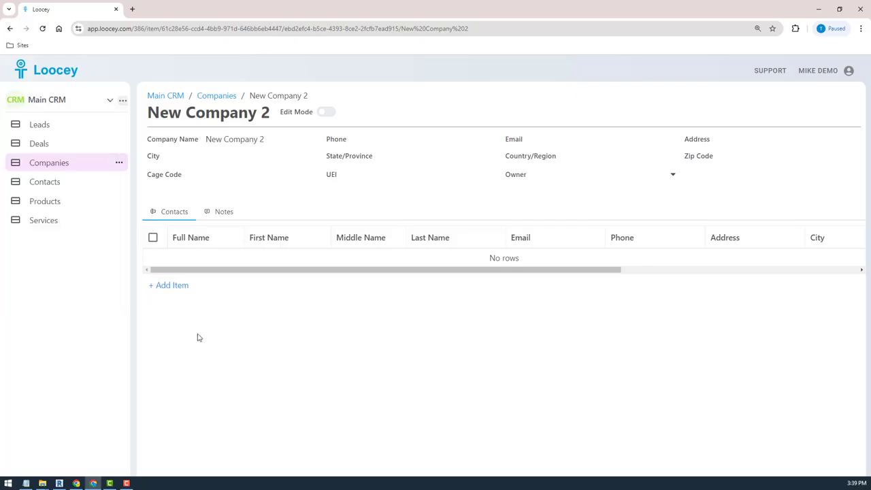
left_click(50, 109)
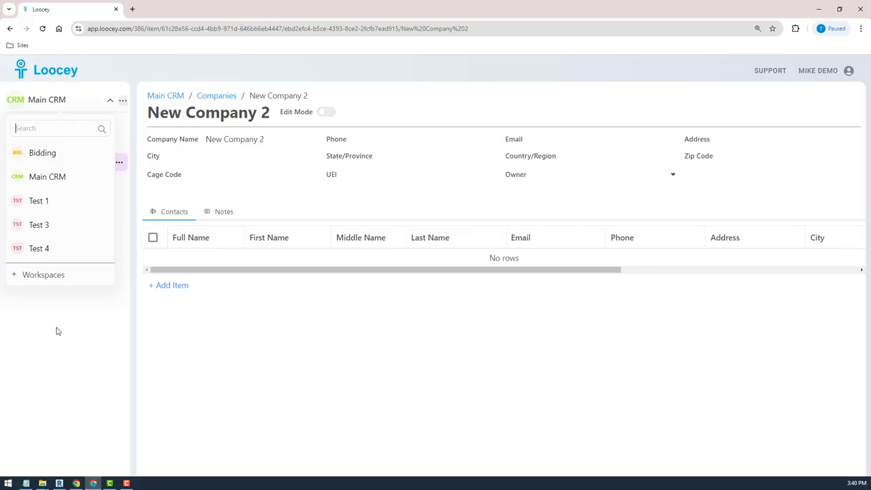
left_click(148, 332)
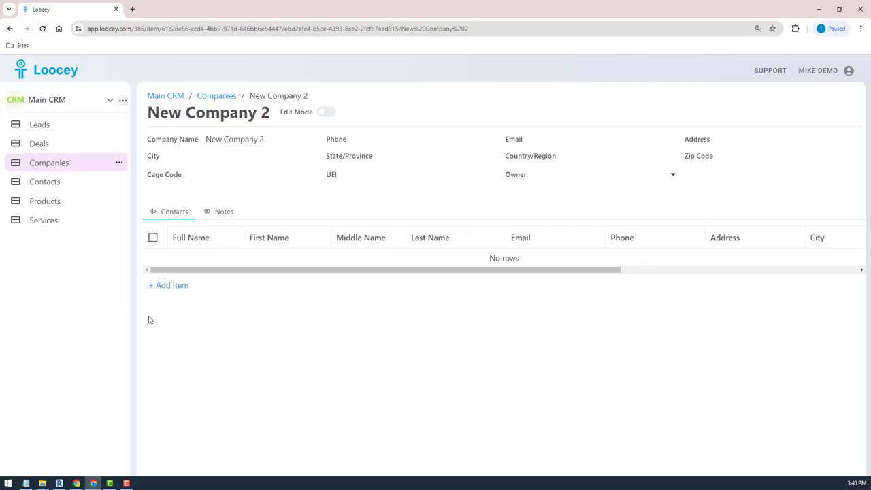
Step: Start a new workspace and name it Test 5, keeping the internal name test_5
left_click(122, 101)
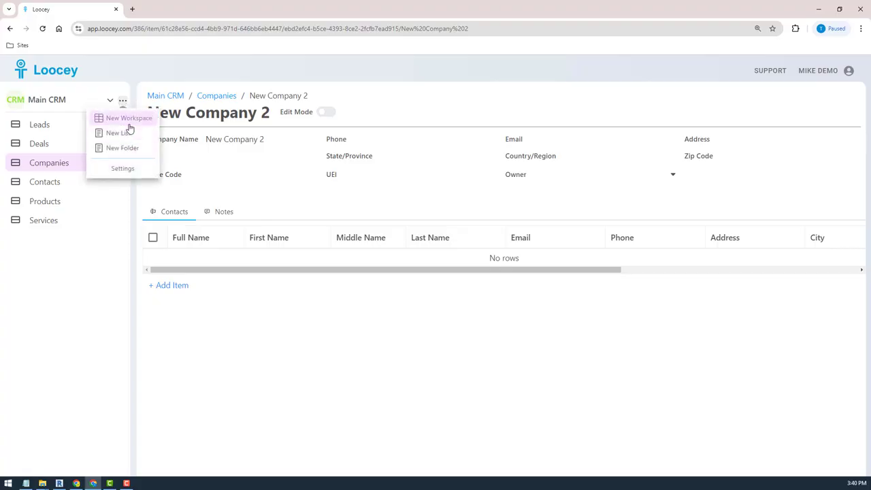
left_click(128, 120)
left_click(362, 213)
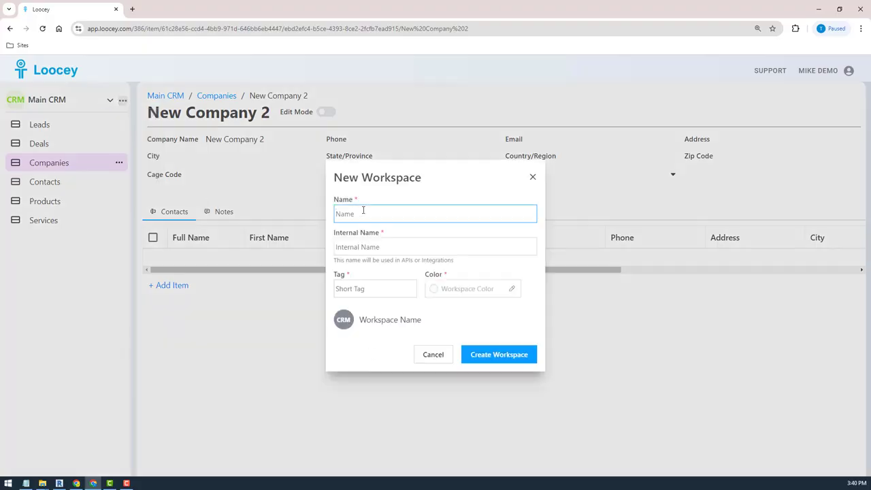
type("Test 5")
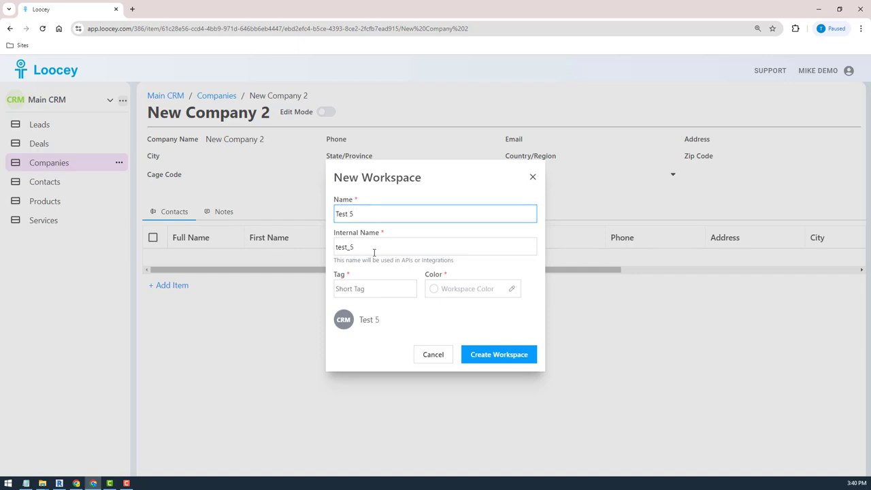
left_click(368, 251)
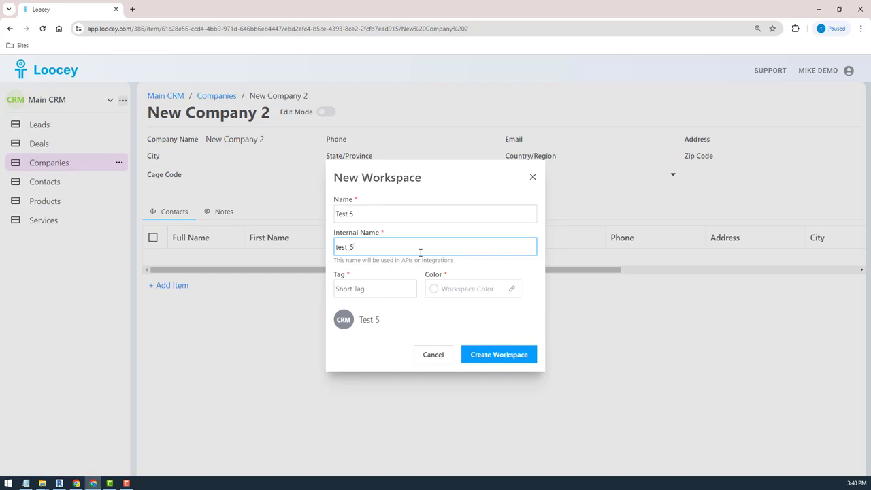
Step: Give the new workspace the tag TST and the green color #82c91e, and create it
left_click(360, 290)
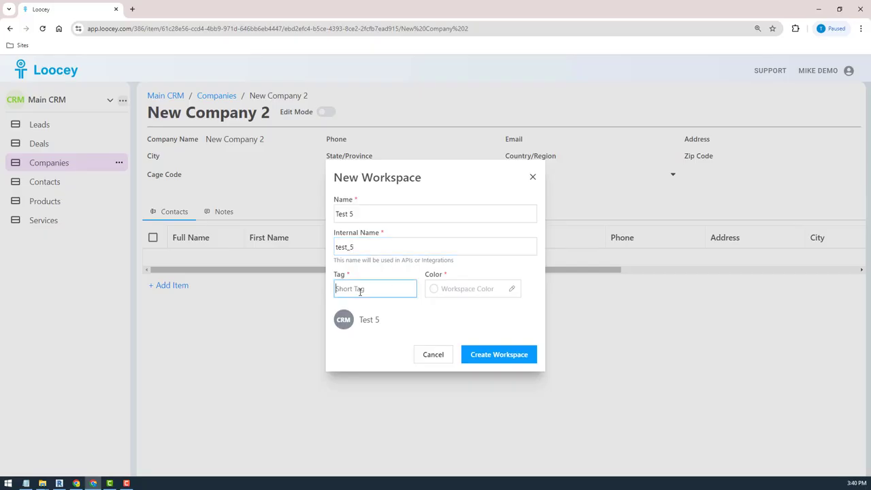
type("TST")
left_click(471, 288)
left_click(505, 415)
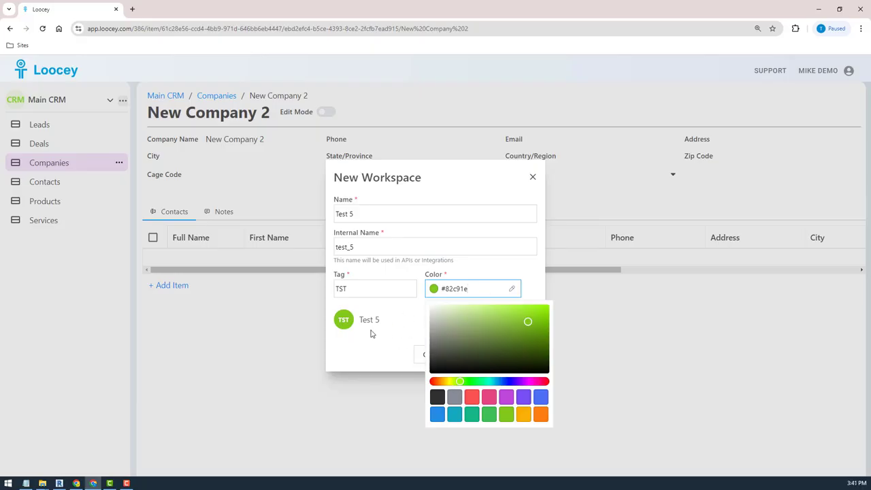
left_click(352, 359)
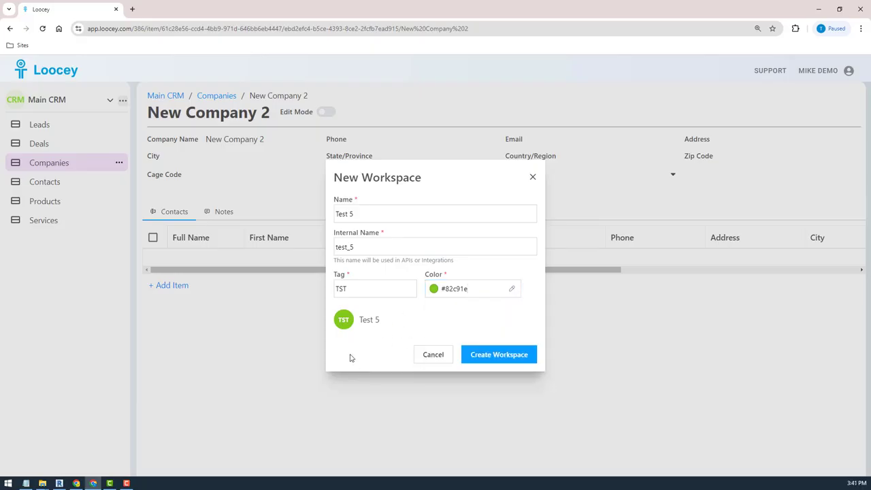
left_click(498, 358)
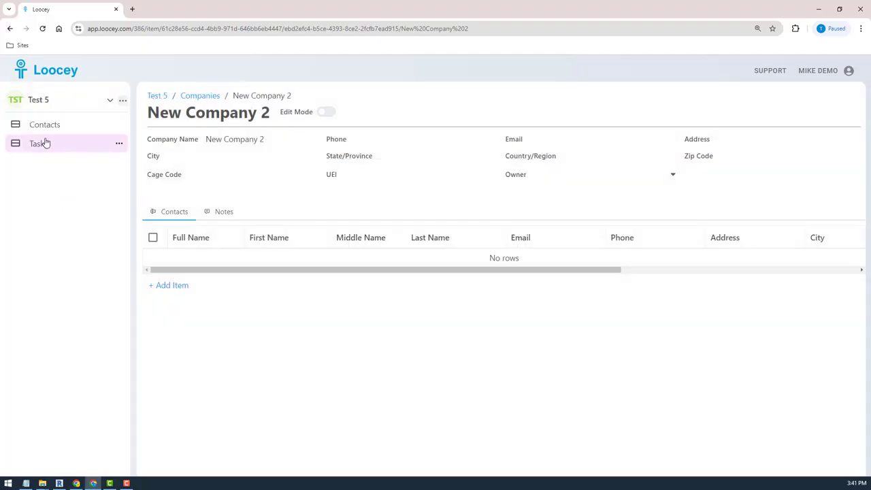
Step: View the Contacts and Tasks lists of the Test 5 workspace
left_click(41, 124)
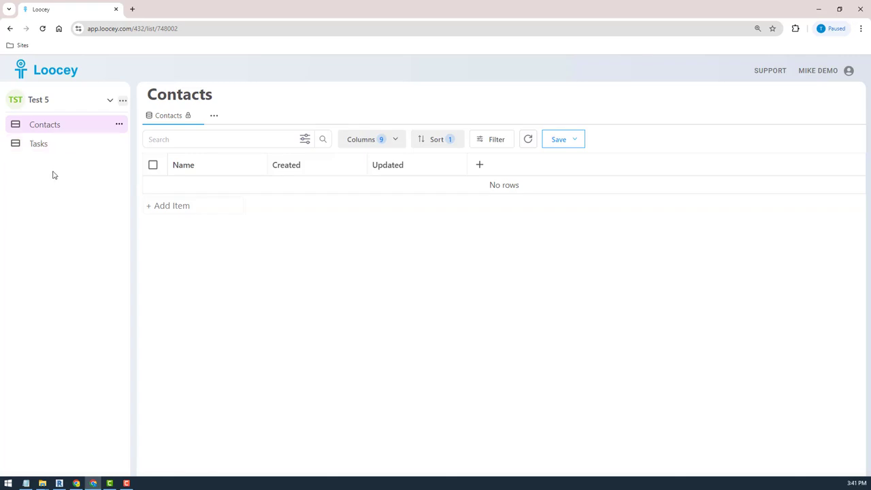
left_click(45, 144)
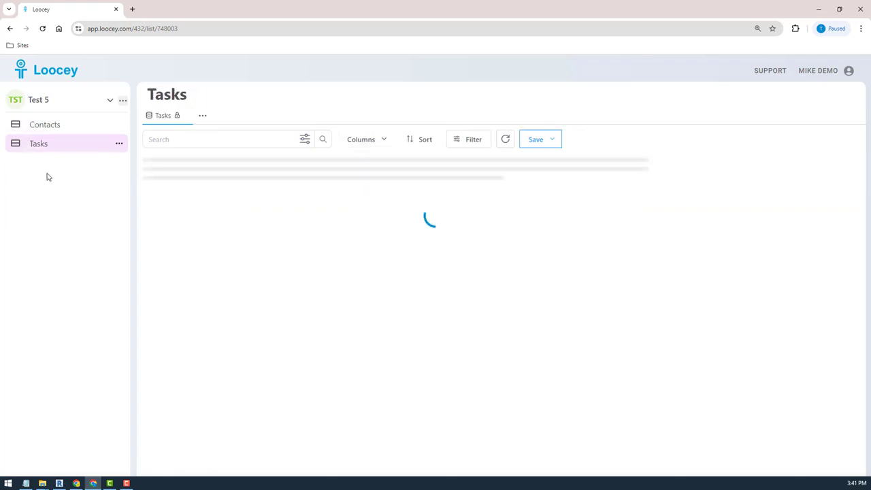
left_click(53, 125)
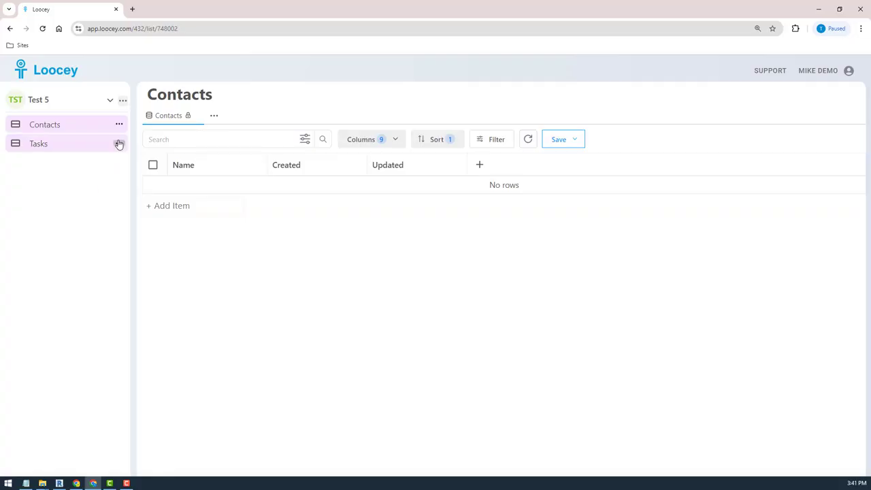
Step: Create a new list named Employee in the root folder of the Test 5 workspace
left_click(119, 145)
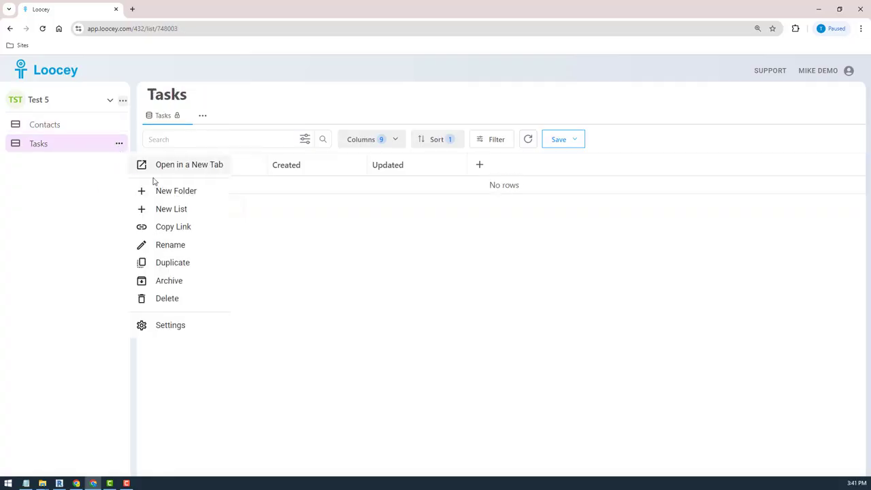
left_click(172, 212)
left_click(435, 292)
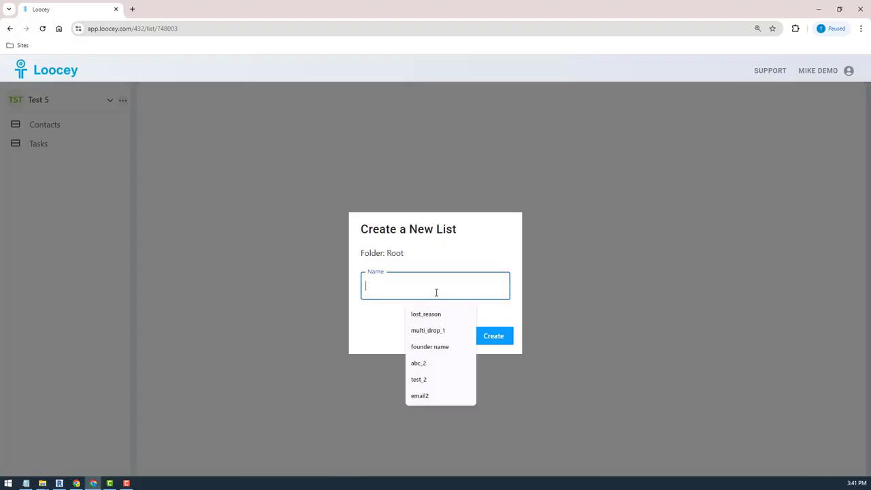
type("Emp")
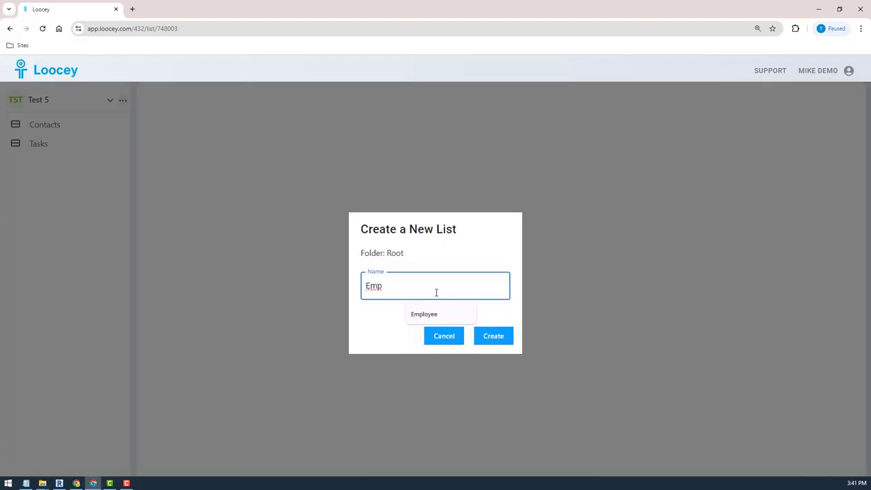
left_click(424, 314)
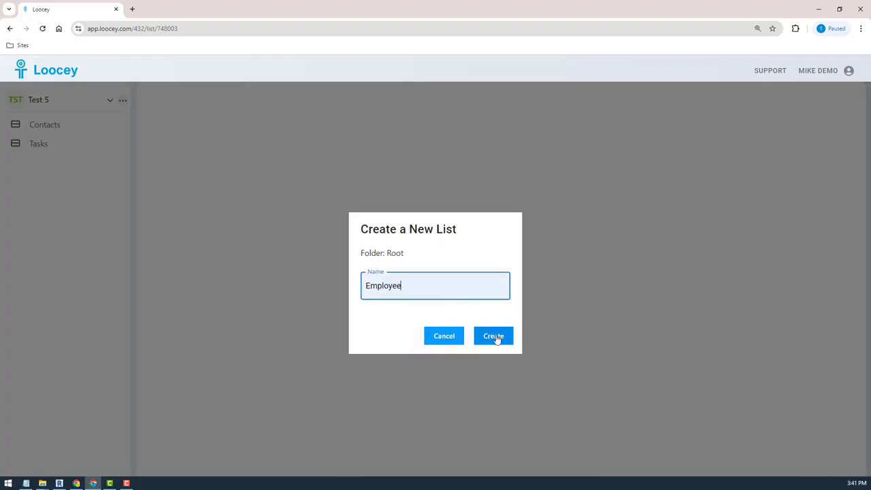
left_click(496, 337)
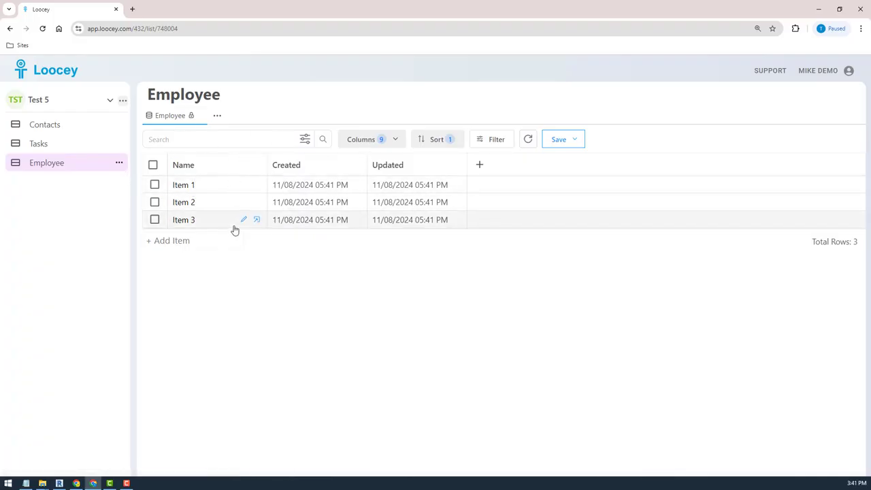
Step: Start a new column after Name in the Employee list, with type Single Line Text and display name First Name
left_click(260, 165)
left_click(259, 165)
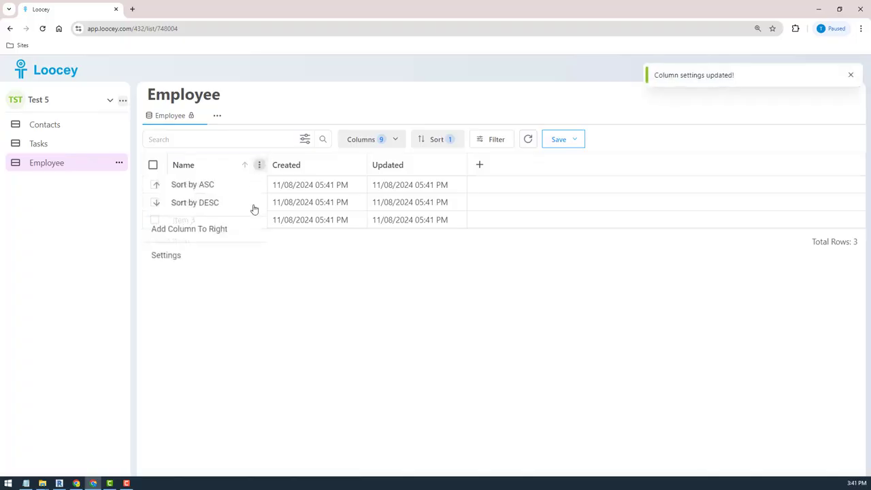
left_click(204, 229)
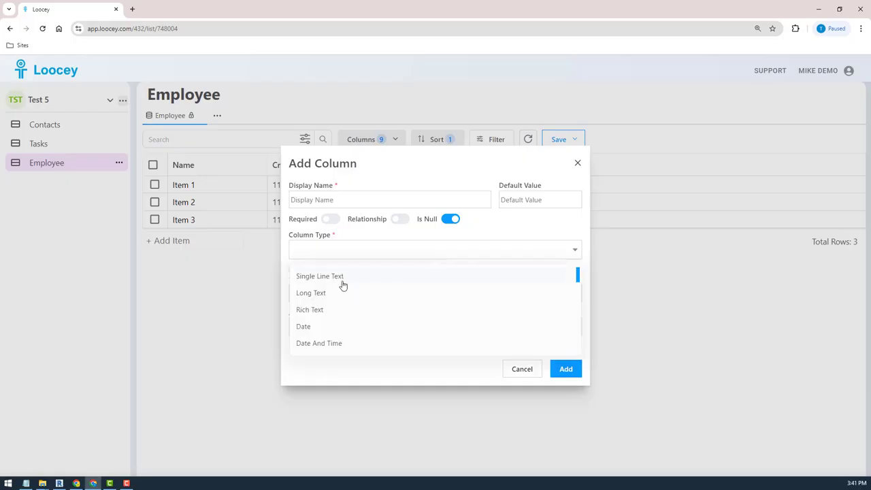
left_click(342, 279)
left_click(327, 179)
type("Fir")
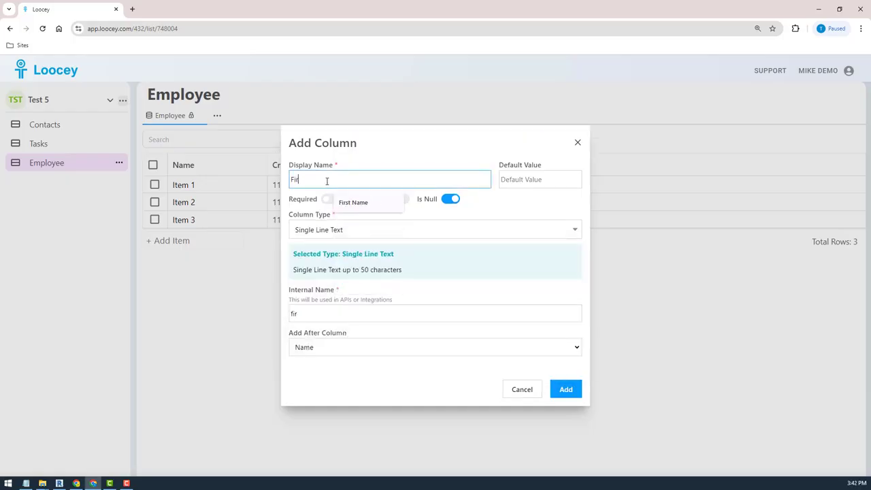
left_click(354, 202)
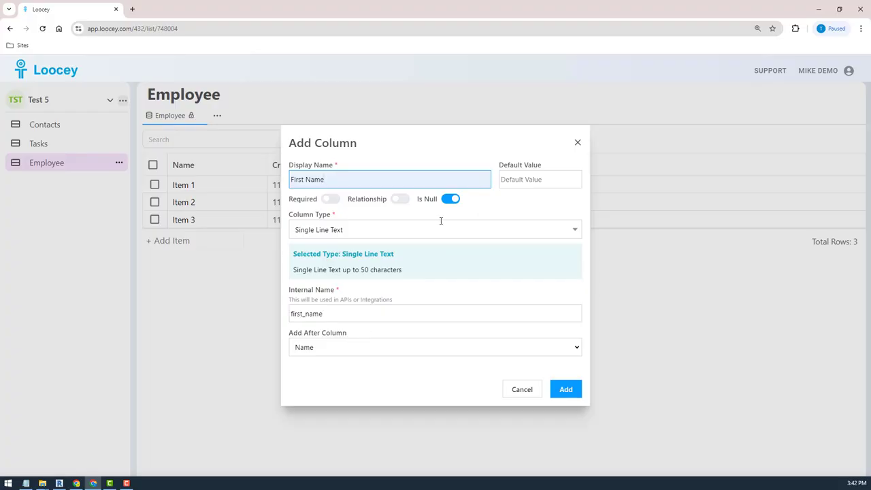
Step: Browse the available column types, keep Single Line Text, and add the First Name column
left_click(351, 229)
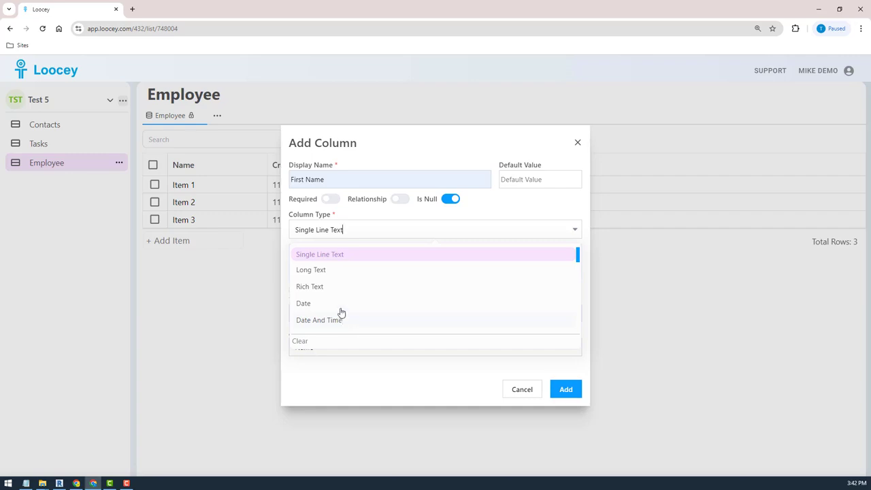
scroll(341, 301, "down", 3)
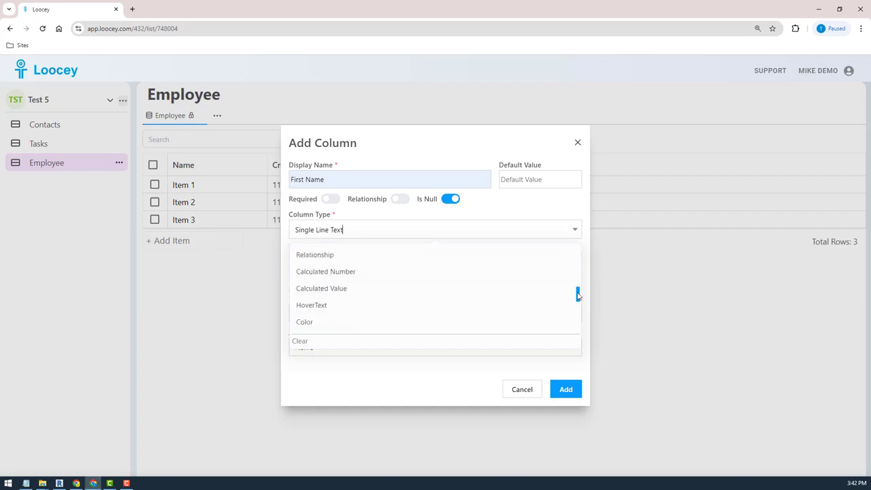
mouse_move(577, 295)
left_mouse_down()
mouse_move(575, 336)
mouse_move(575, 287)
left_mouse_up()
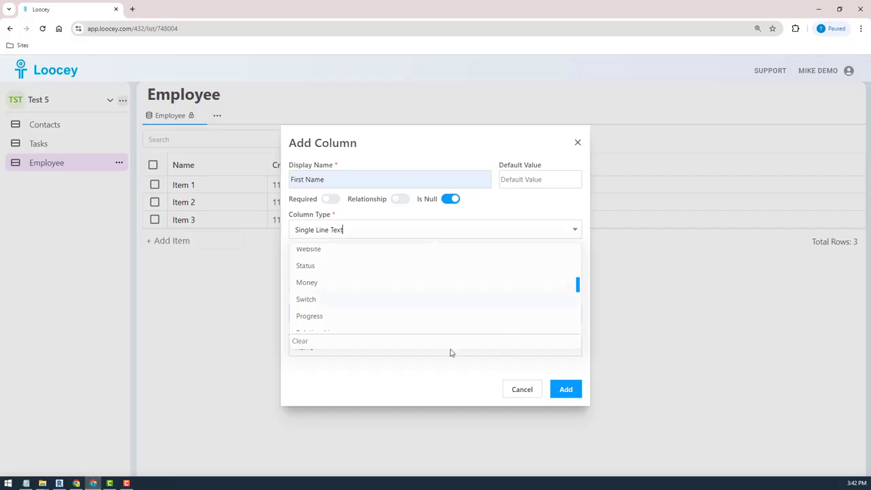
left_click(564, 392)
left_click(564, 392)
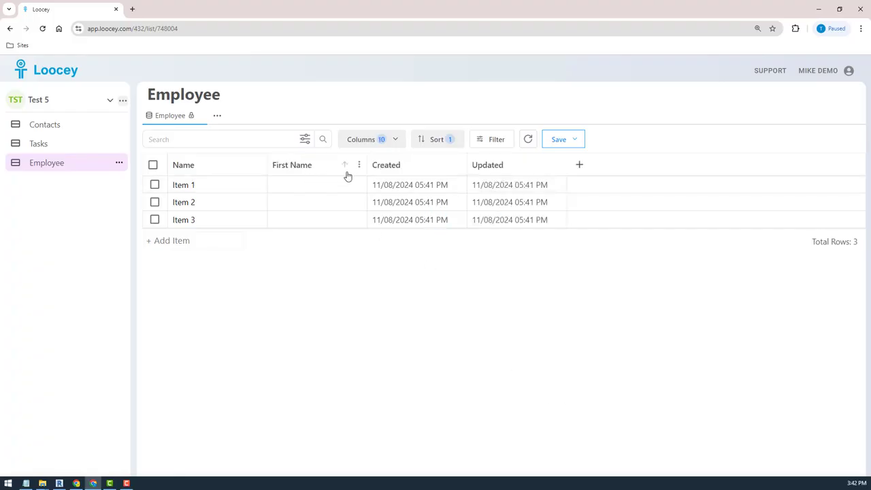
Step: Add a Single Line Text column named Last Name after the First Name column
left_click(360, 165)
left_click(259, 232)
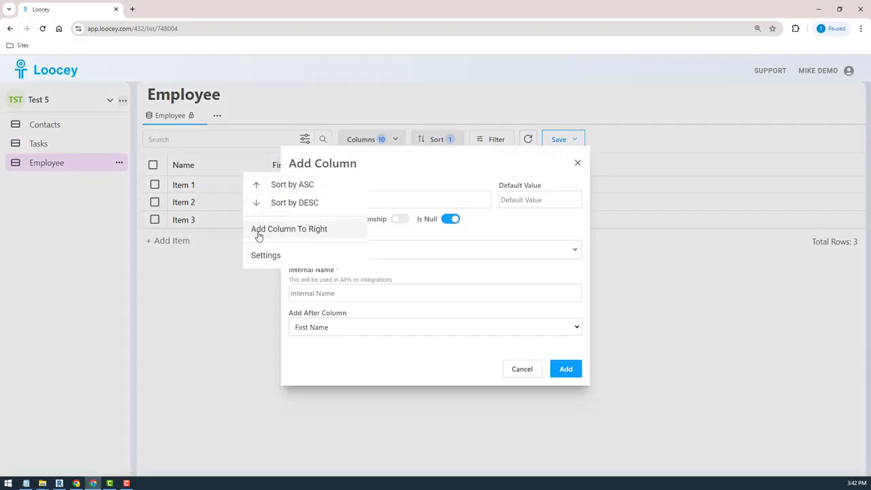
left_click(326, 199)
type("La")
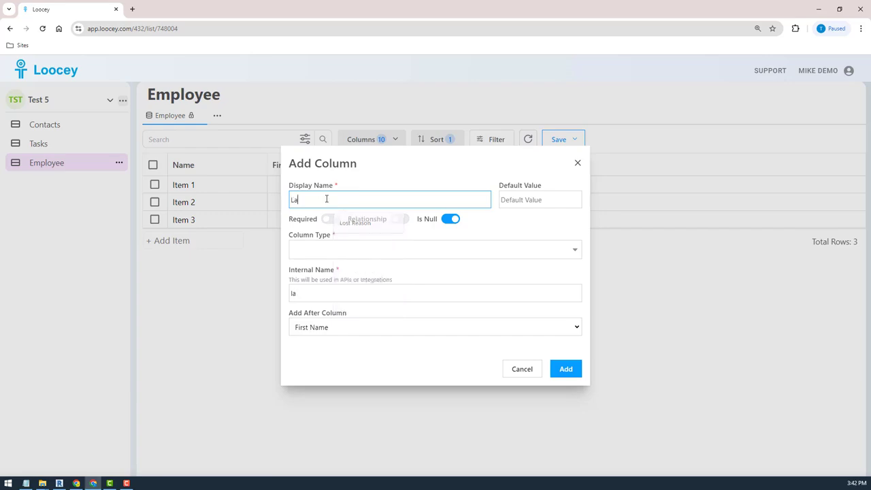
type("st name")
key("BackSpace")
key("BackSpace")
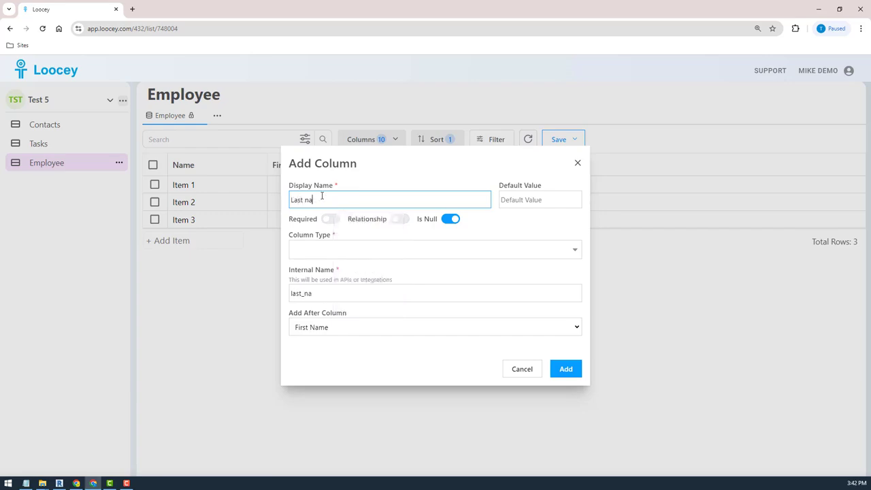
type("Name")
left_click(340, 253)
left_click(327, 275)
left_click(572, 385)
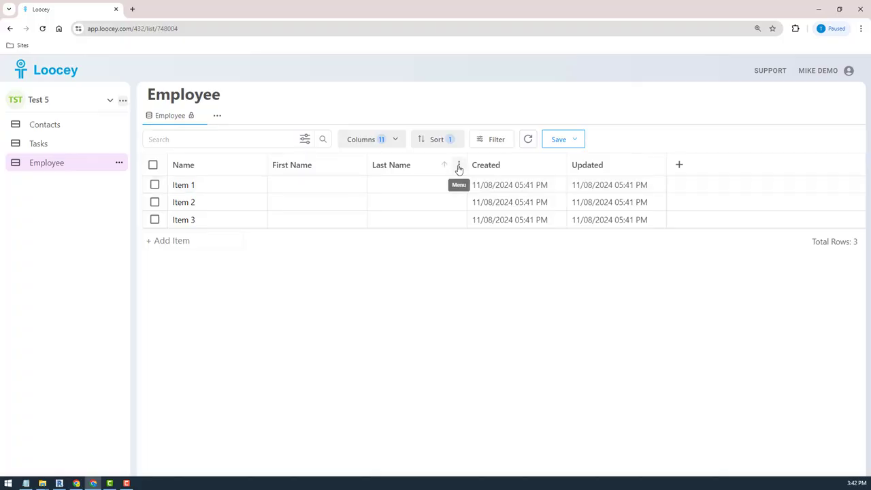
Step: Add a column named Email with the Email column type after the Last Name column
left_click(458, 168)
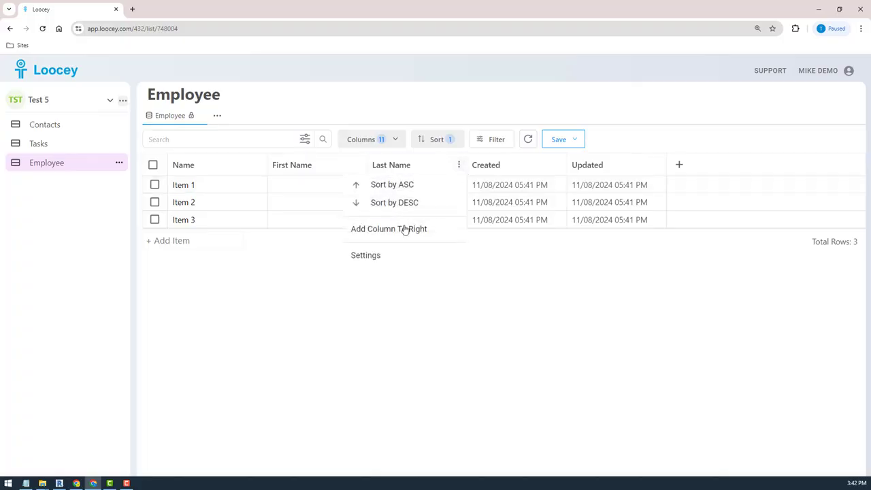
left_click(403, 229)
left_click(332, 201)
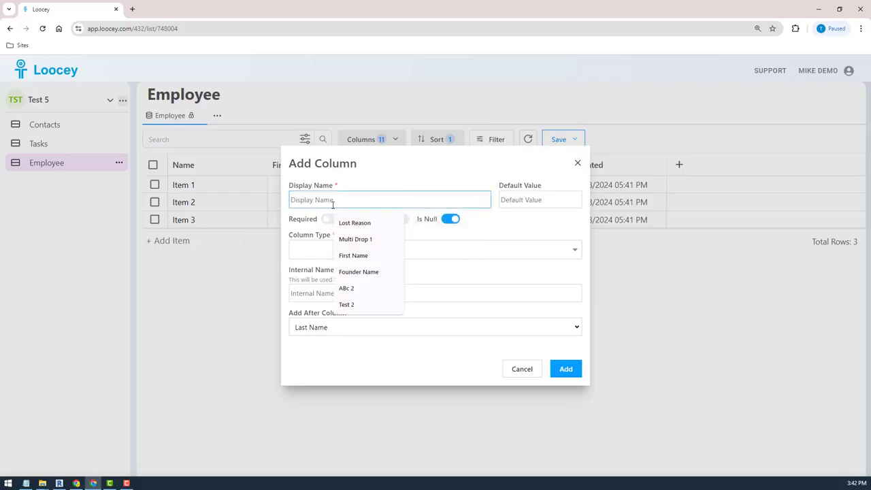
type("Email")
left_click(431, 272)
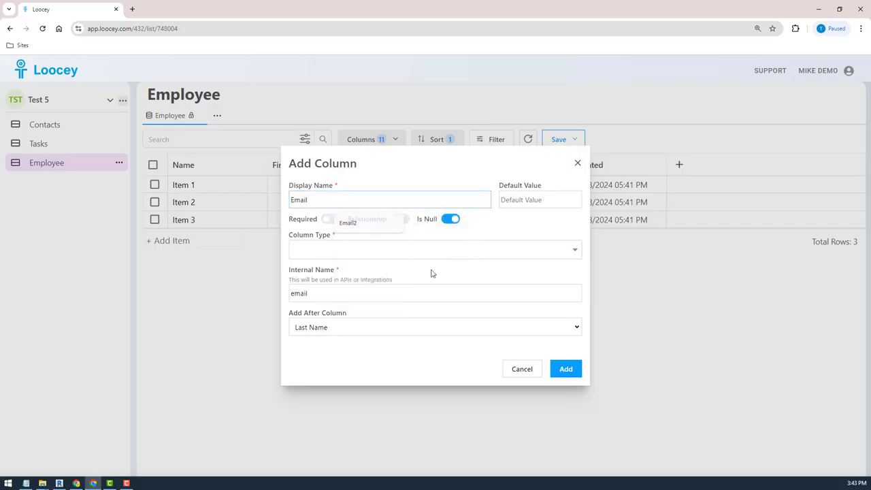
left_click(420, 256)
type("emai")
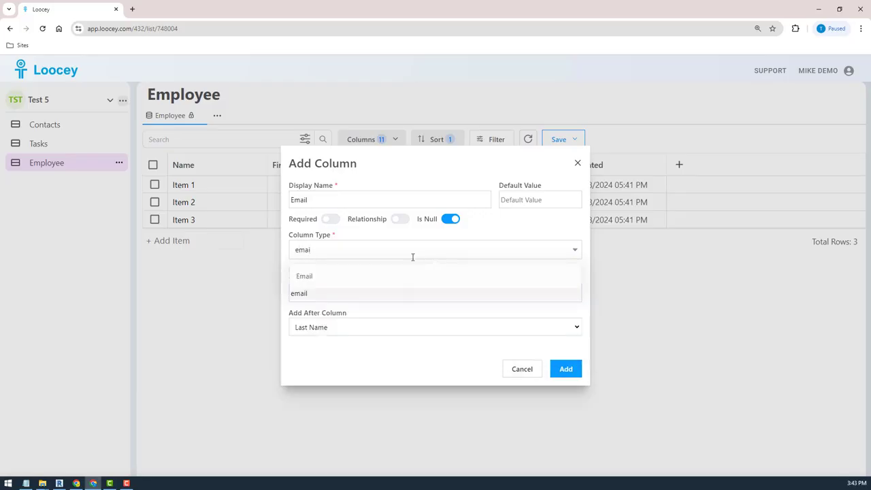
left_click(399, 278)
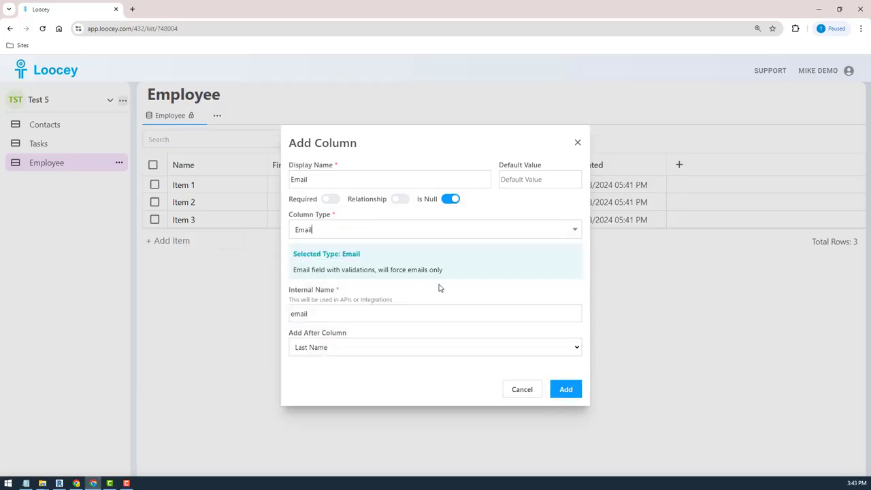
left_click(570, 394)
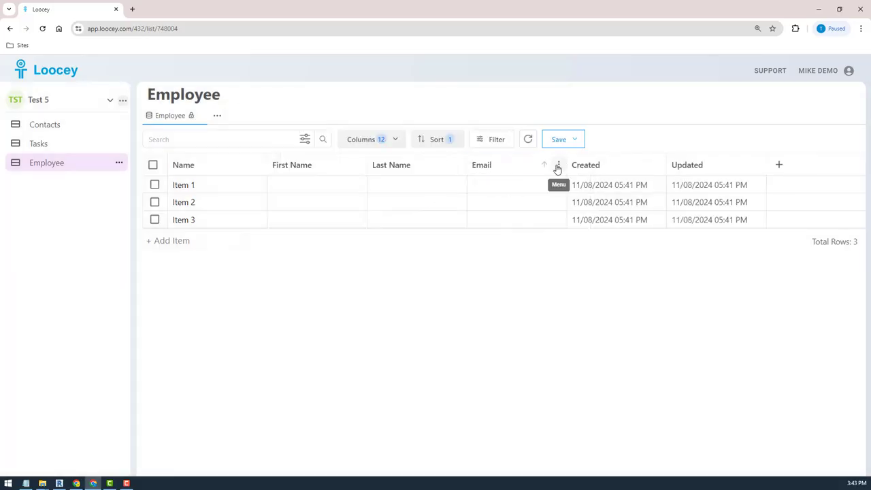
Step: Add a column named Personal Website with the Website column type after the Email column
left_click(558, 166)
left_click(460, 233)
left_click(339, 204)
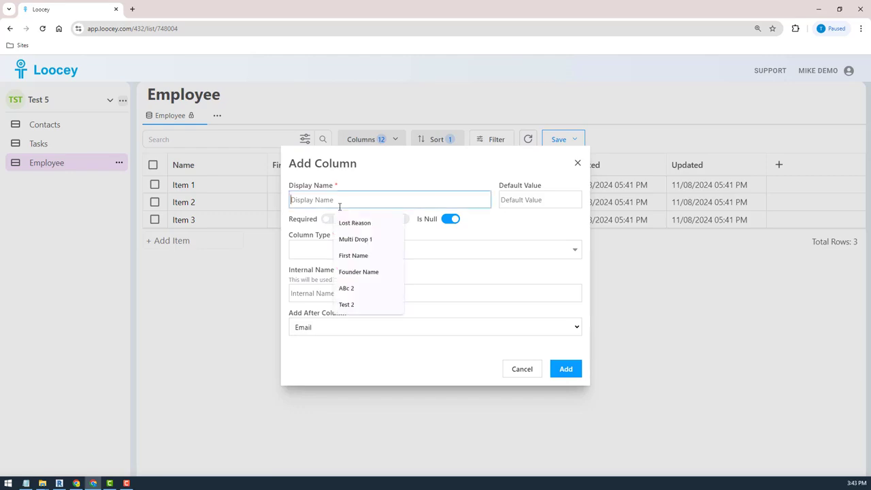
type("Personal Website")
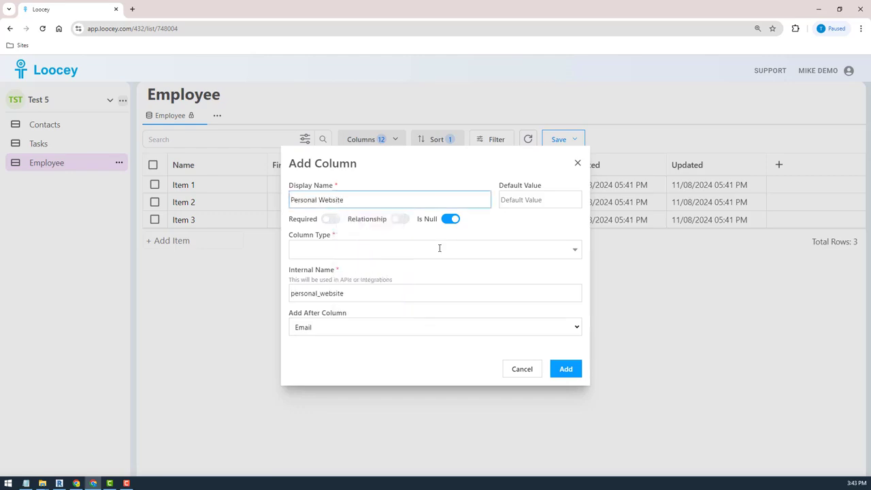
left_click(439, 248)
type("we")
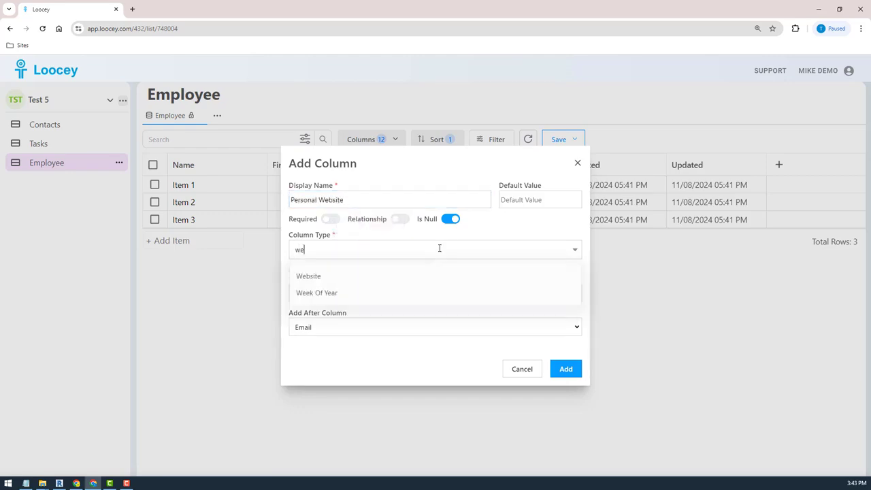
left_click(380, 282)
left_click(564, 392)
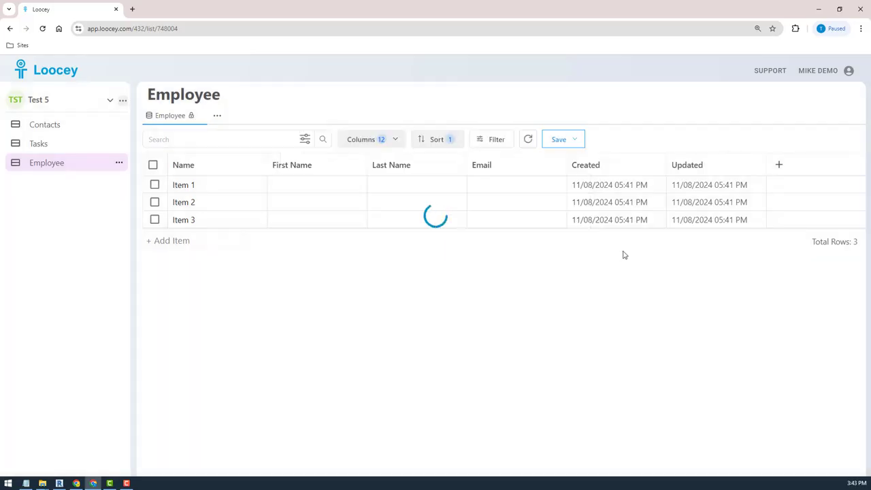
Step: Copy the current page's address and enter it as the Personal Website of Item 1
left_click(660, 185)
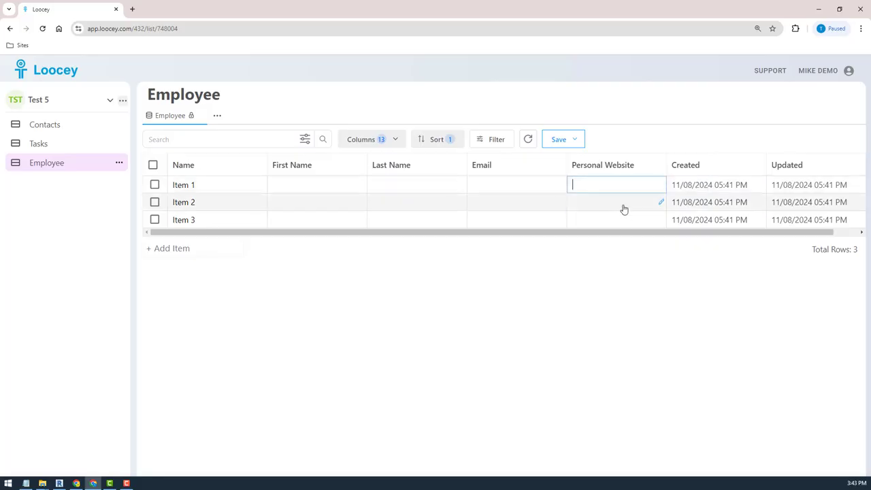
left_click(655, 293)
left_click(344, 29)
key("ctrl+c")
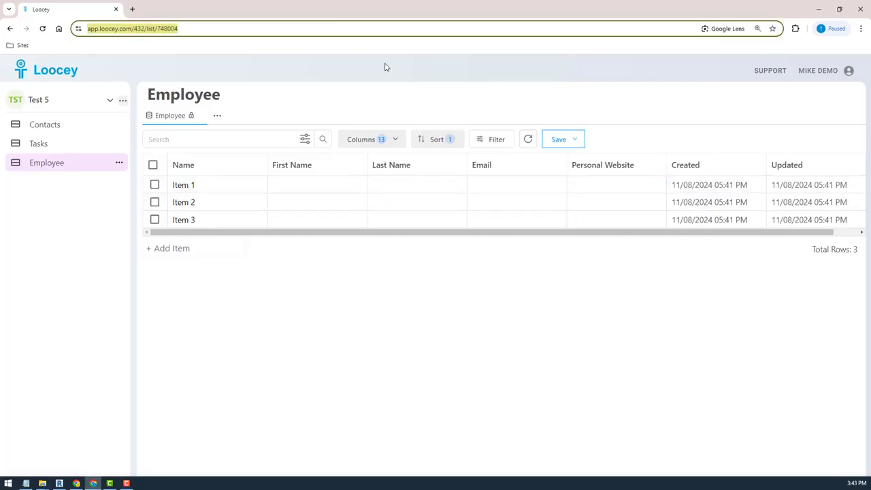
left_click(659, 184)
key("ctrl+v")
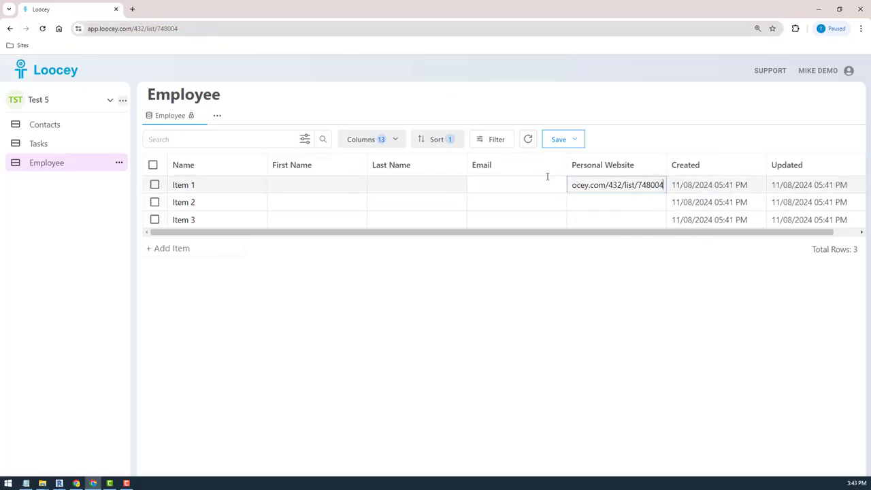
key("Return")
Step: Narrow the Email, First Name and Name columns of the Employee list
left_click_drag(568, 166, 545, 165)
left_click_drag(369, 171, 348, 172)
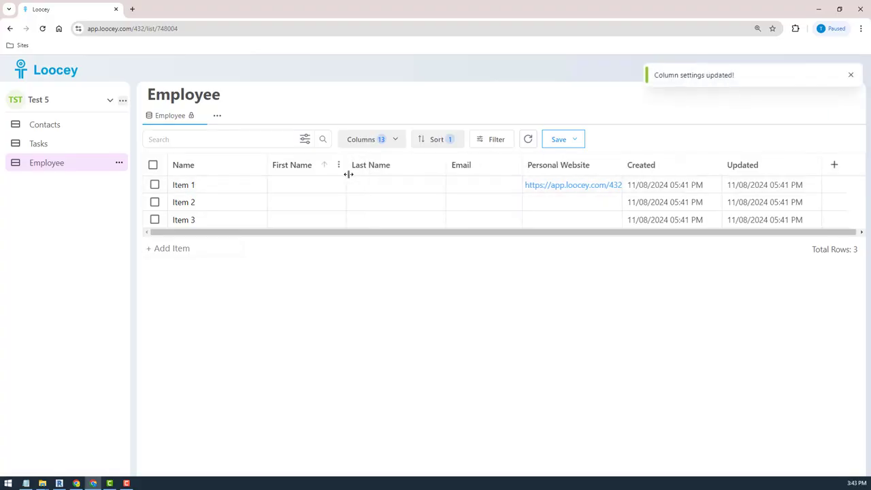
left_click_drag(266, 168, 248, 168)
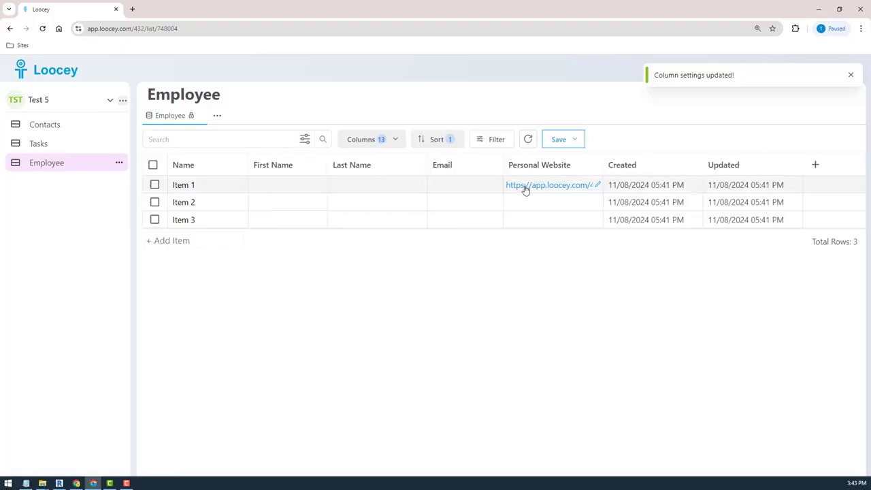
Step: Move the Personal Website column ahead of Last Name, and move Last Name back directly after First Name
left_click_drag(550, 168, 388, 166)
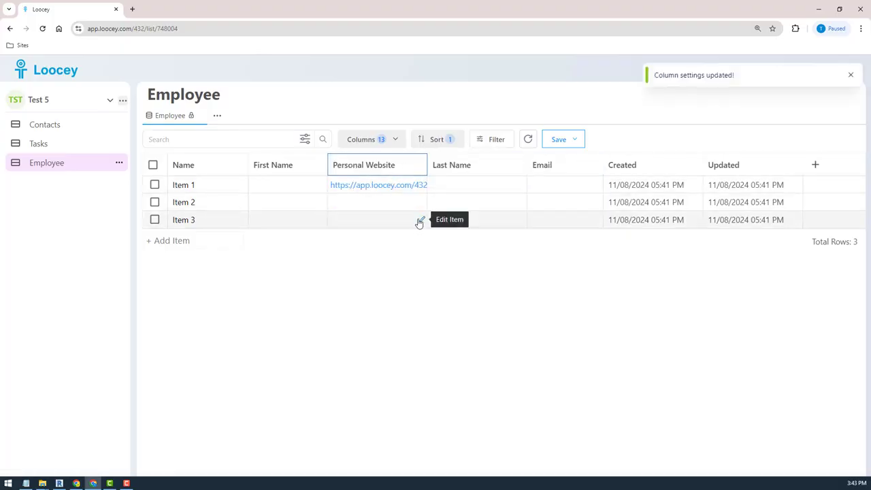
left_click_drag(455, 168, 377, 170)
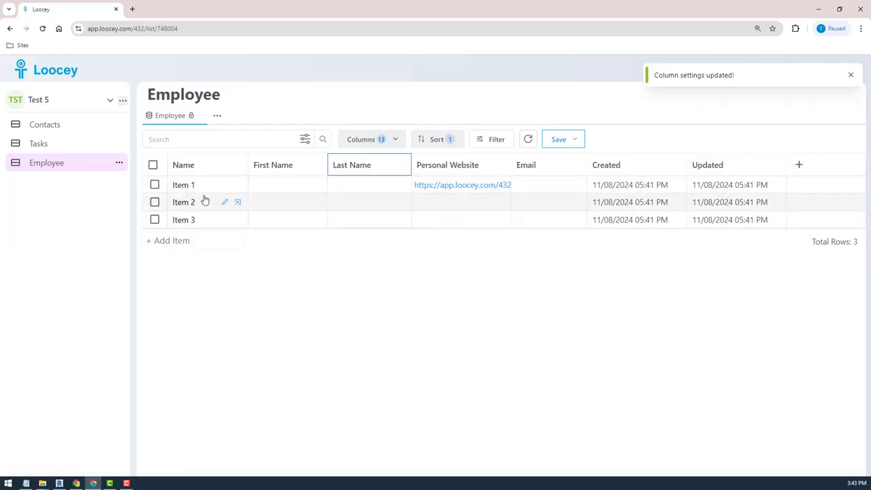
Step: Fill in the employee's first and last name in the First Name and Last Name cells of Item 1
left_click(289, 197)
left_click(276, 188)
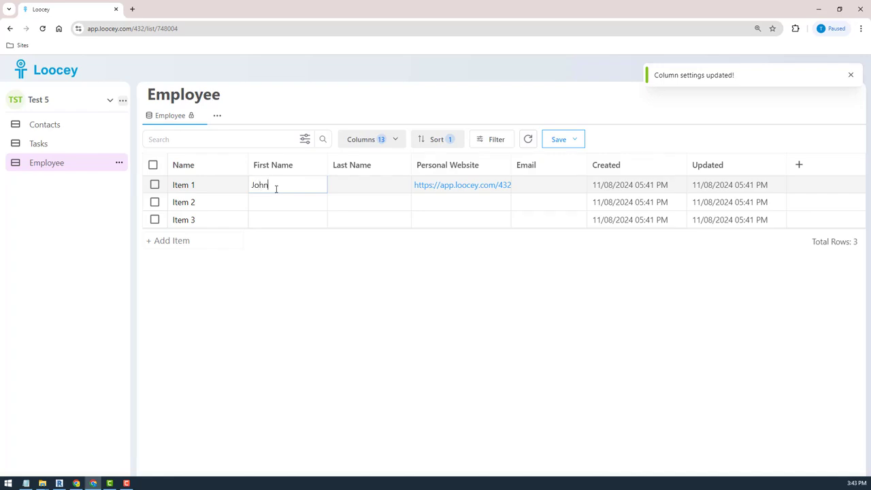
left_click(339, 182)
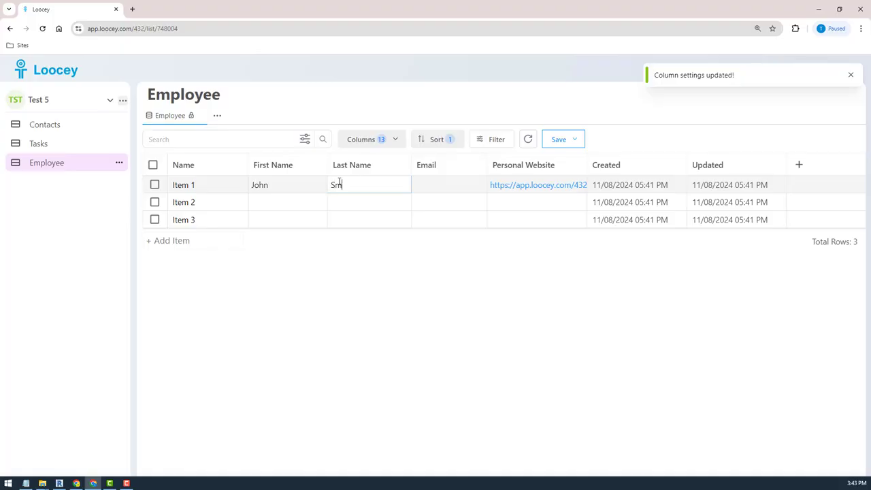
left_click(387, 202)
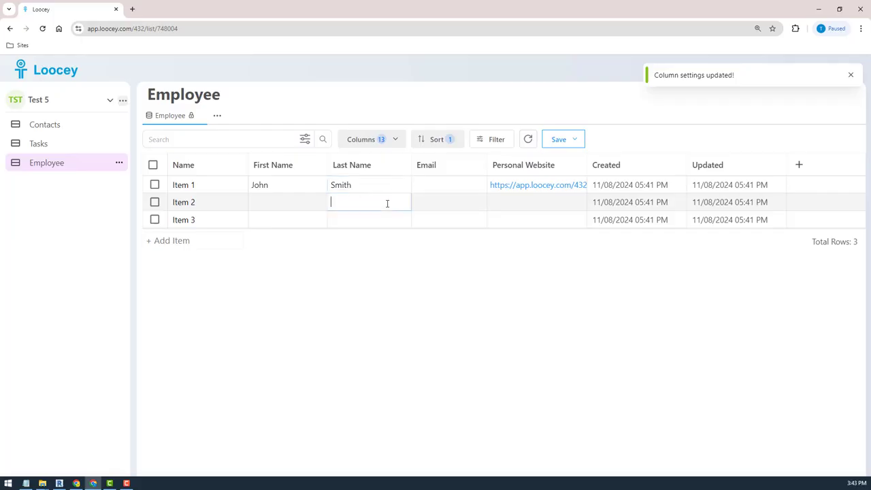
Step: Open the Item 1 record at its Email field, and sign in again with the saved account credentials
left_click(183, 186)
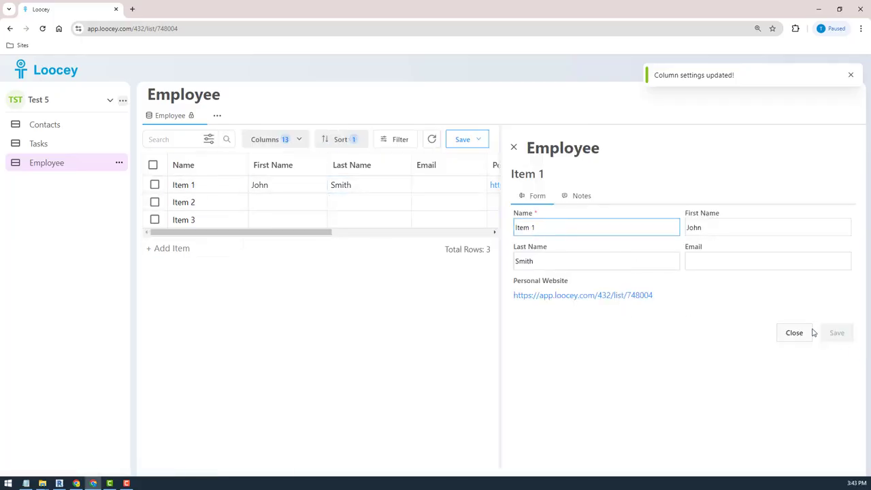
left_click(756, 262)
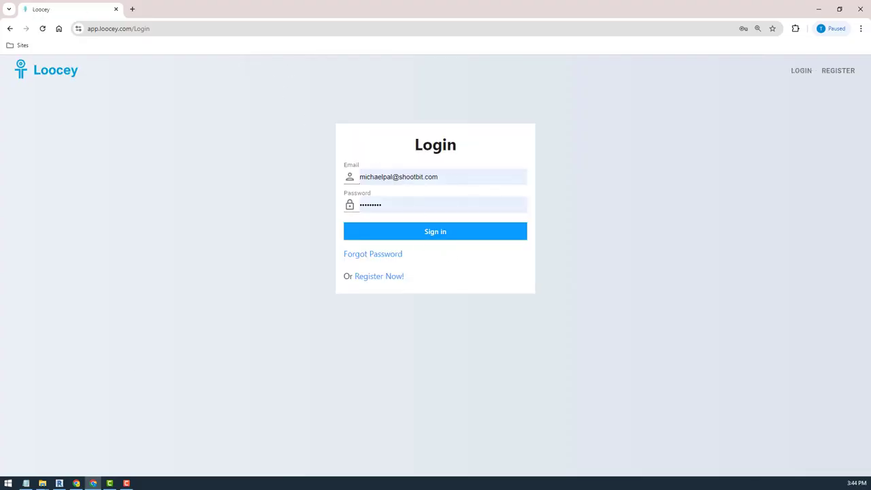
left_click(432, 235)
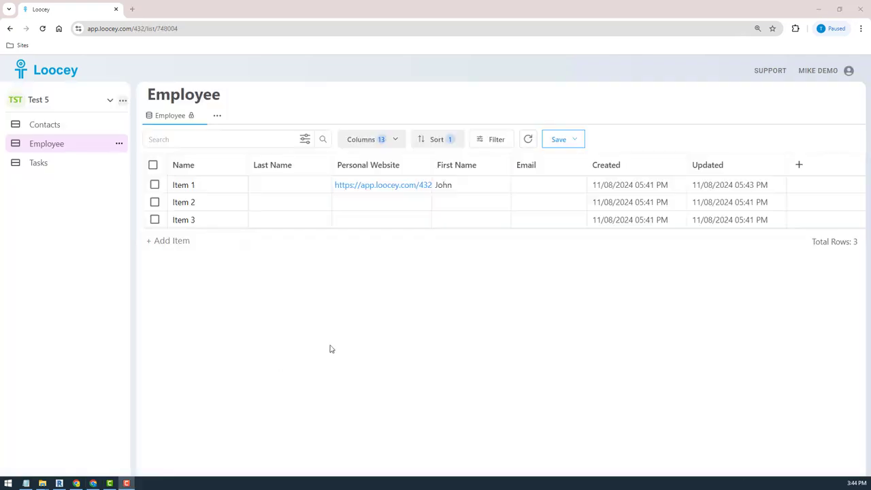
Step: Open the Item 1 record, fill in its Email with the first suggested address and save the record
left_click(185, 182)
left_click(715, 225)
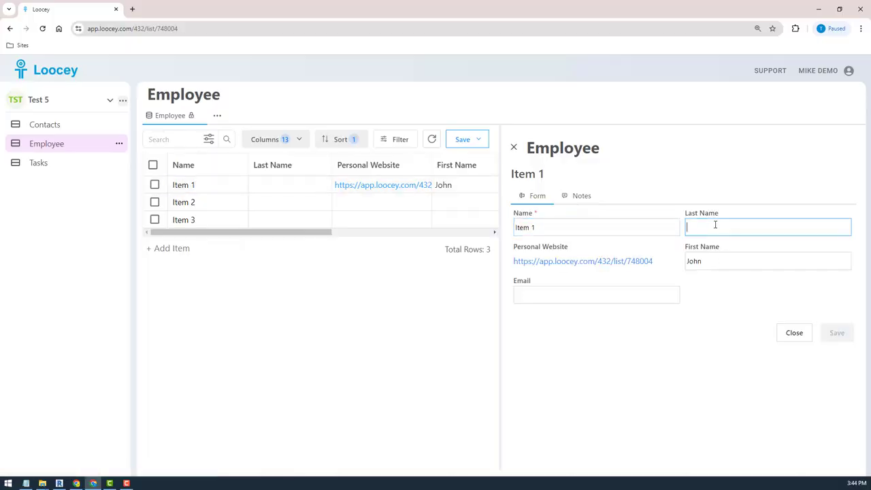
left_click(574, 298)
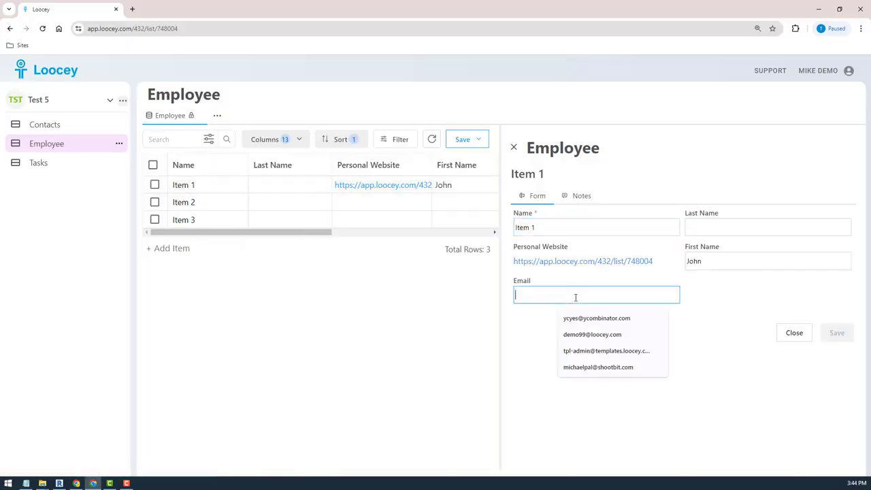
left_click(637, 325)
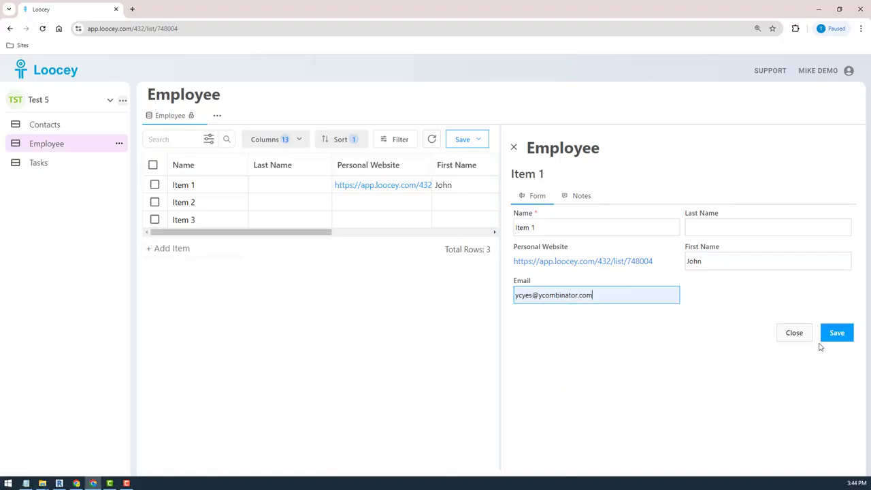
left_click(844, 335)
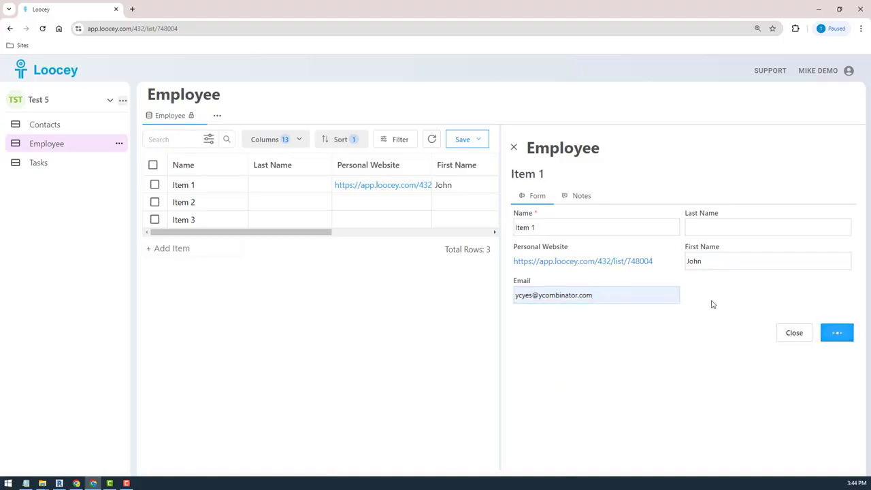
Step: Replace the domain name in Item 1's Email with "ss", save the record and close its form
left_click(716, 221)
double_click(573, 297)
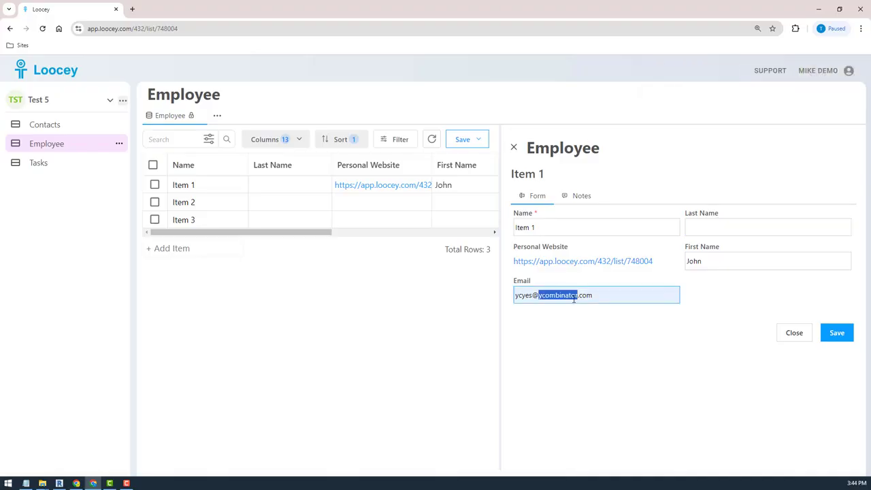
type("ss")
left_click(836, 332)
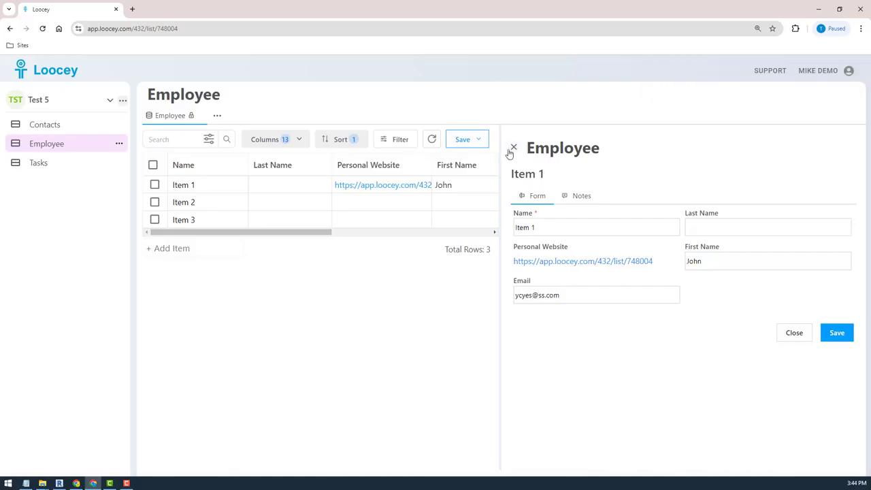
left_click(513, 147)
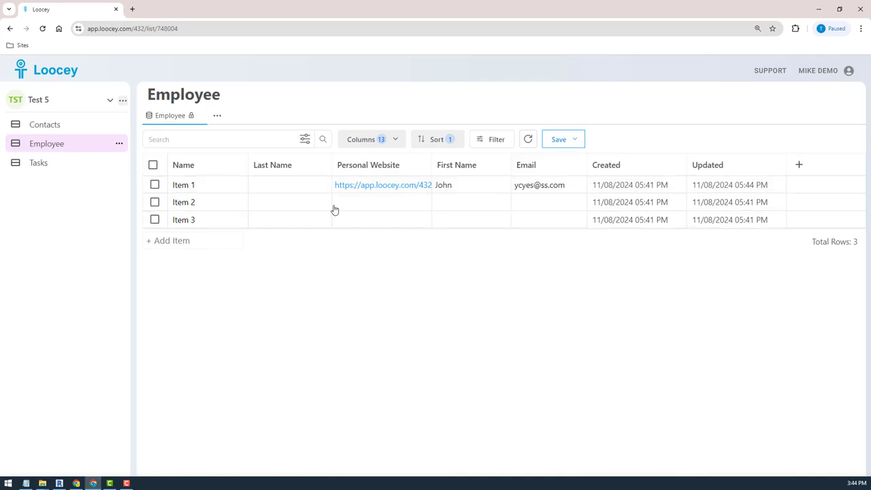
Step: Delete the Item 3 record from the Employee list
left_click(155, 220)
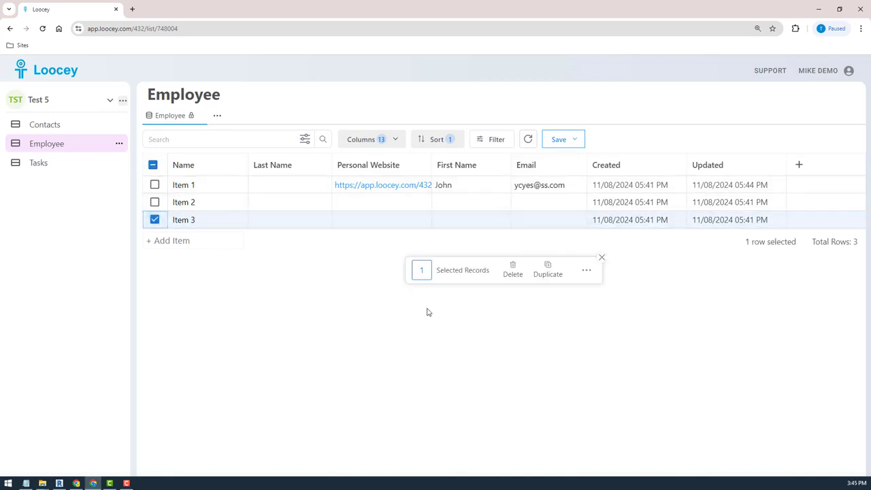
left_click(516, 282)
left_click(529, 301)
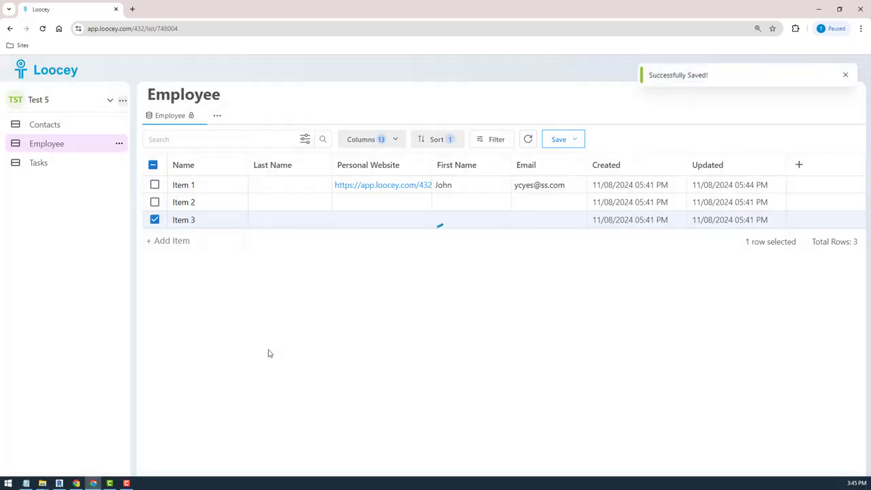
Step: Add a column named Swtich1 with the Switch column type after the Email column
left_click(578, 166)
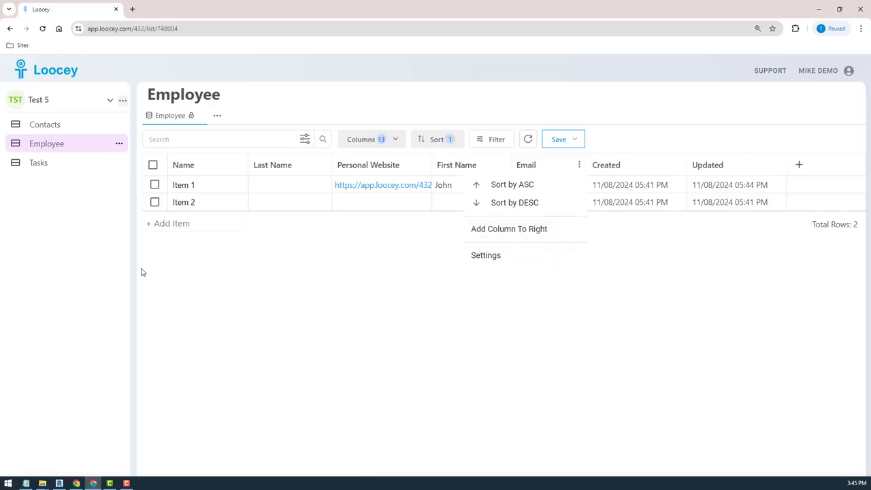
left_click(504, 235)
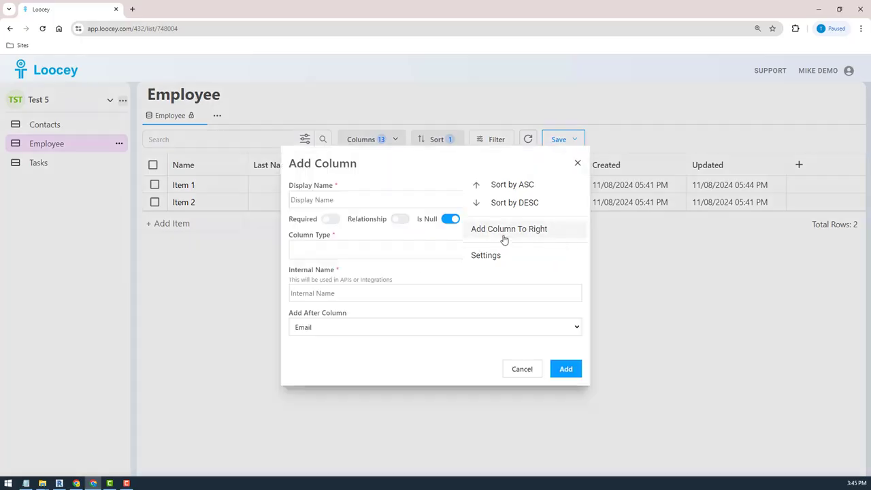
left_click(299, 198)
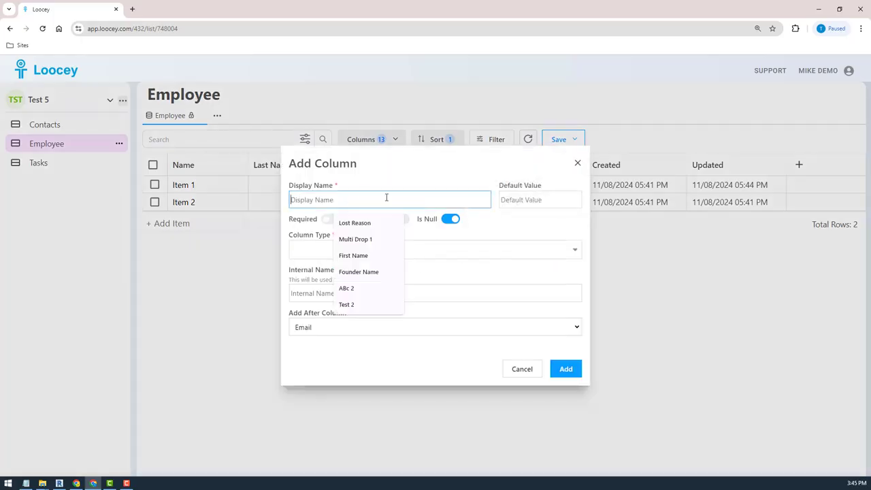
type("E")
key("BackSpace")
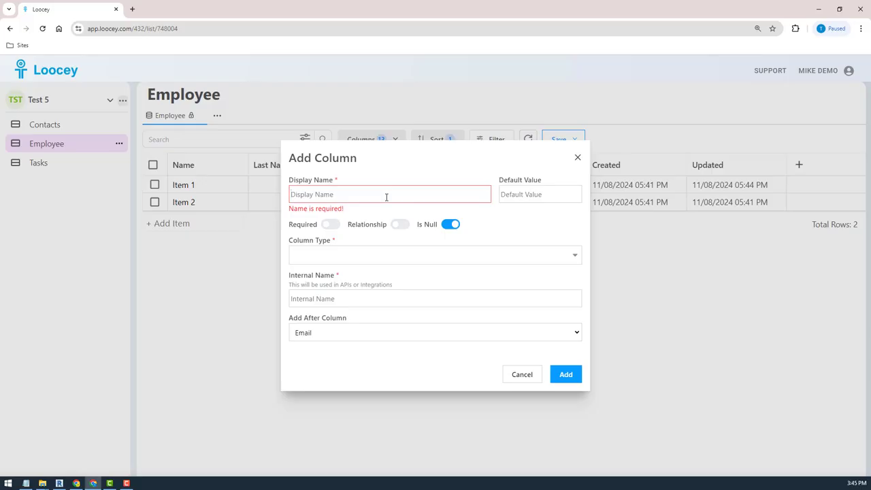
type("S")
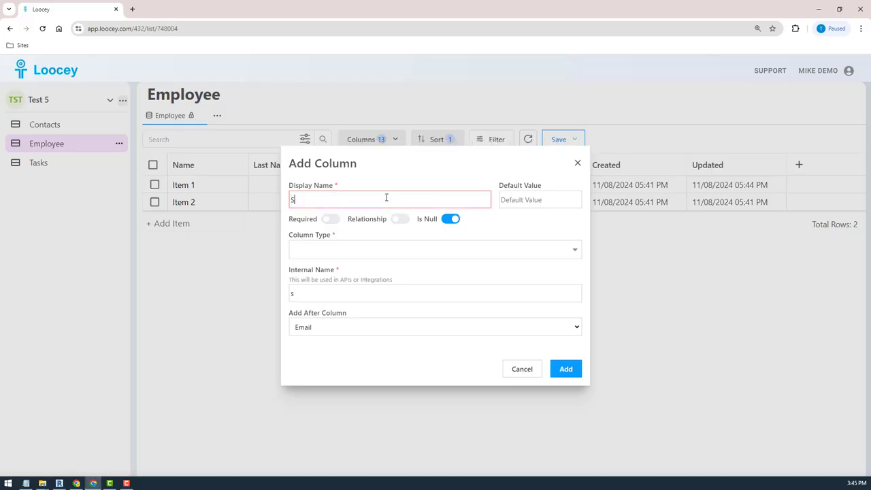
type("witwtich1")
left_click(324, 265)
left_click(324, 245)
type("sw")
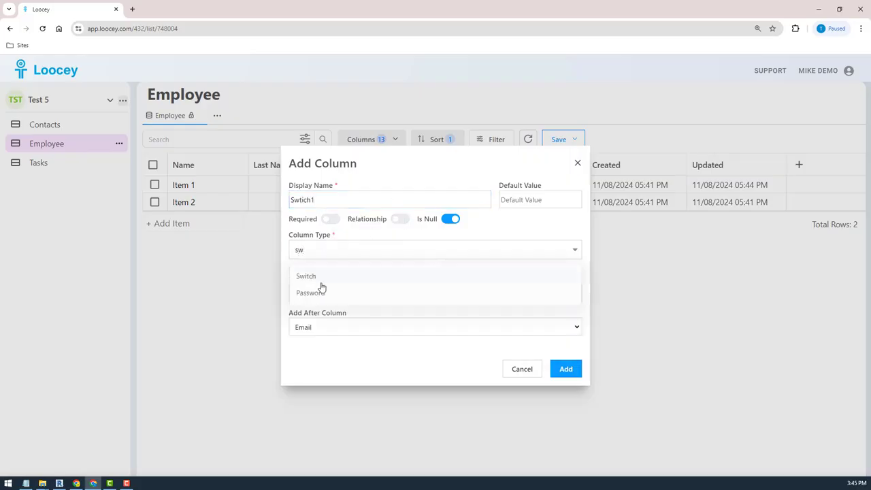
left_click(321, 280)
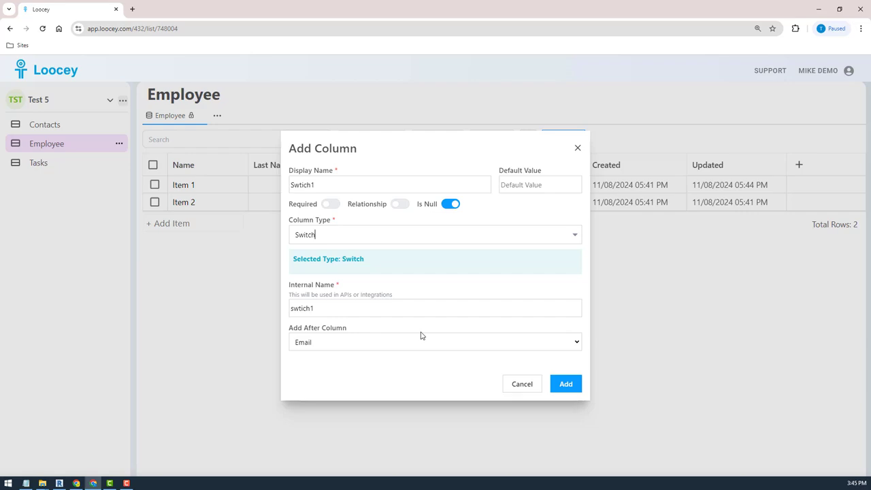
left_click(562, 385)
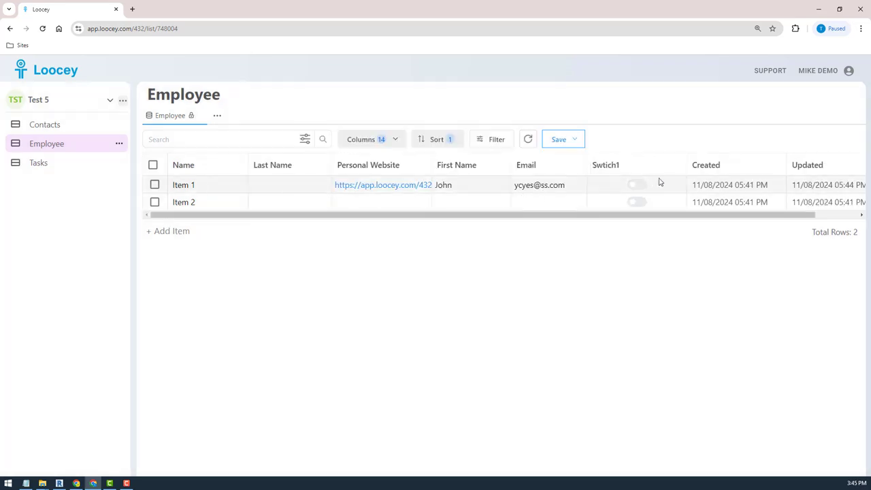
Step: Add a column named Check1 with the CheckBox column type after the Swtich1 column
left_click(677, 167)
left_click(617, 229)
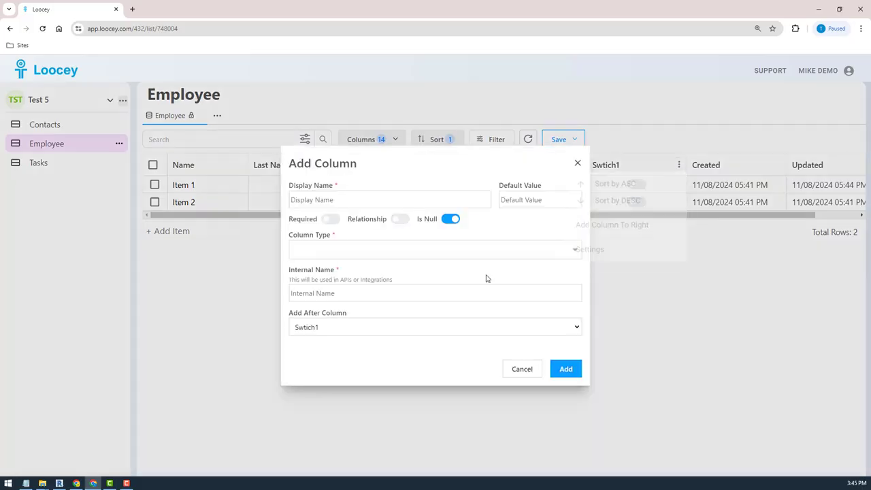
left_click(326, 199)
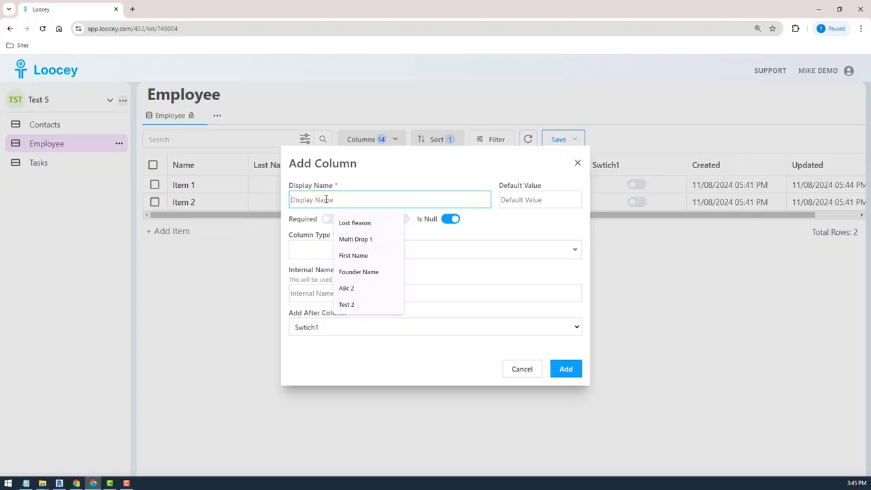
type("Check1")
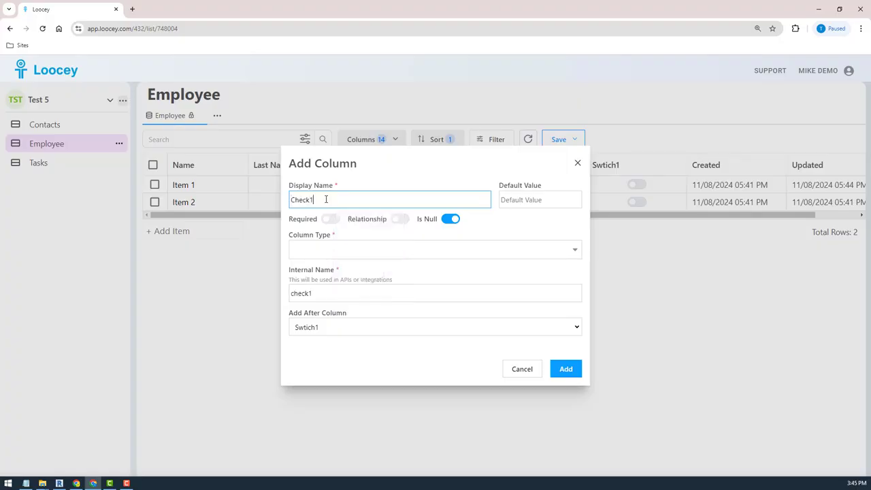
left_click(332, 251)
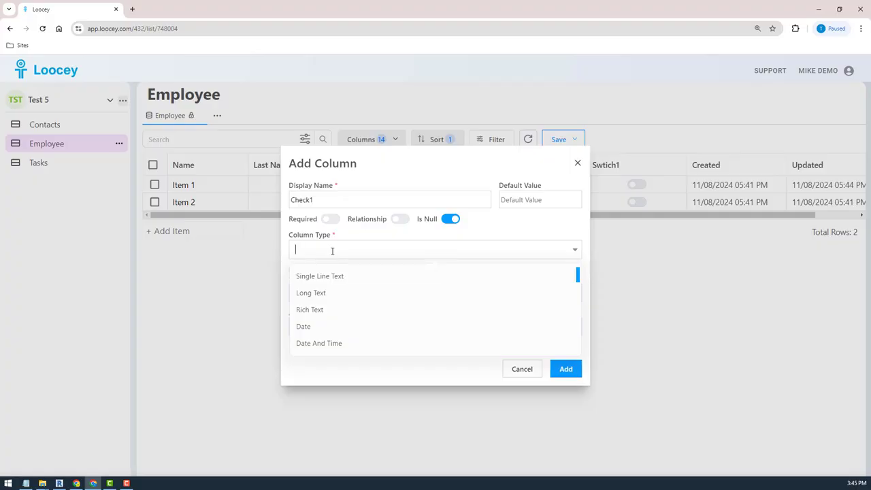
type("ch")
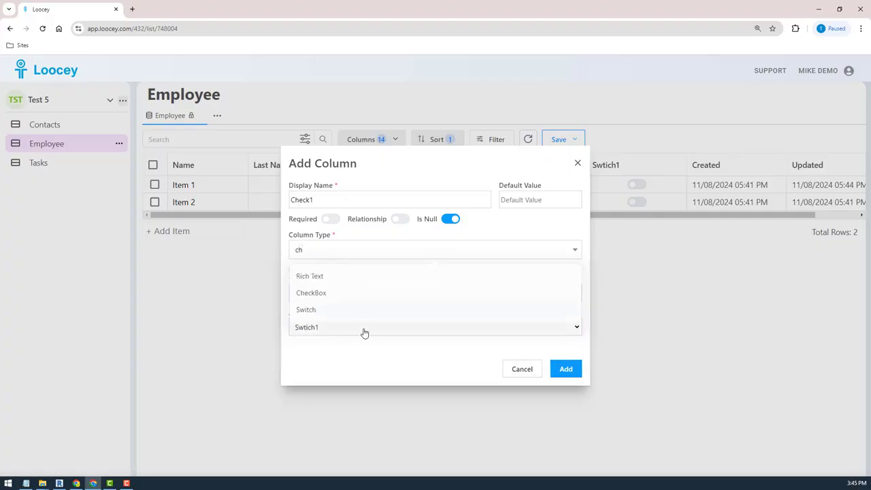
left_click(326, 294)
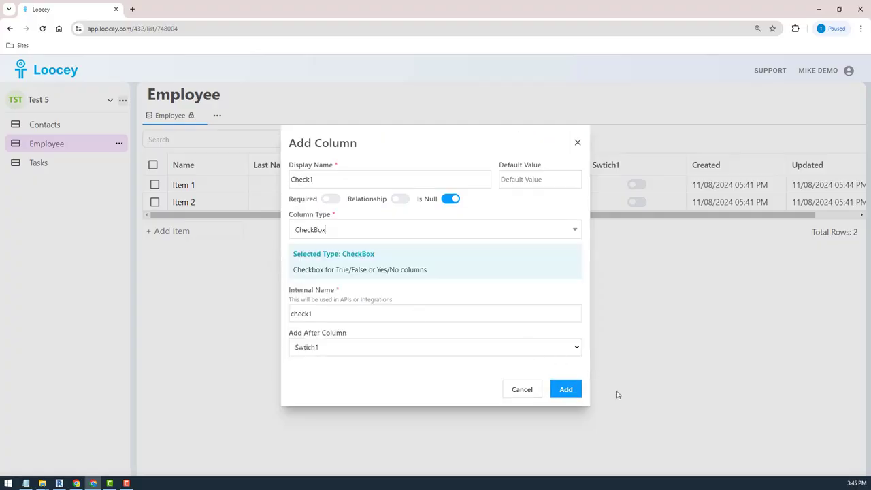
left_click(567, 394)
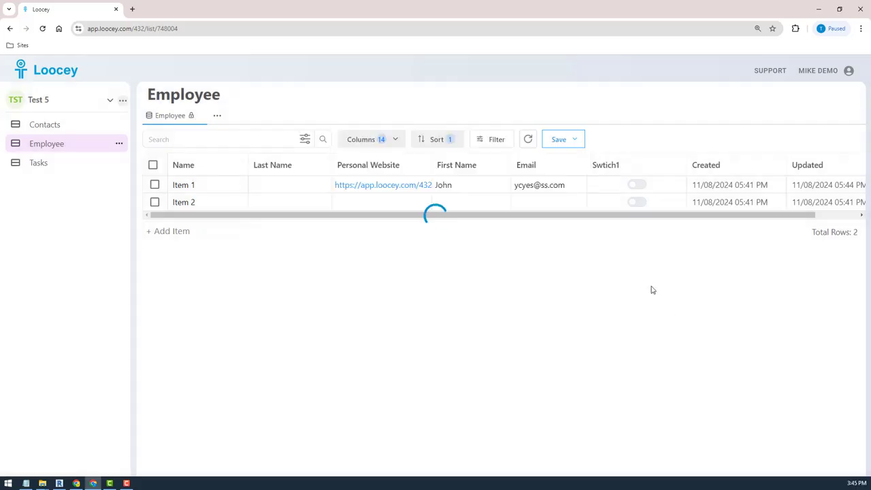
Step: Tick Check1 and turn on Swtich1 for Item 1
left_click(739, 187)
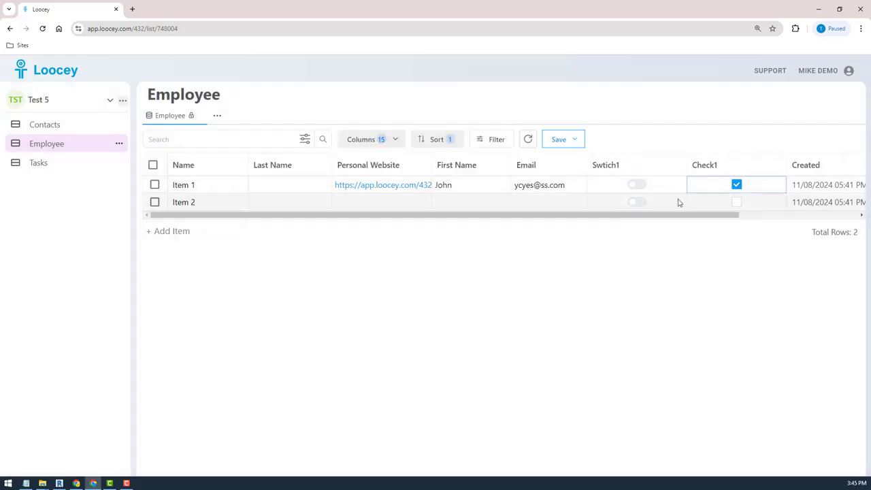
left_click(638, 186)
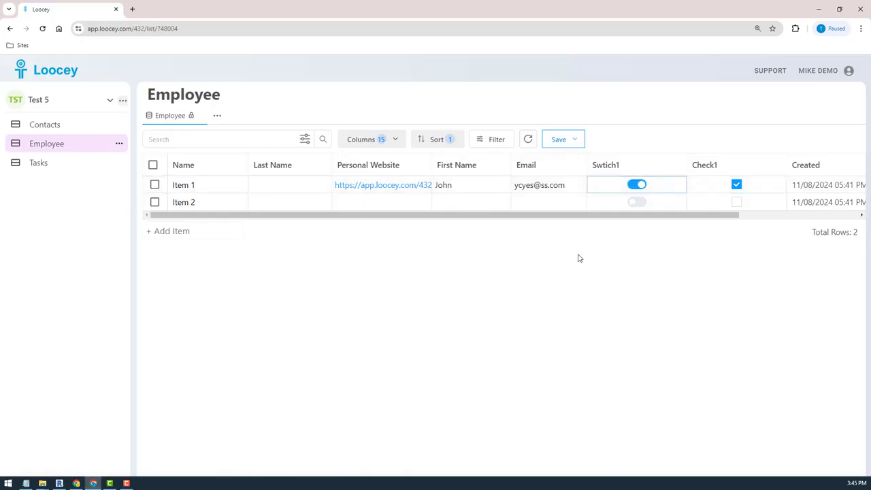
Step: Start a new column after the Email column and give it the Integer column type
left_click(577, 167)
left_click(490, 229)
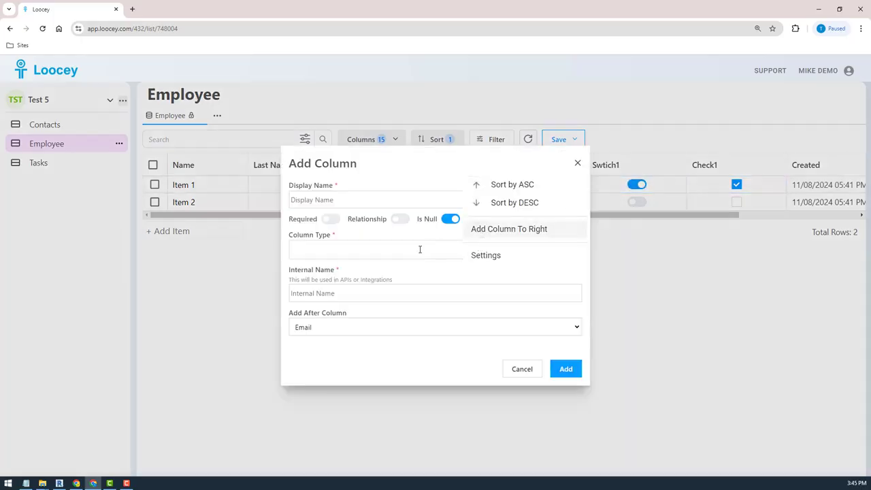
left_click(313, 200)
left_click(316, 251)
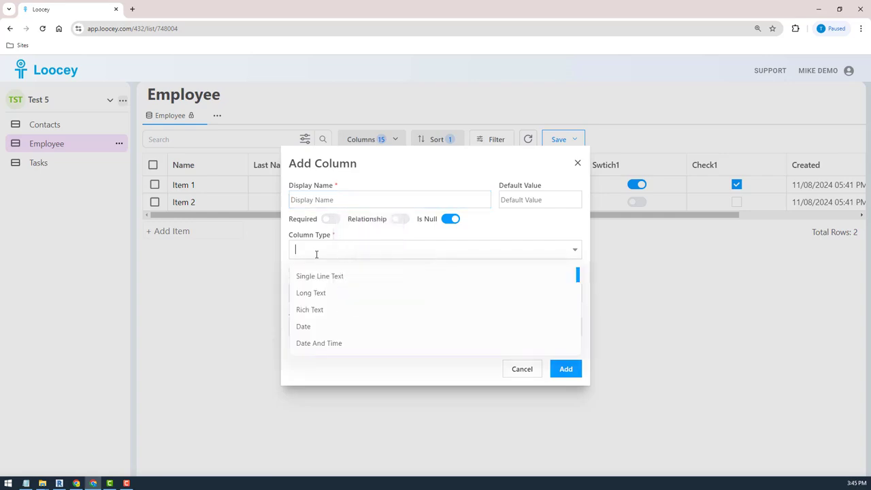
scroll(412, 304, "down", 10)
scroll(411, 304, "up", 10)
type("in")
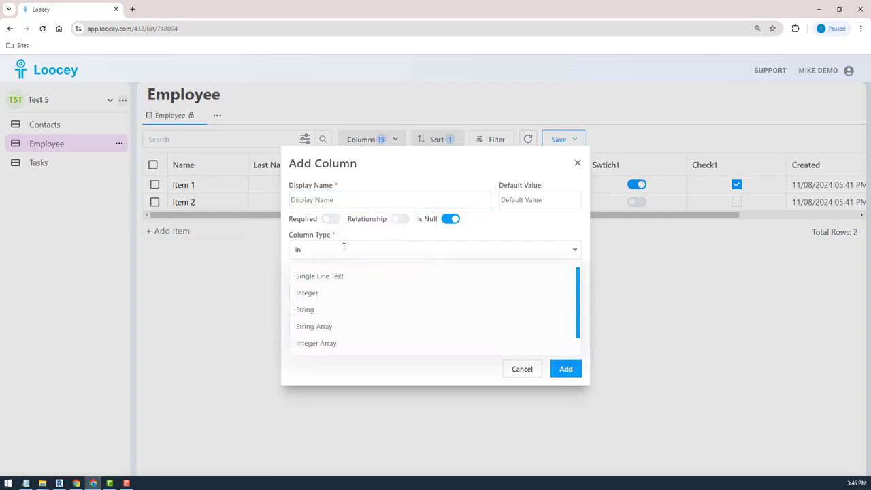
left_click(320, 294)
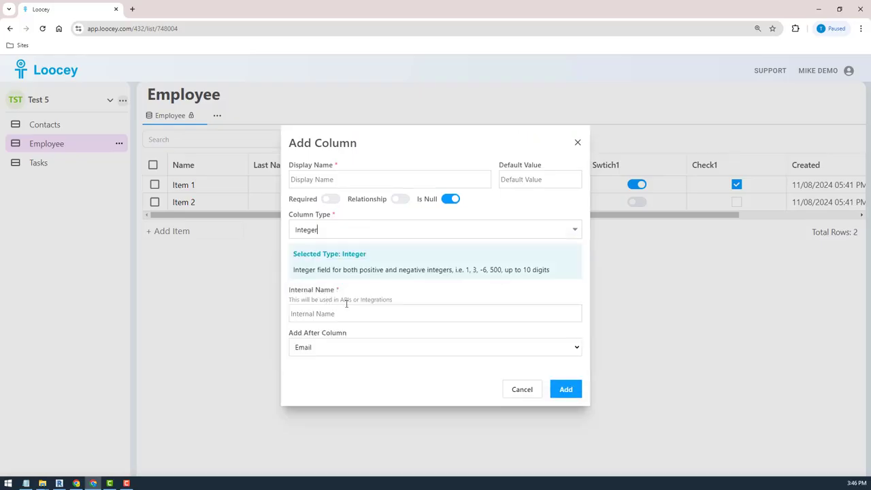
Step: Name the new Integer column Age and add it to the Employee list
left_click(328, 182)
type("AGe")
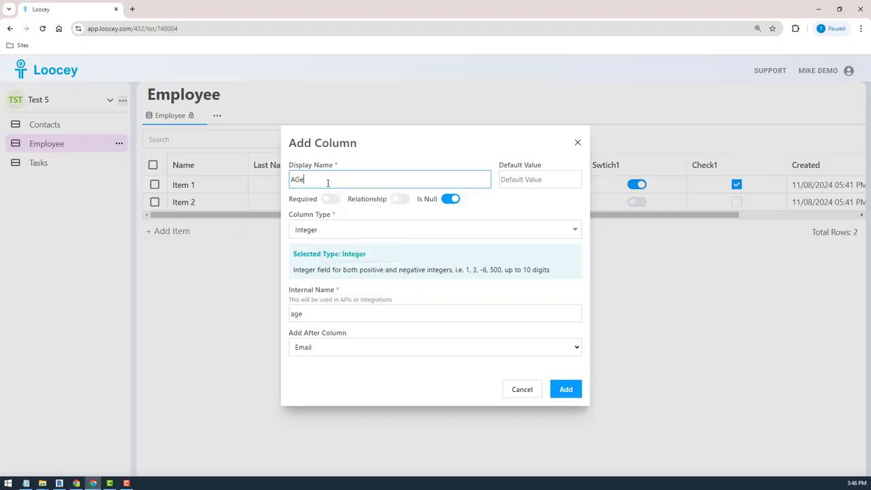
key("BackSpace")
key("BackSpace")
type("age")
key("BackSpace")
type("ge")
left_click(570, 392)
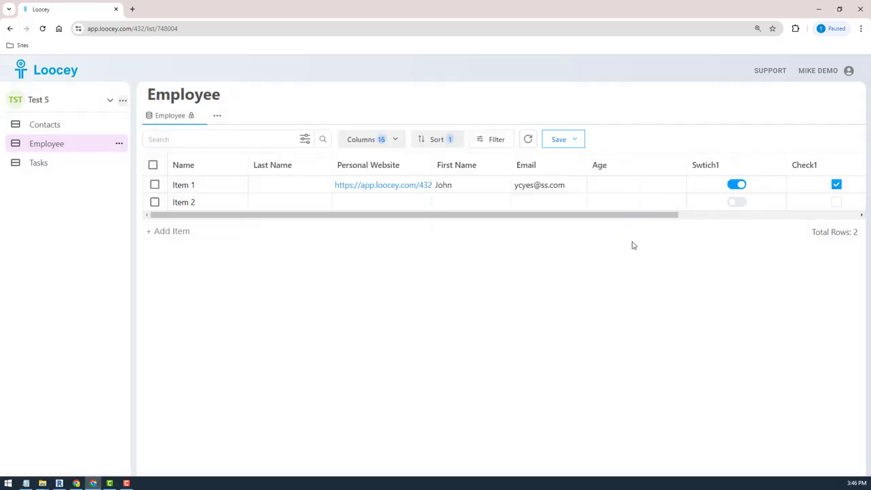
Step: Move the First Name column beside the Last Name column and enter the employee's last name for Item 1
left_click(281, 186)
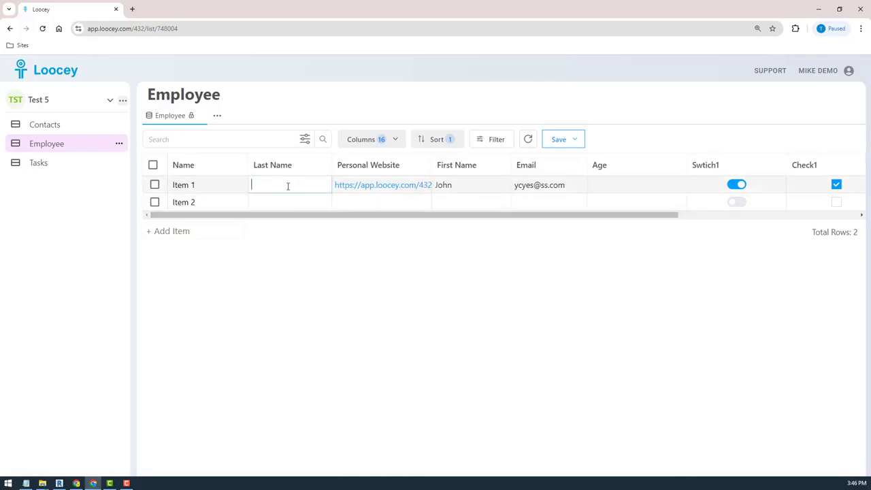
left_click_drag(456, 164, 279, 165)
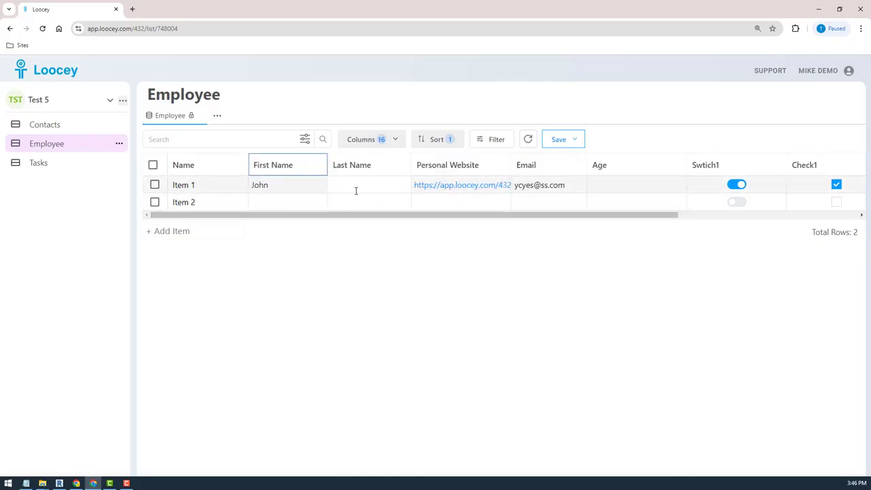
left_click(355, 191)
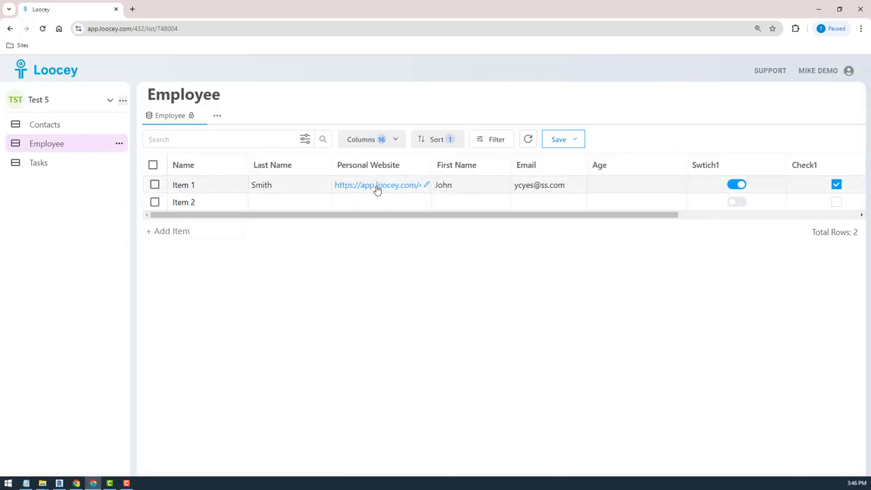
left_click_drag(444, 165, 399, 175)
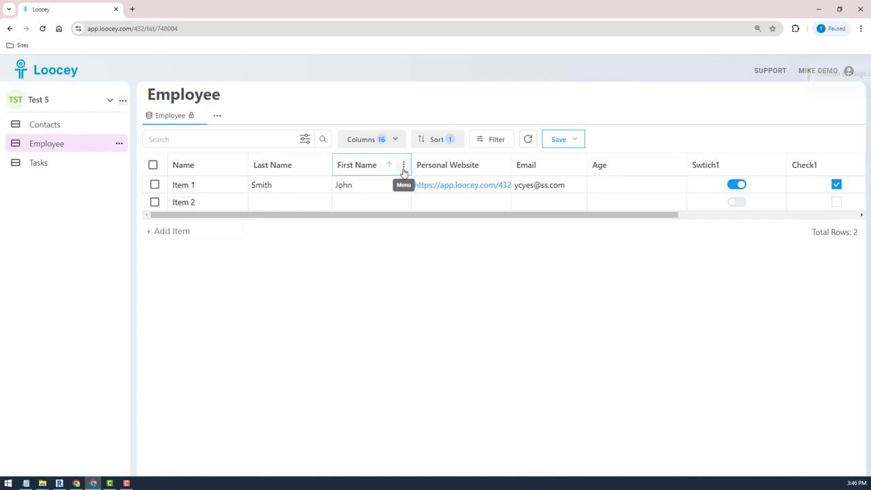
Step: Set the First Name column's value tooltip to "My Custom Tooltip" in its advanced settings and save the column
left_click(403, 165)
left_click(355, 255)
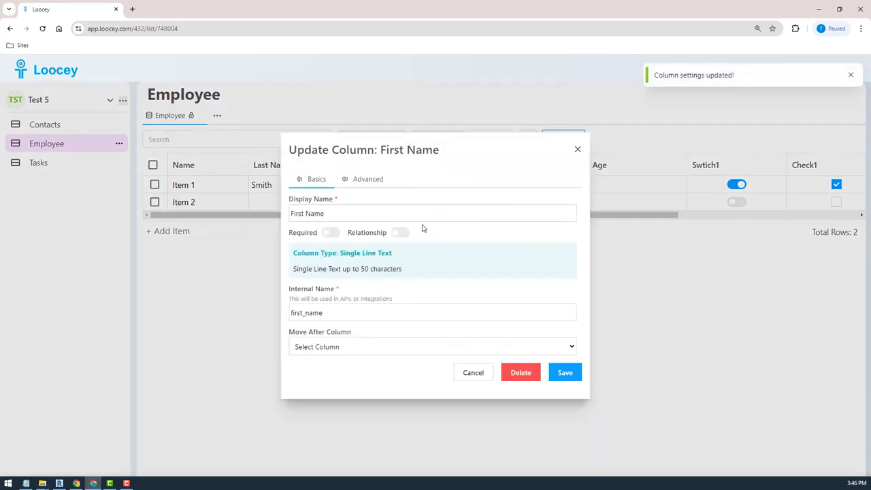
left_click(373, 181)
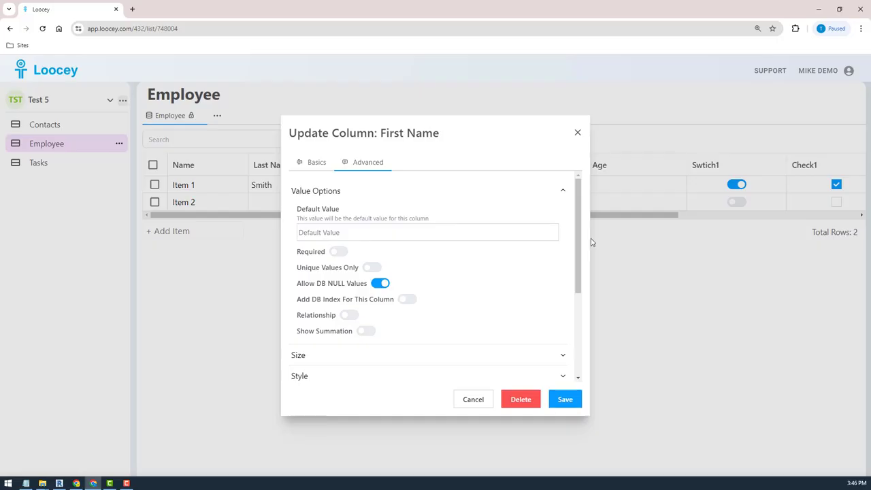
left_click_drag(577, 232, 576, 283)
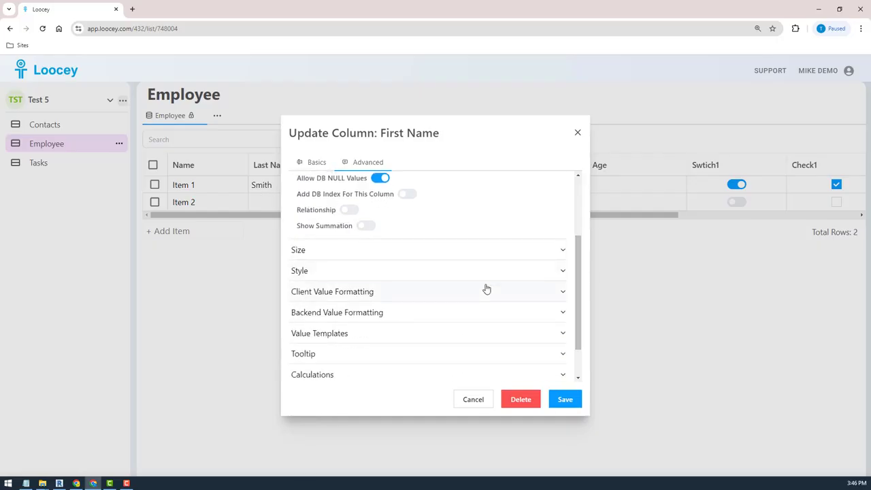
left_click_drag(580, 269, 581, 301)
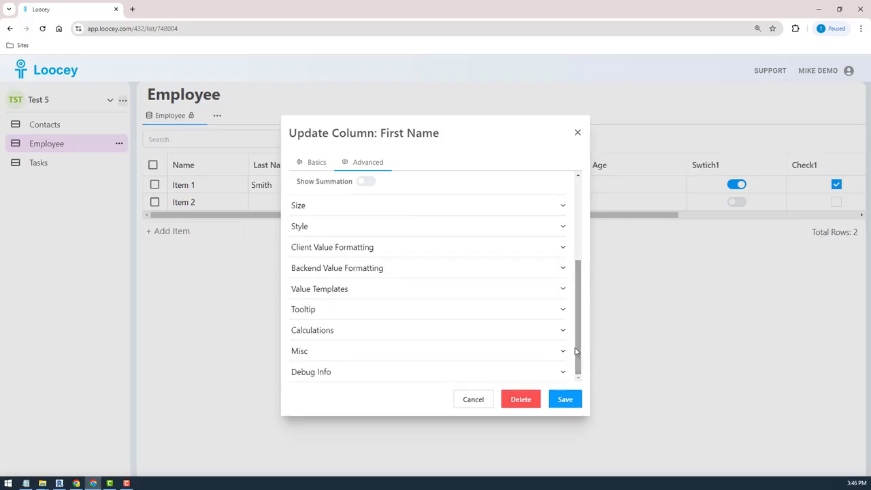
left_click(331, 312)
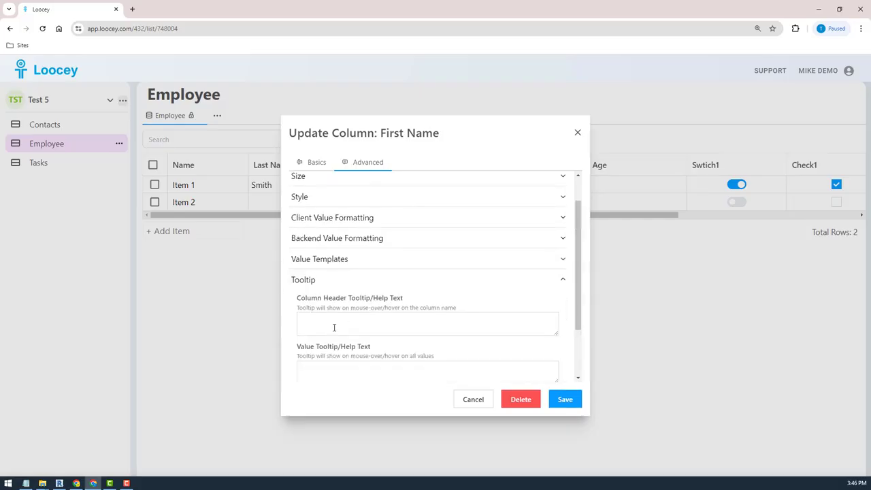
scroll(579, 292, "down", 1)
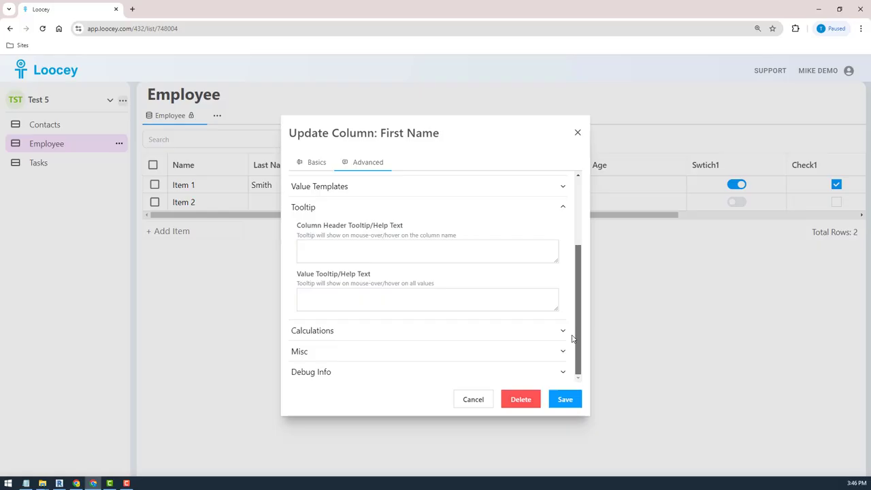
left_click(354, 291)
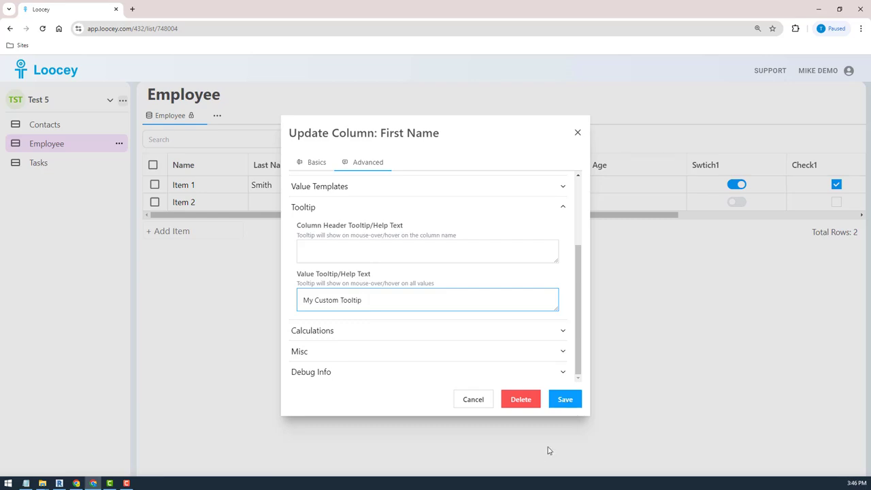
left_click(563, 406)
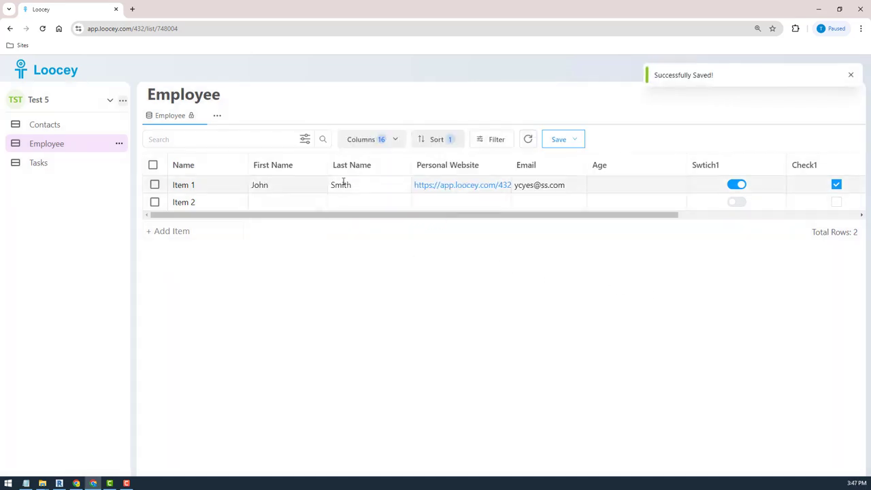
mouse_move(259, 188)
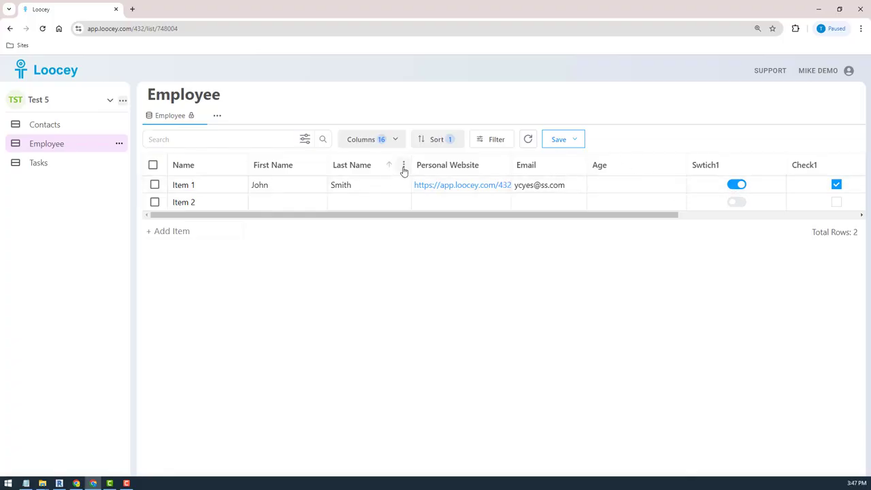
Step: Start a new column after the Last Name column and choose the AutoNumber column type
left_click(403, 167)
left_click(349, 230)
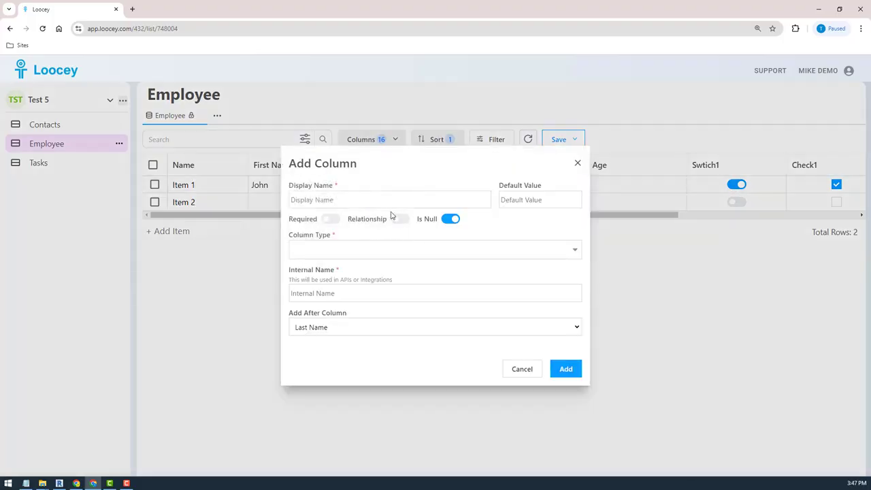
left_click(373, 245)
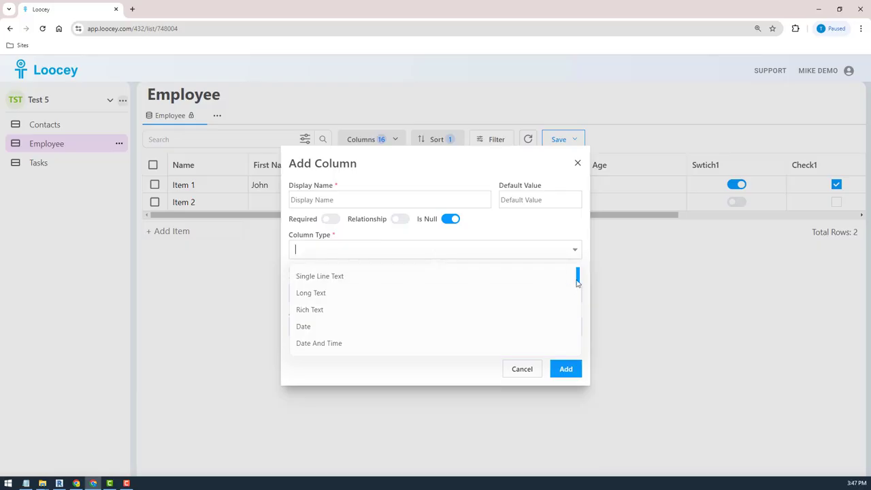
left_click_drag(575, 278, 581, 292)
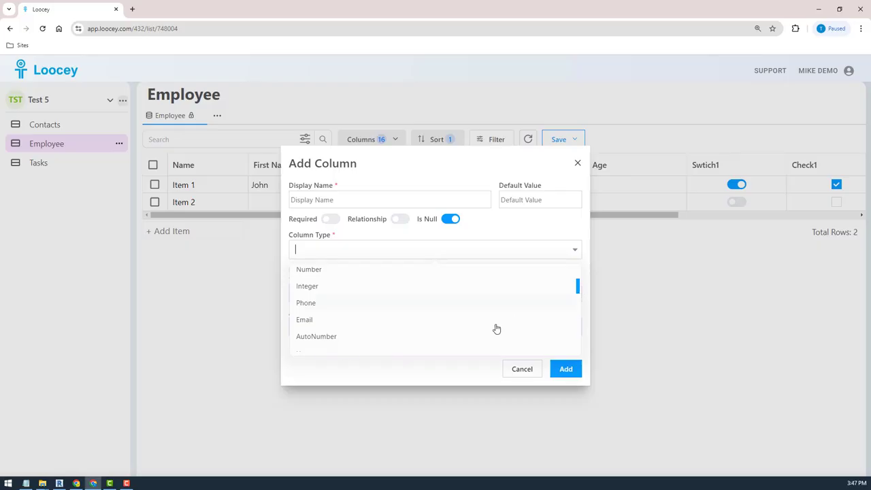
left_click(334, 338)
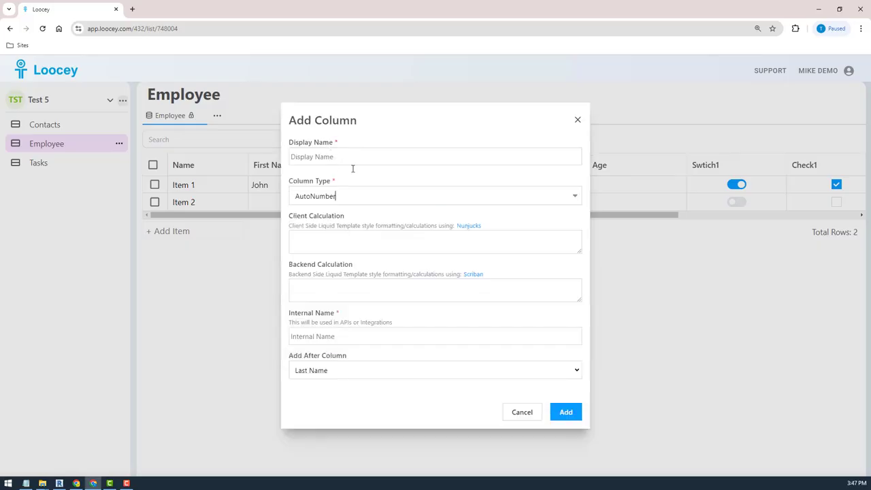
left_click(402, 196)
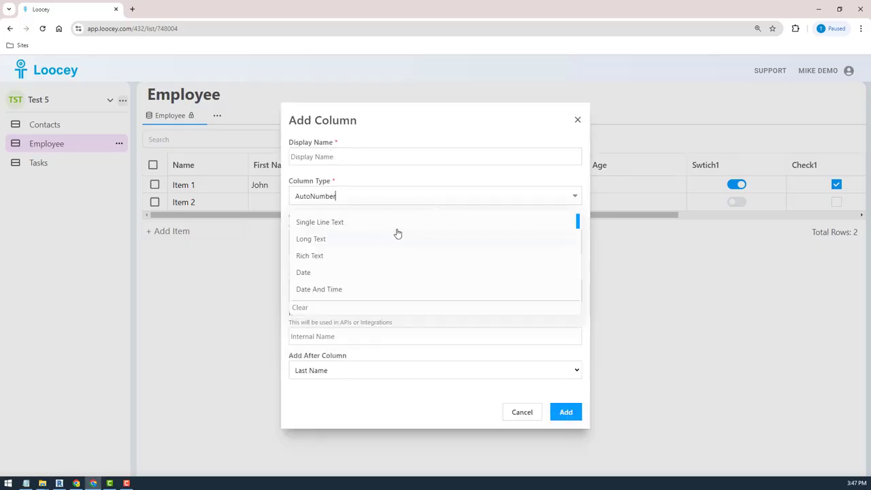
left_click(421, 159)
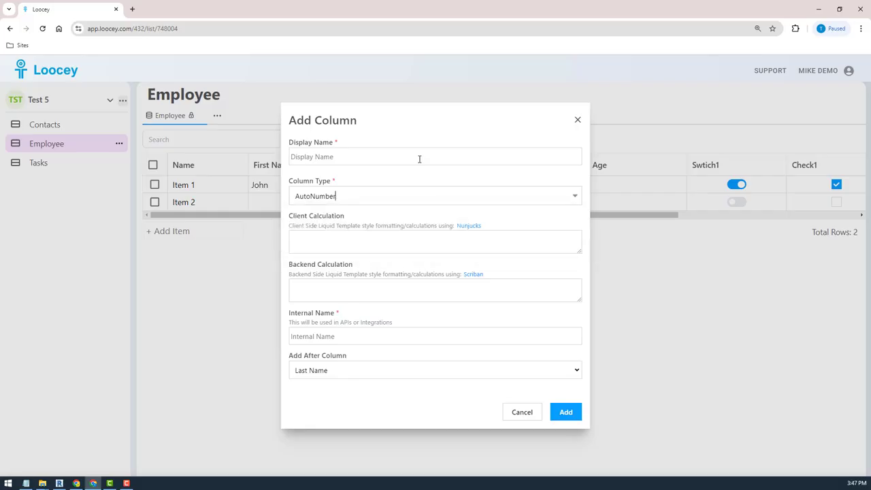
key("BackSpace")
left_click(338, 223)
Step: Name the new column Test2 and try to add it with the AutoNumber type
left_click(344, 153)
type("t")
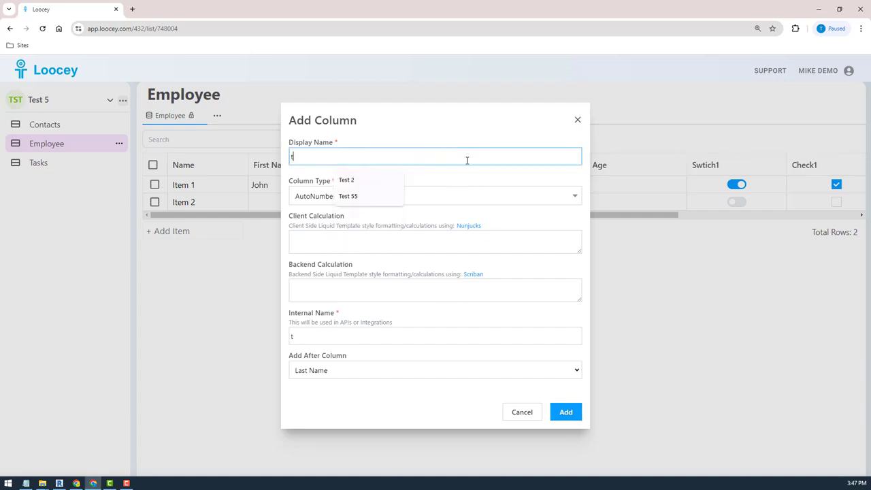
key("BackSpace")
type("Test2")
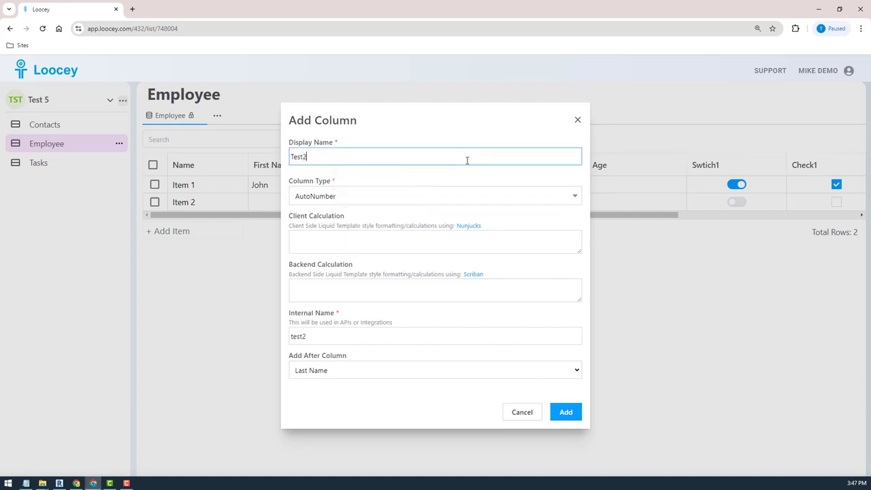
left_click(575, 413)
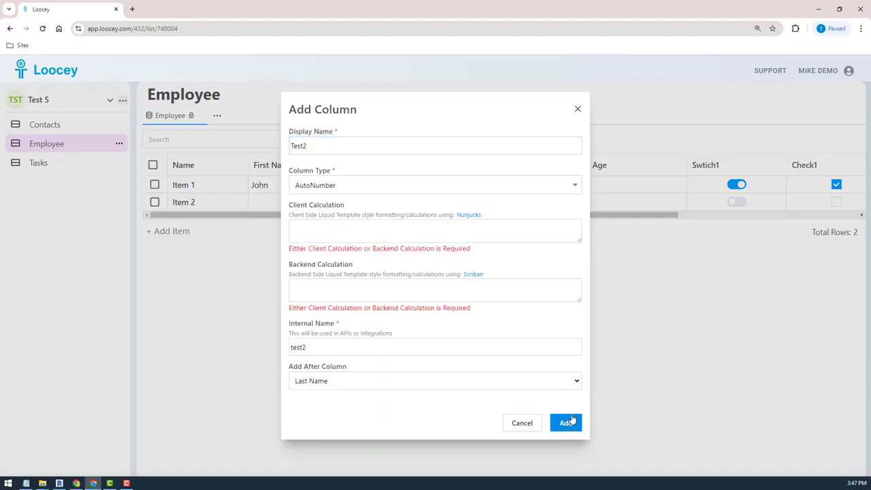
Step: Change the Test2 column's type to AutoGuid and add the column to the Employee list
left_click(360, 183)
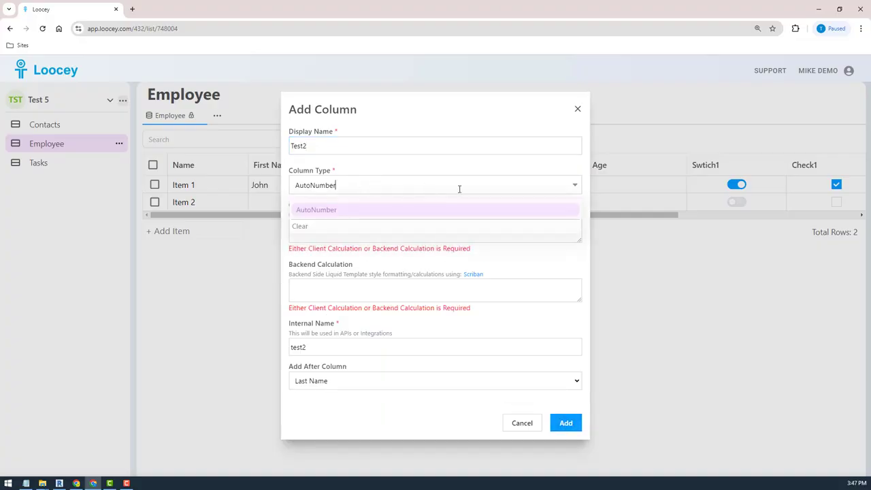
left_click(432, 210)
left_click(353, 185)
left_click(299, 226)
type("a")
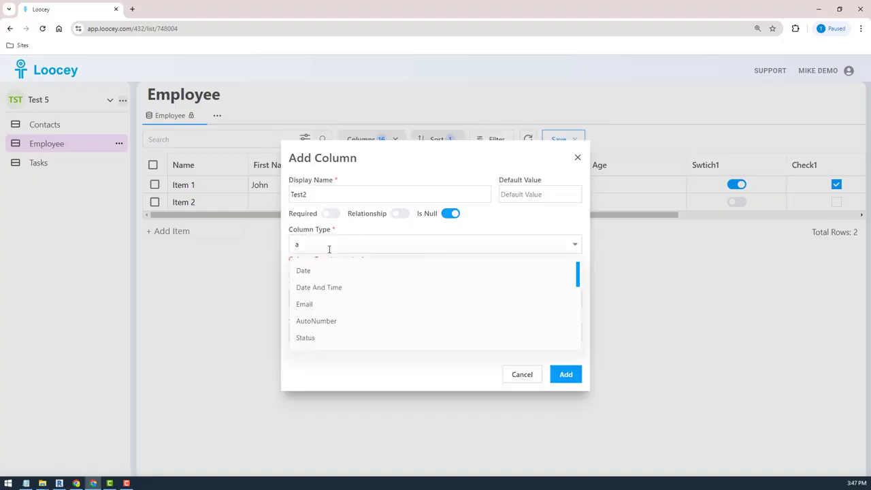
type("u")
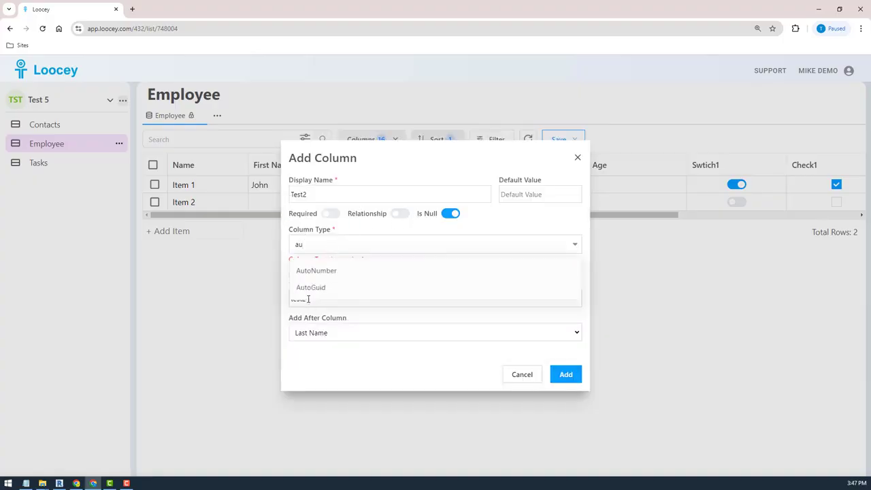
left_click(316, 287)
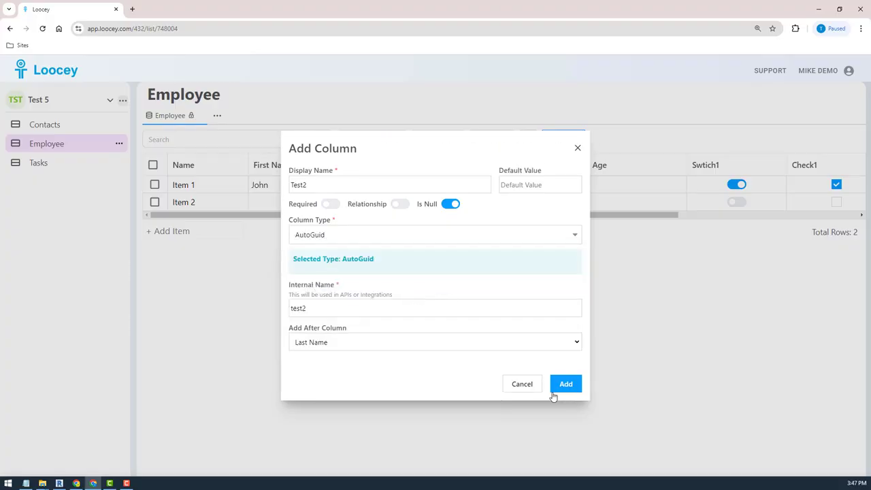
left_click(385, 240)
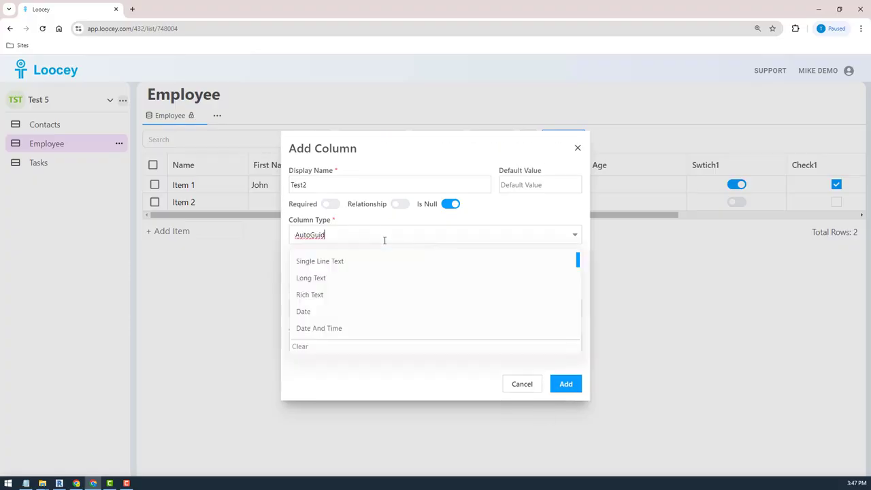
left_click(384, 239)
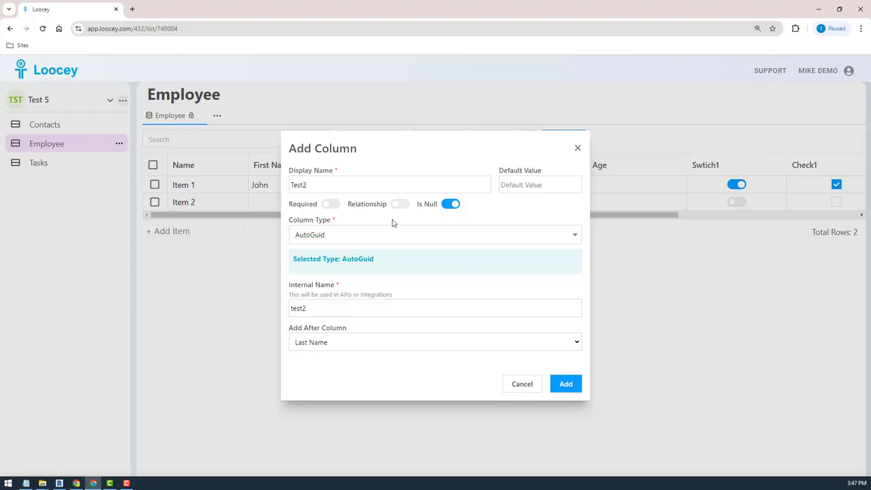
left_click(568, 388)
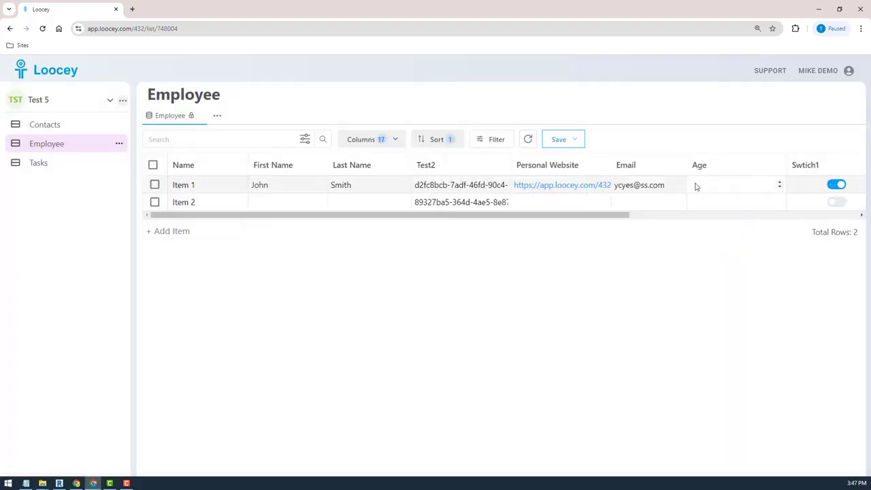
Step: Delete the Test2 column from the Employee list through its column settings
left_click(502, 168)
left_click(456, 256)
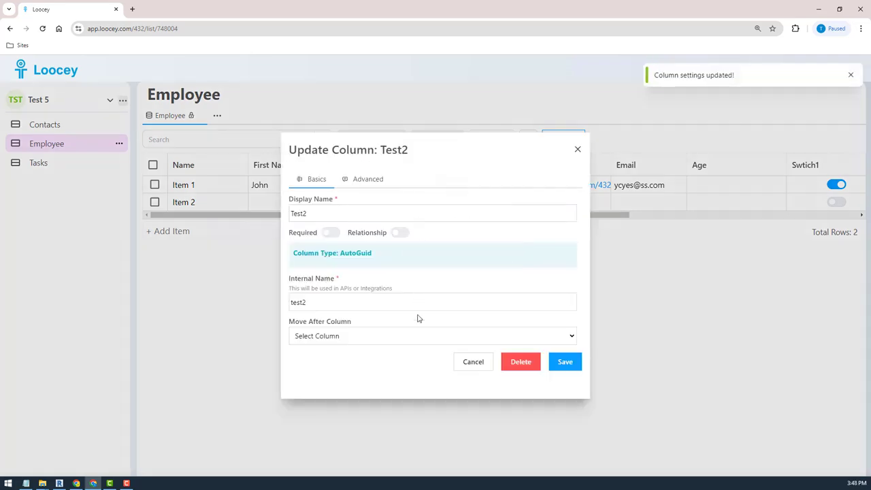
left_click(518, 361)
left_click(517, 307)
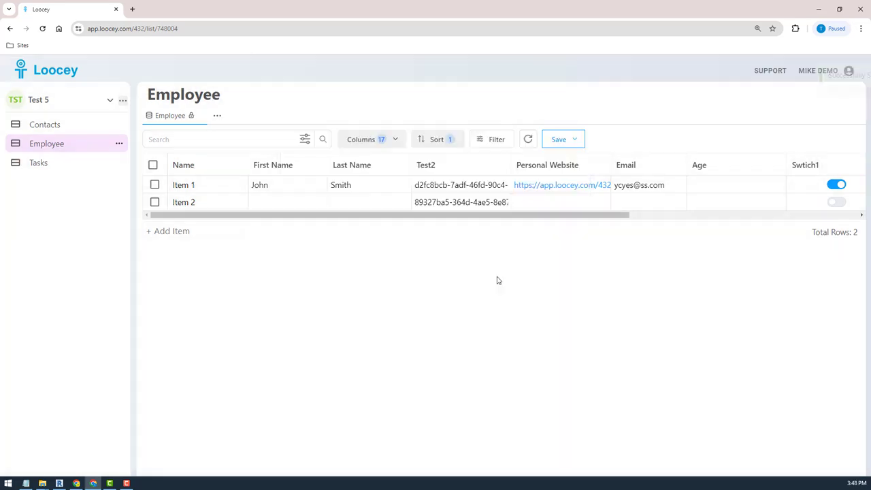
Step: Start a new column after the Last Name column and choose the User column type
left_click(404, 168)
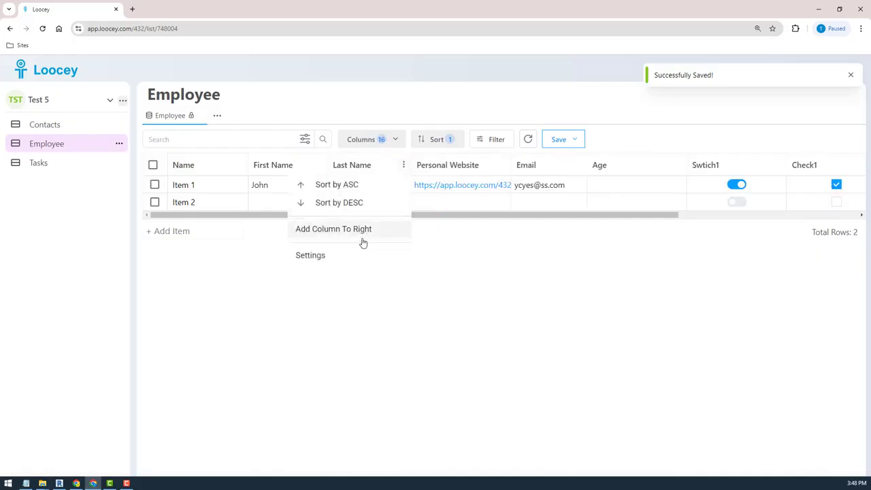
left_click(349, 230)
left_click(371, 253)
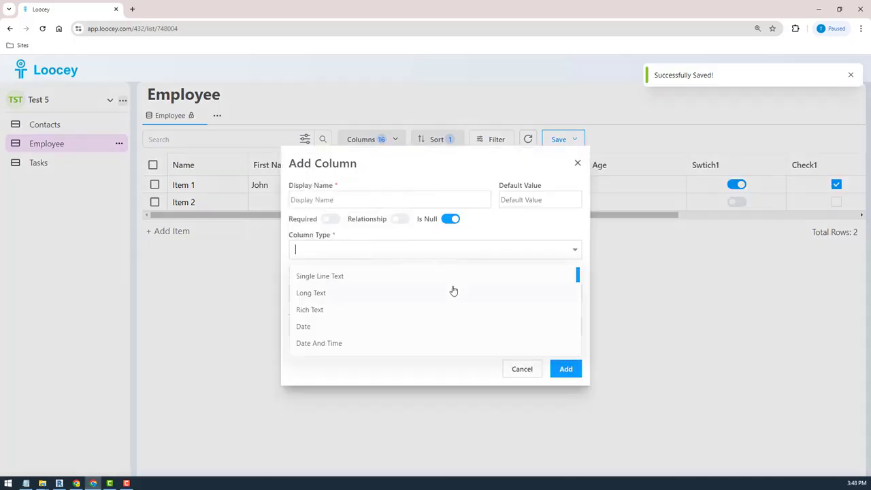
left_click_drag(578, 279, 578, 298)
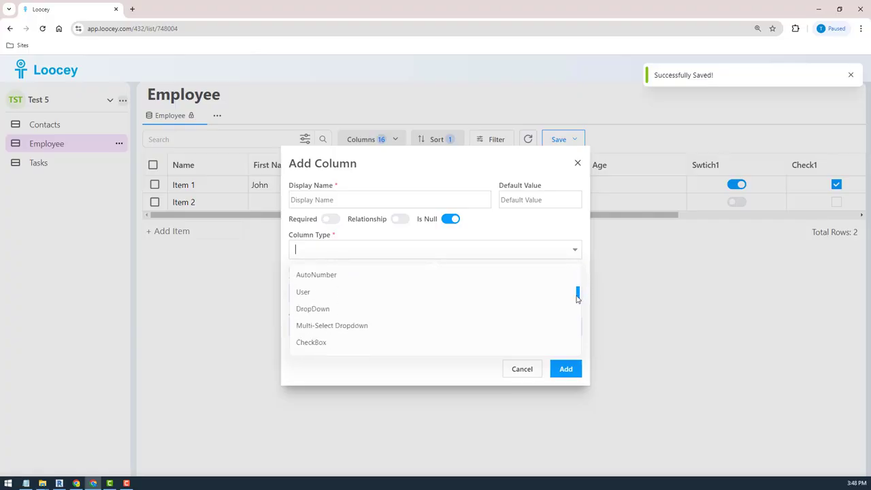
left_click(341, 299)
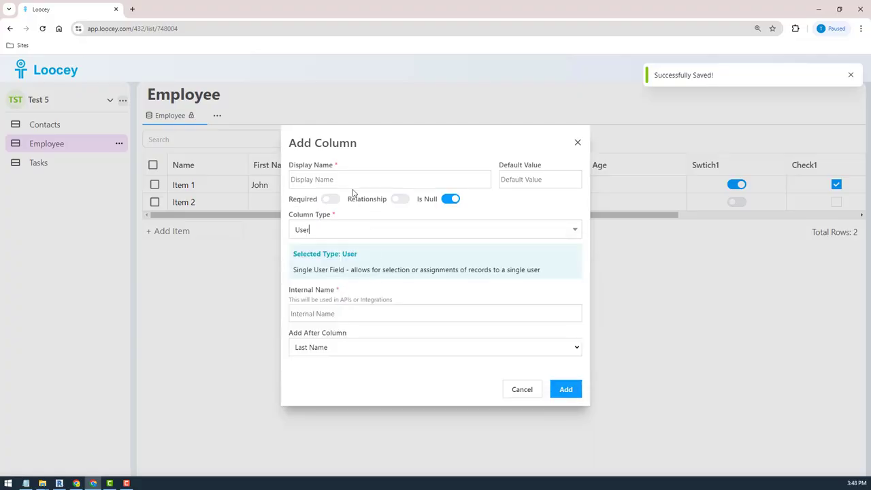
Step: Add the new User column under the name Manager and assign the available user as Item 1's manager
left_click(347, 179)
type("Users")
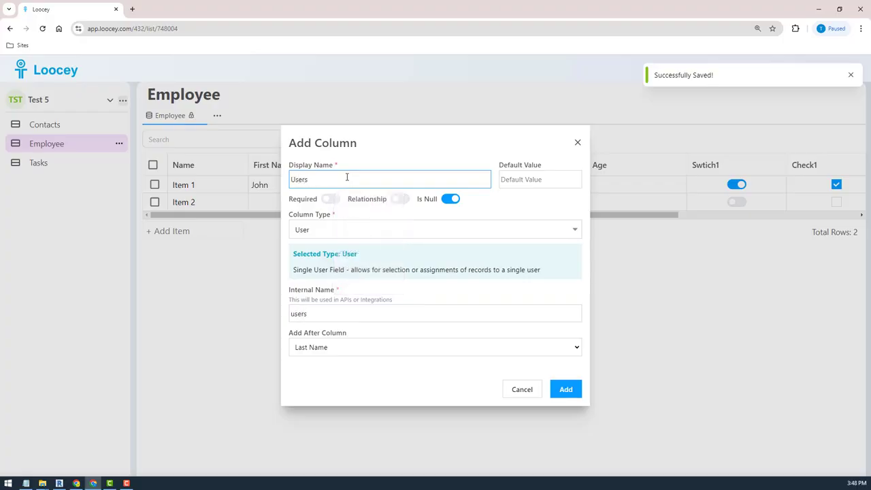
key("BackSpace")
key("BackSpace")
key("BackSpace")
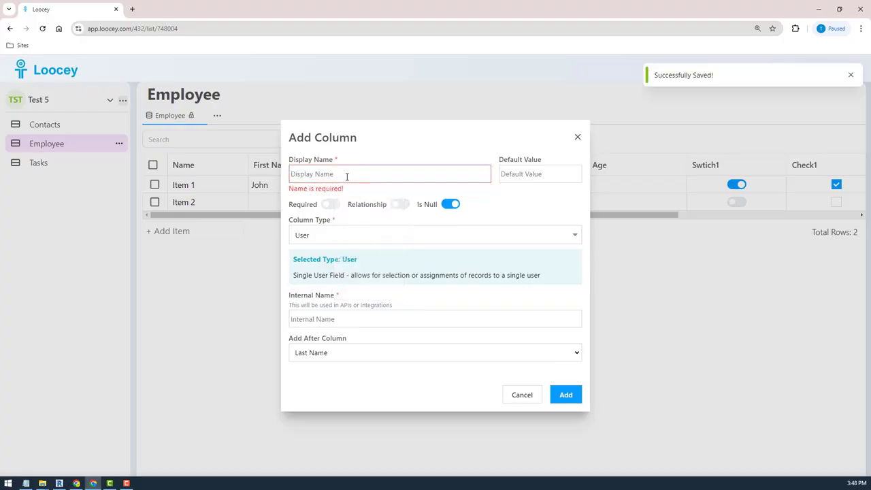
type("U")
key("BackSpace")
type("M")
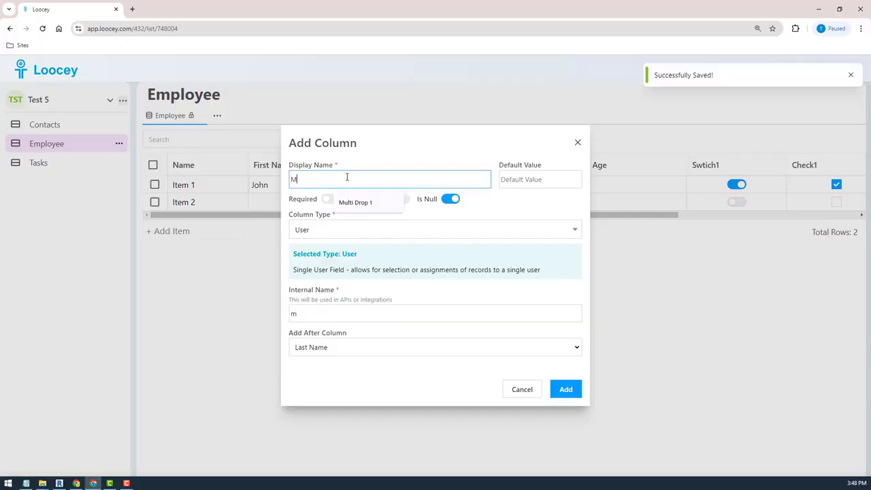
key("BackSpace")
type("Manager")
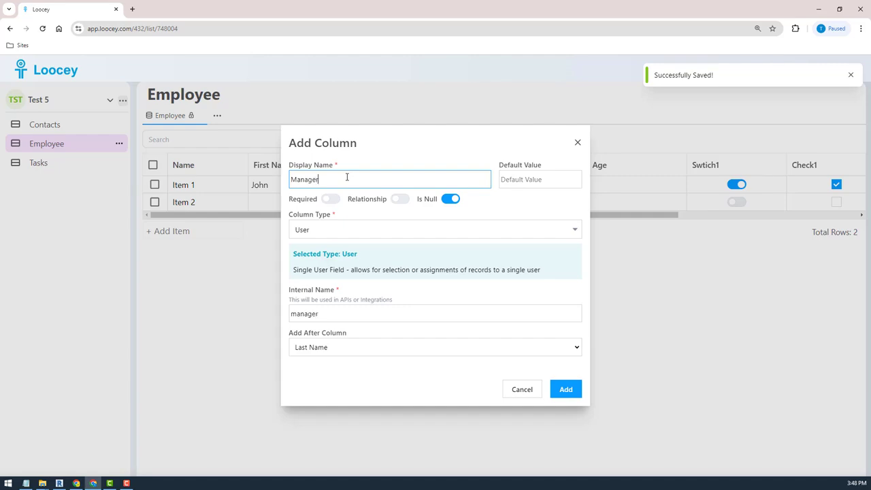
left_click(569, 395)
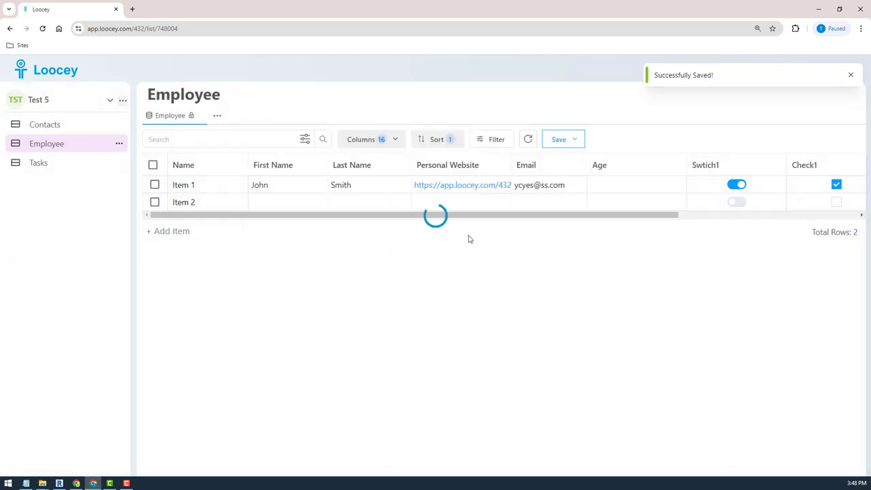
left_click(464, 191)
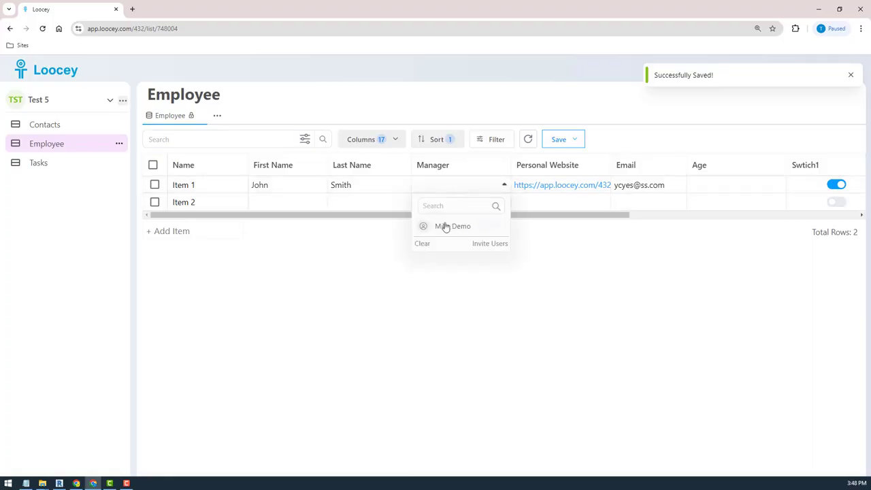
left_click(456, 225)
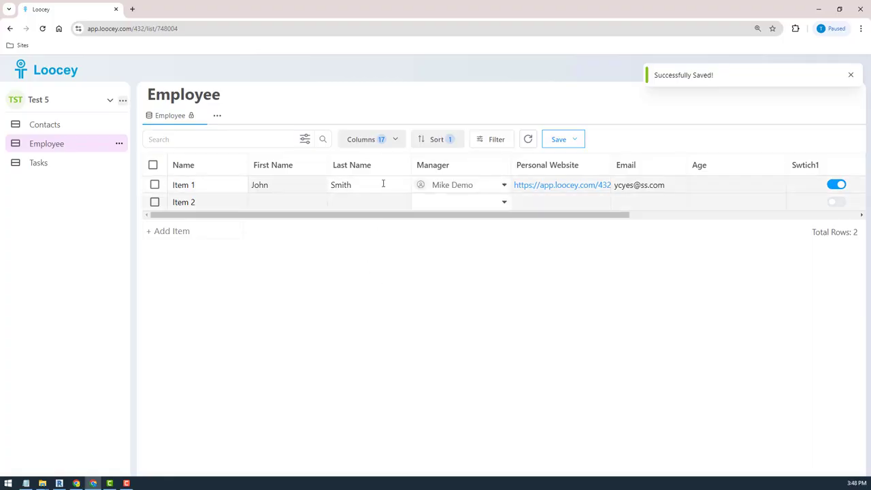
Step: Add a Color column named color1 after the Last Name column
left_click(404, 165)
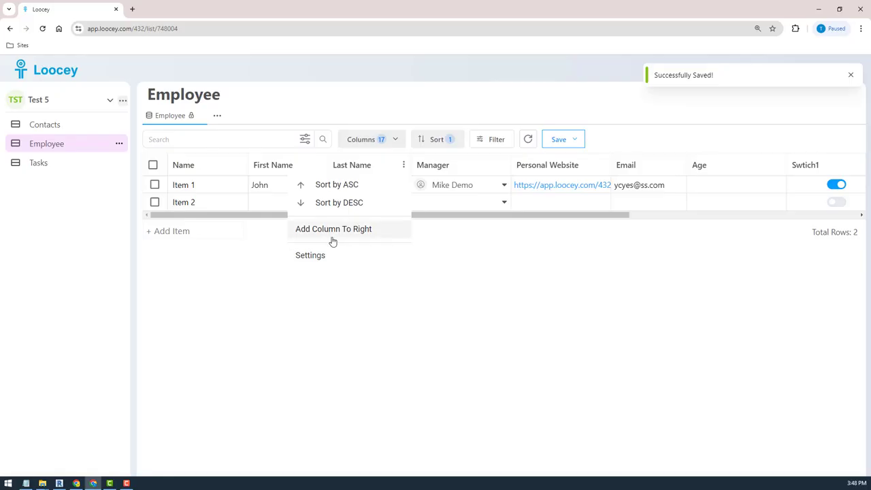
left_click(338, 229)
left_click(337, 248)
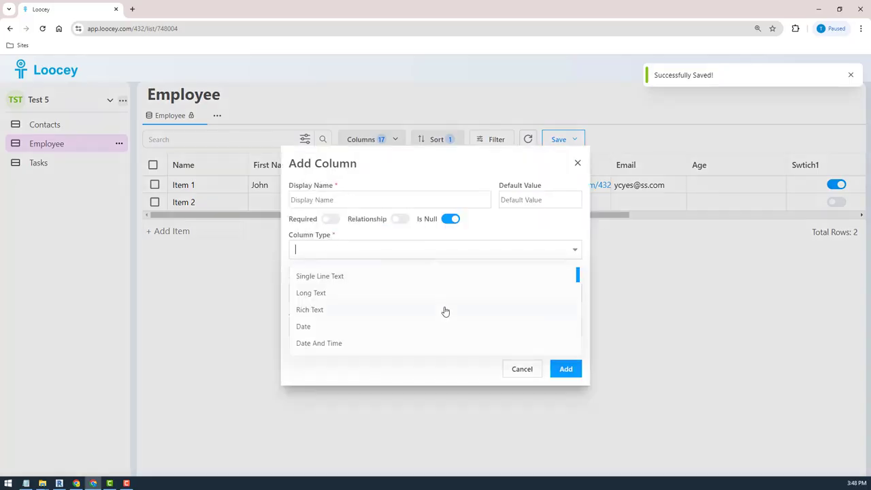
left_click_drag(578, 280, 578, 293)
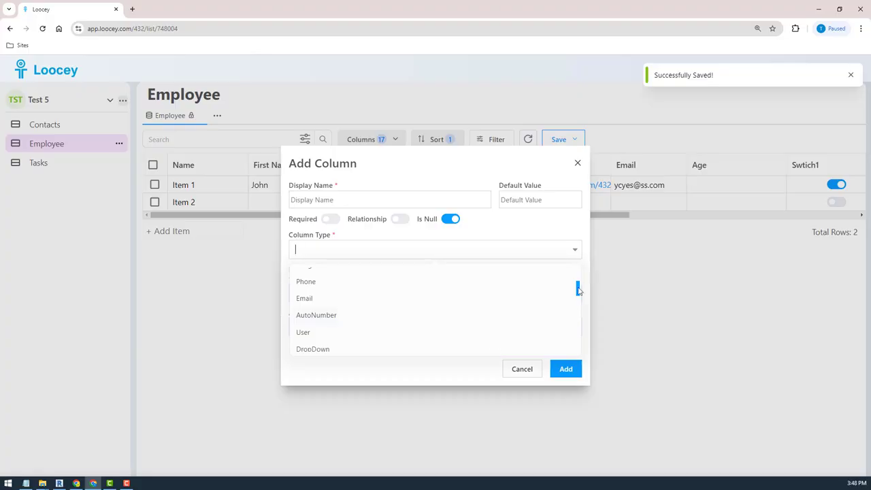
left_click_drag(578, 289, 577, 307)
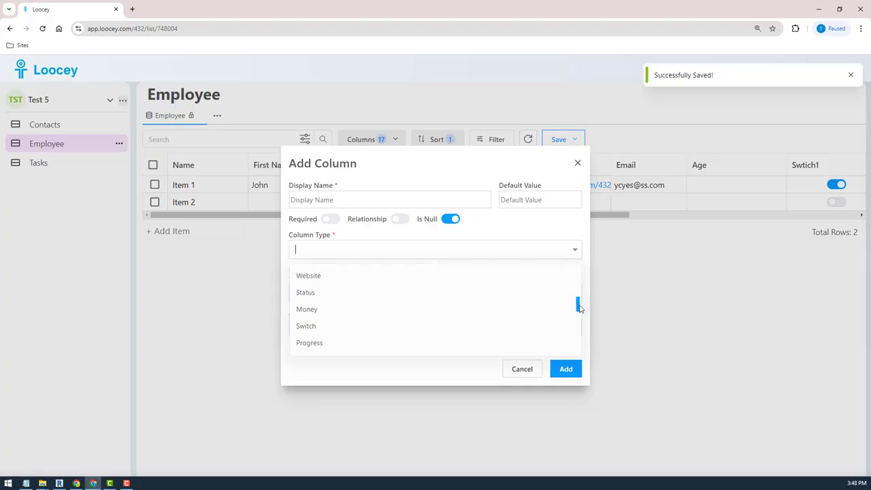
left_click_drag(579, 308, 576, 325)
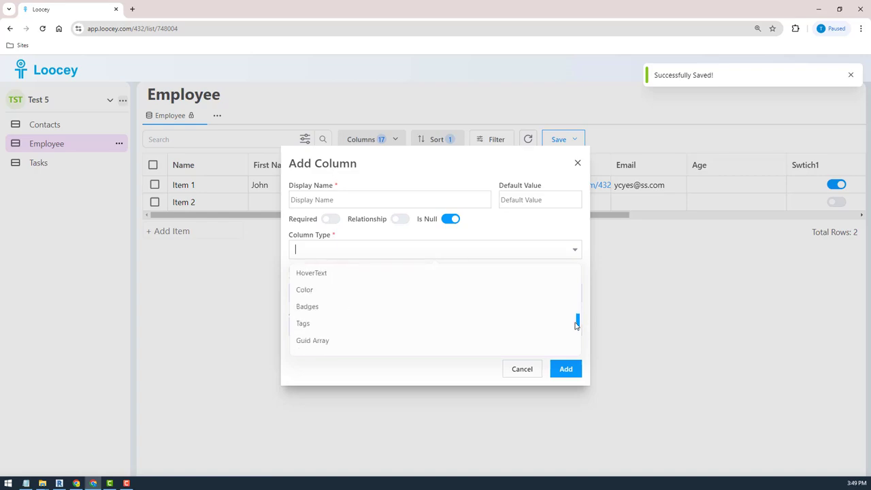
left_click(344, 292)
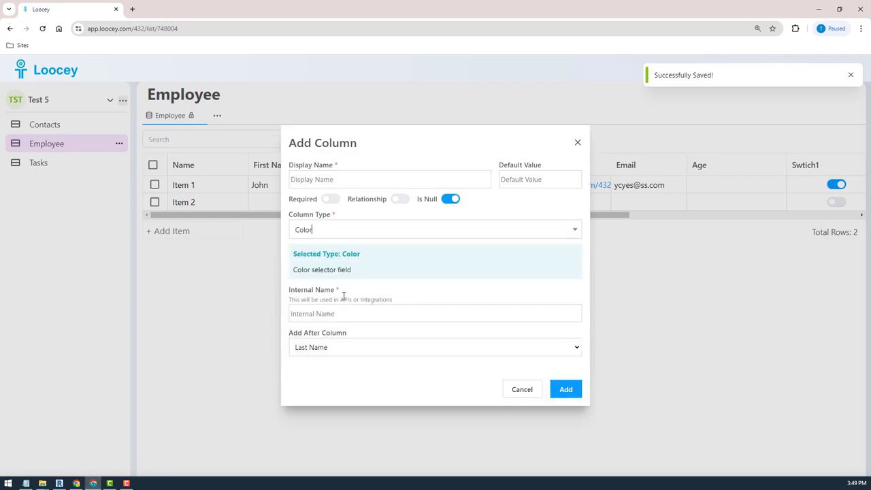
left_click(321, 178)
type("color1")
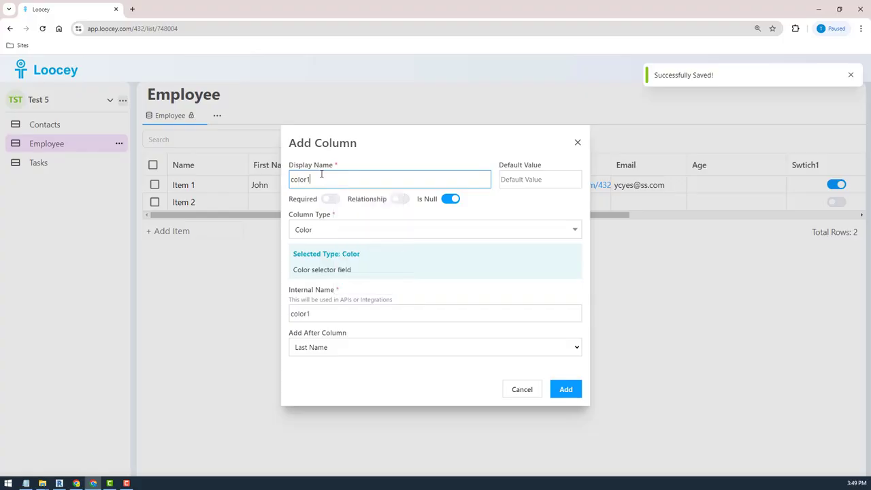
left_click(566, 390)
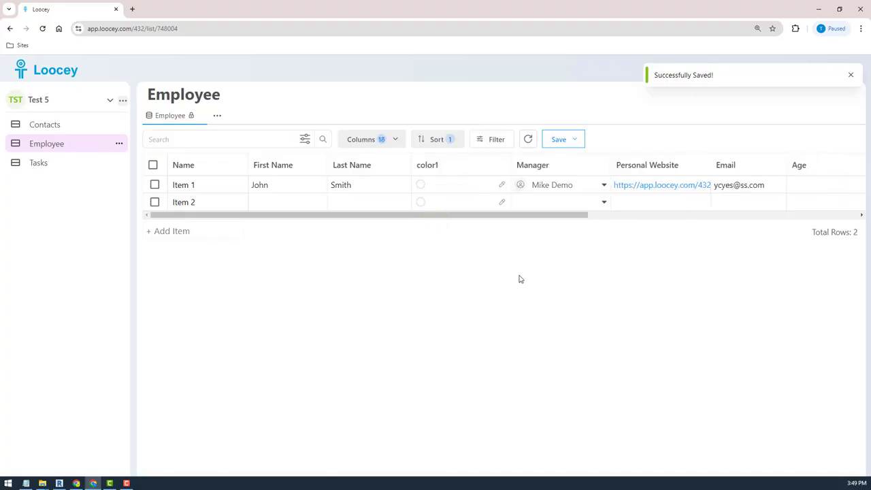
Step: Set Item 1's color1 value to the red preset #fa5252
left_click(445, 184)
left_click(497, 240)
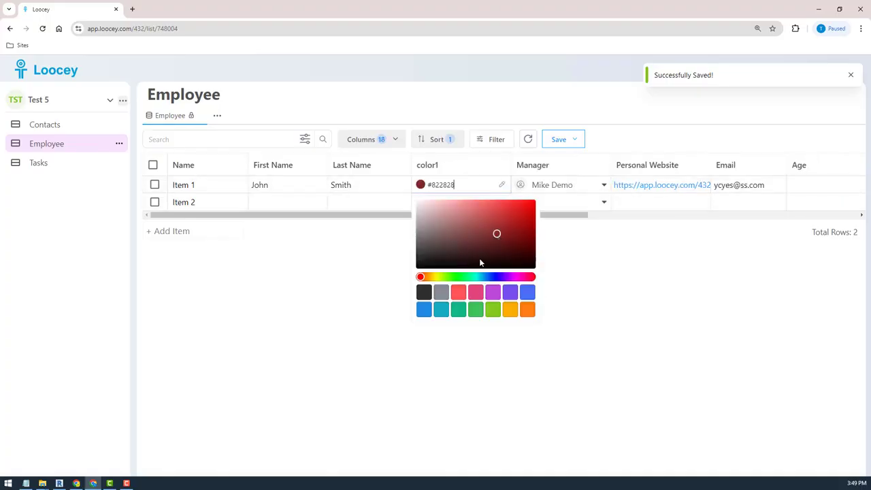
left_click(476, 295)
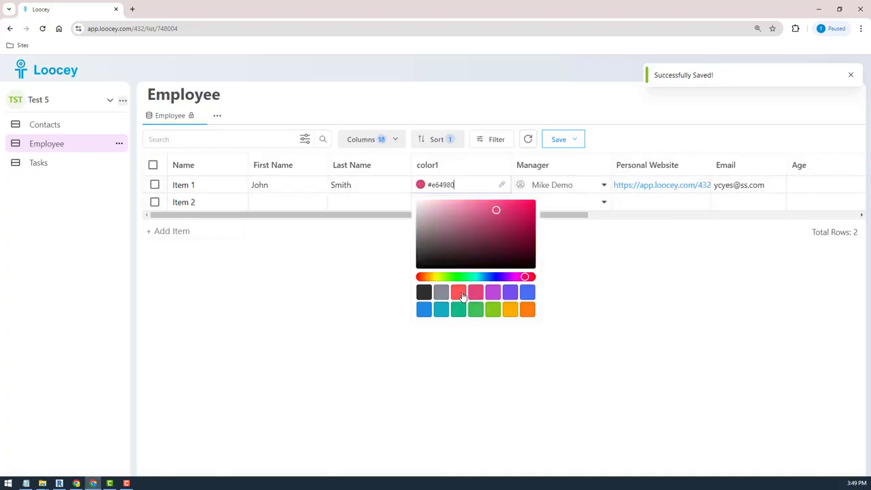
left_click(591, 282)
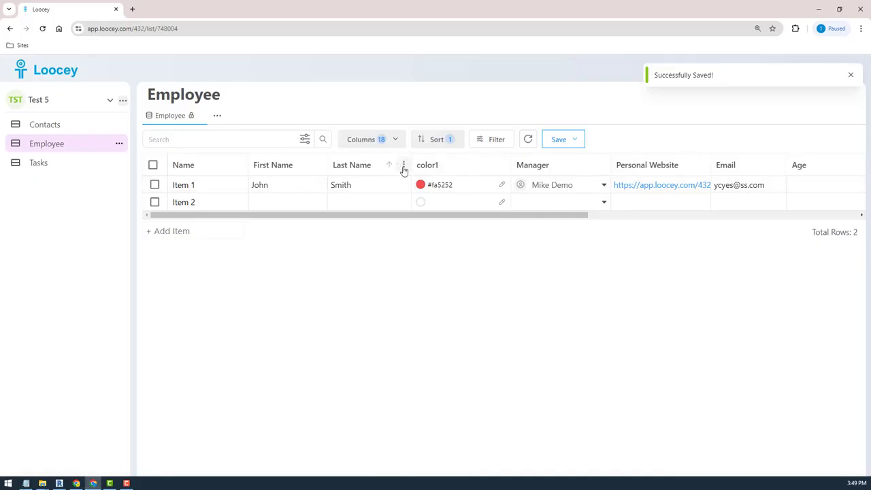
Step: Add a Tags column named tags1 after the Last Name column
left_click(403, 168)
left_click(334, 230)
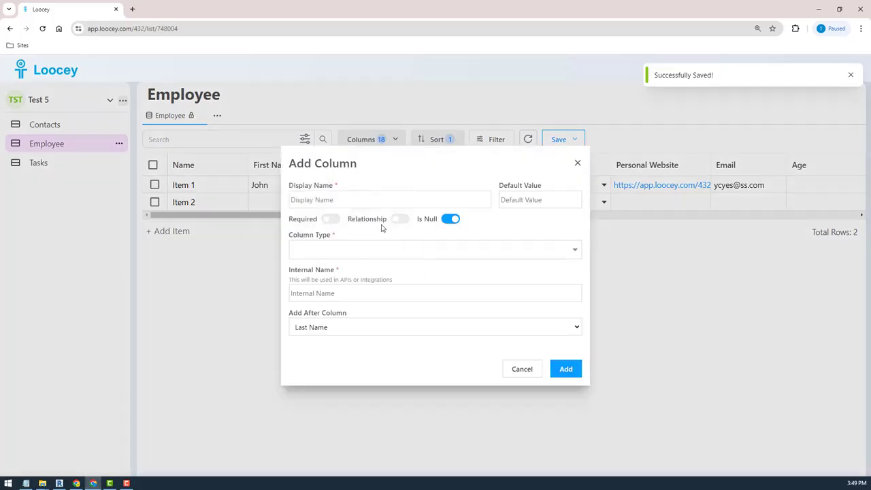
left_click(380, 248)
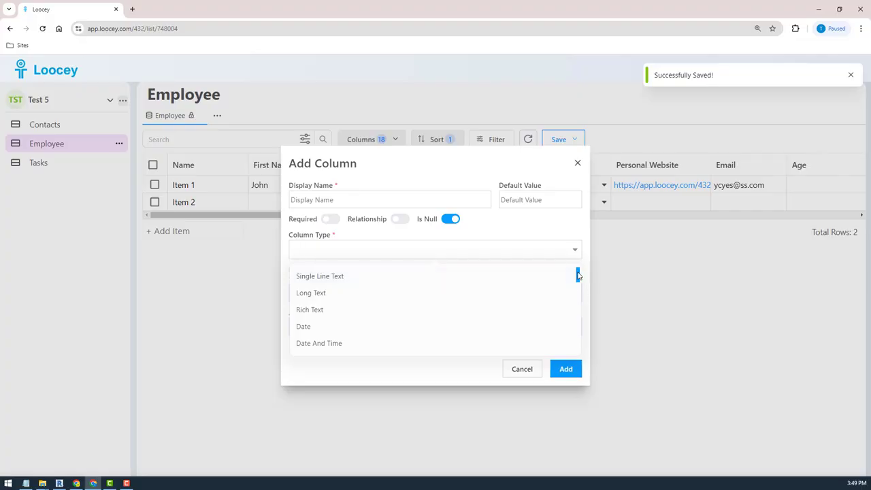
left_click_drag(578, 274, 576, 319)
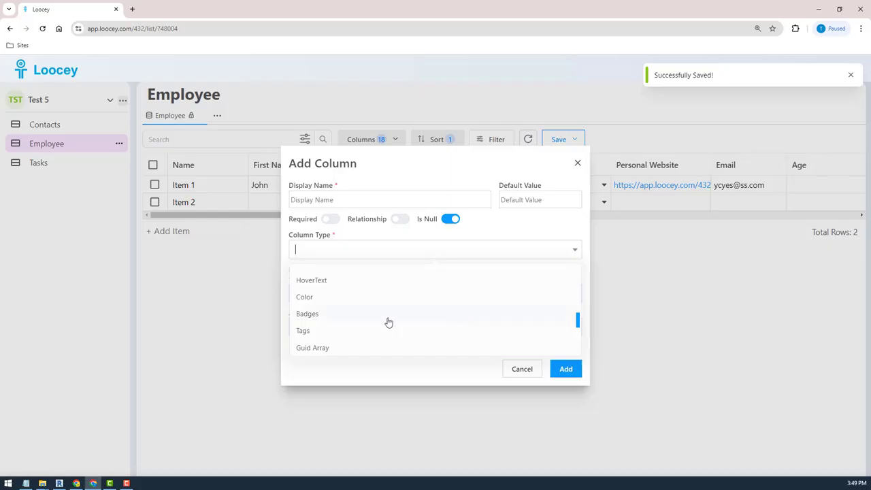
left_click(306, 332)
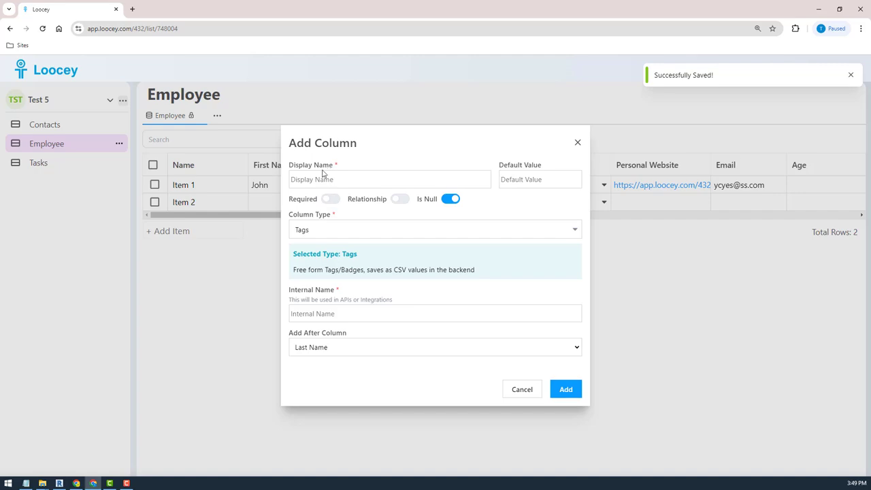
left_click(324, 180)
type("tags")
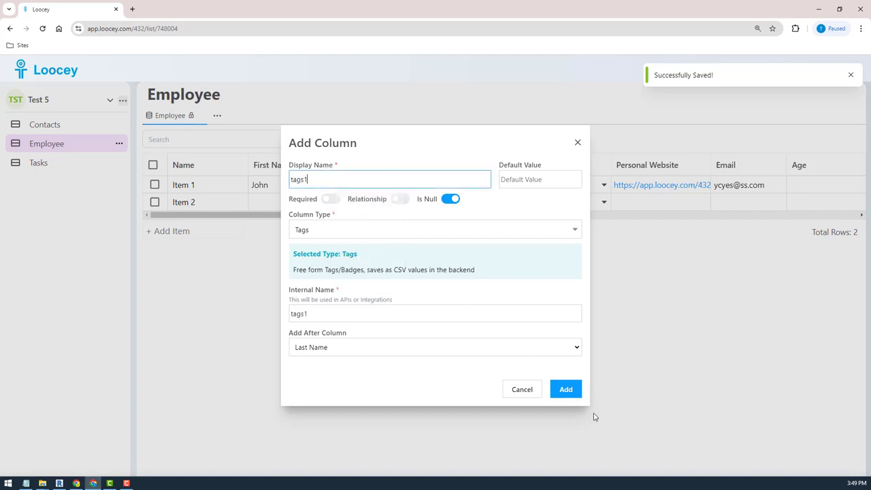
type("1")
left_click(574, 393)
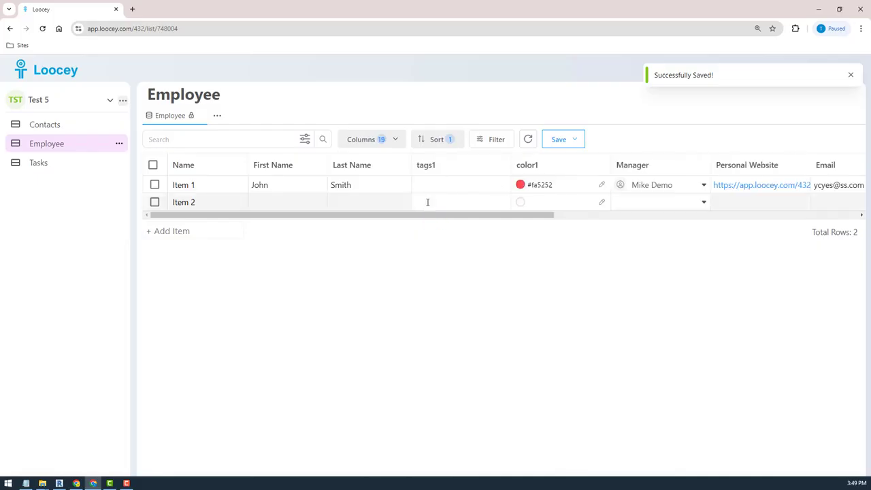
Step: Enter the tags ss and bb in Item 1's tags1 cell
left_click(429, 188)
type("ss")
key("Return")
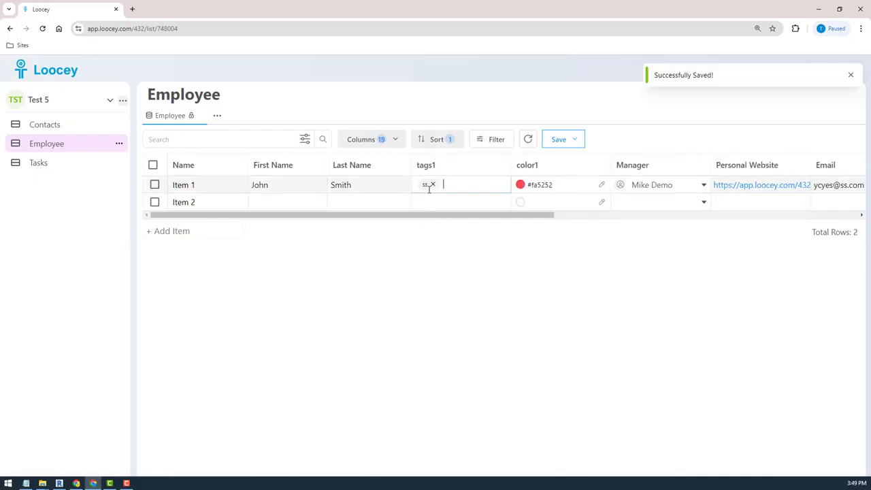
type("bb")
key("Return")
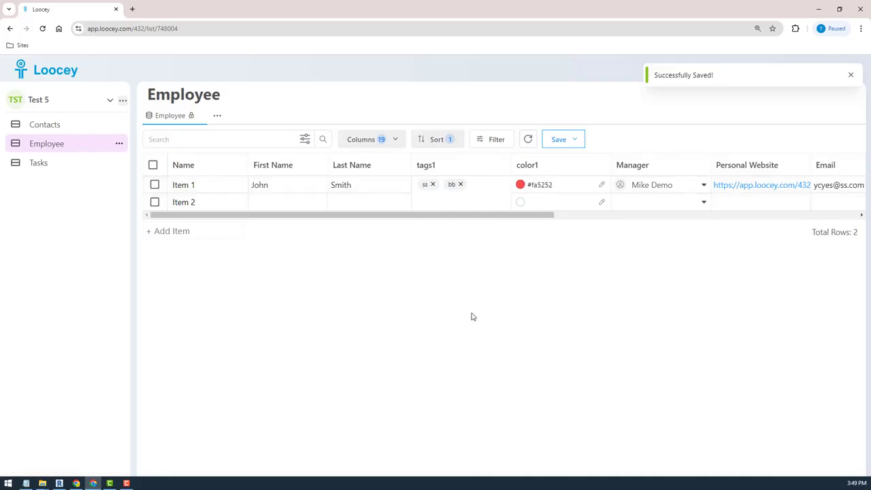
Step: Replace Item 1's value in the Name column with the employee's full name
left_click(291, 203)
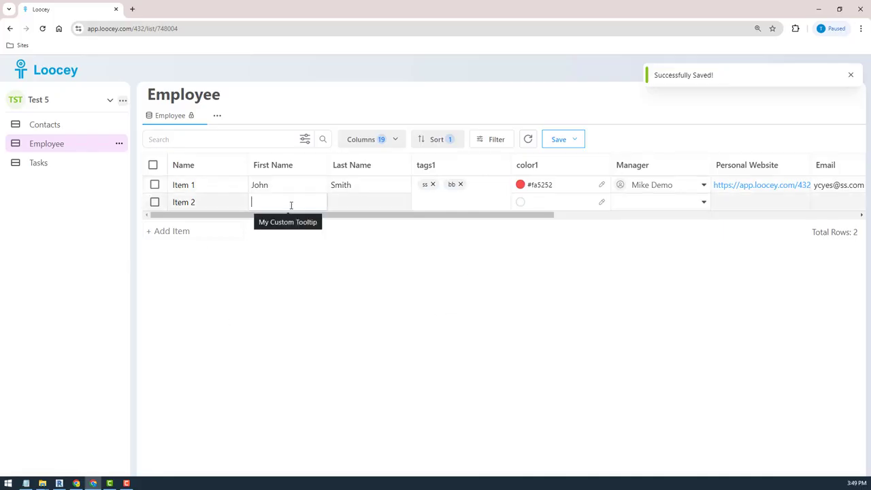
left_click(216, 185)
key("ctrl+a")
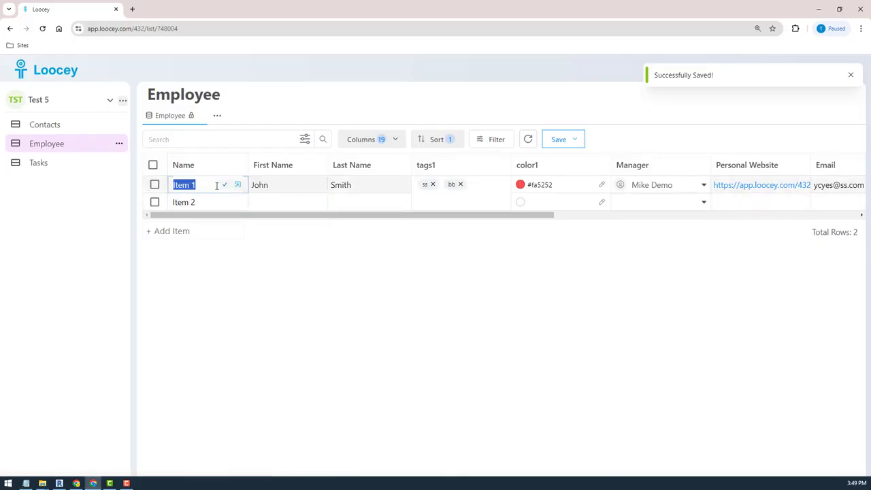
type("John Smith")
left_click(197, 203)
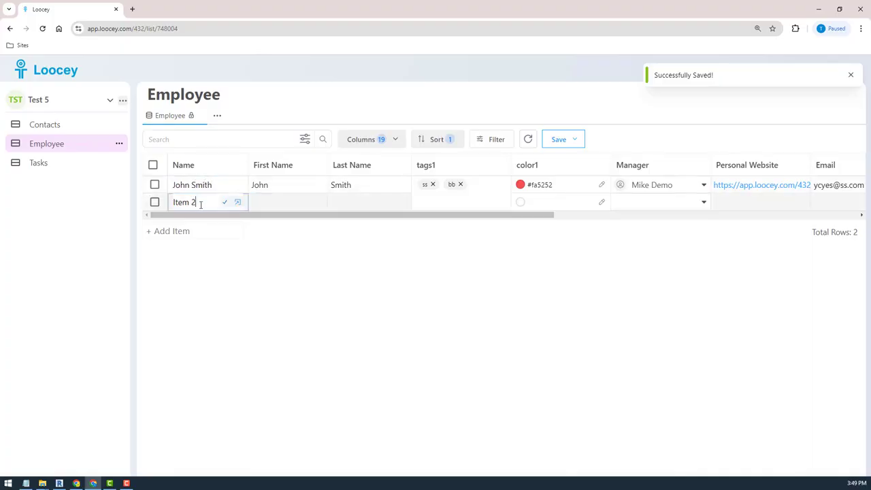
Step: Rename Item 2 in the Name column as Test User 2
key("ctrl+a")
type("Tst")
type("t Use")
left_click(224, 202)
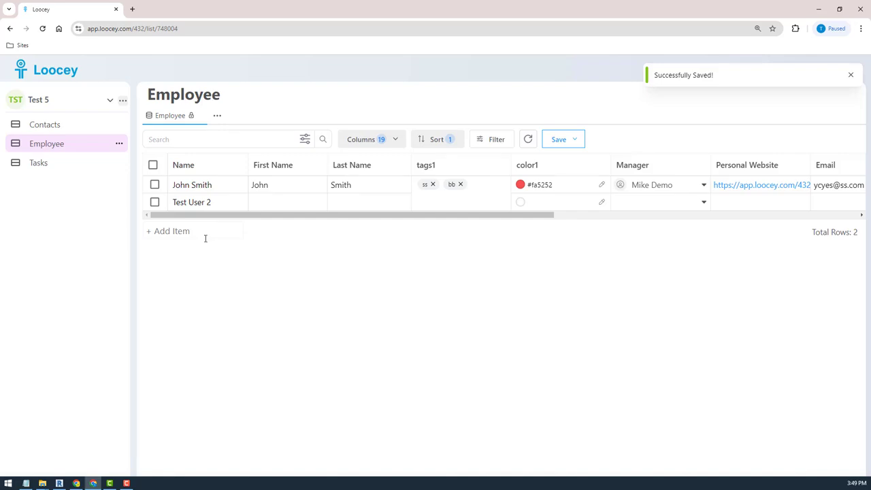
Step: Add a third item named Test User 3 to the Employee list
left_click(201, 231)
type("Test User")
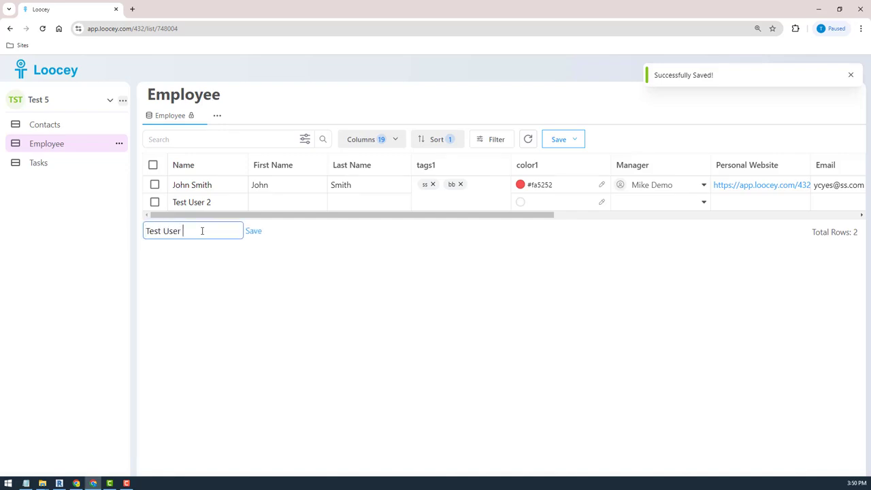
type(" 3.")
key("Return")
left_click(223, 220)
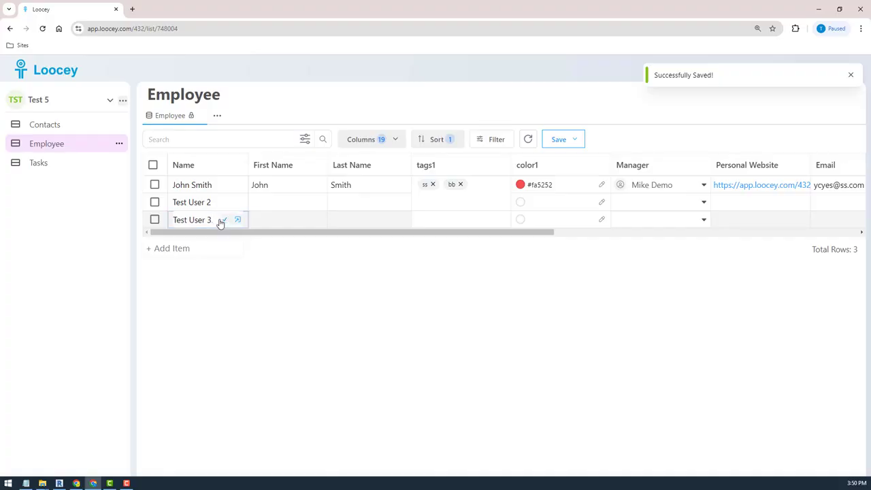
left_click(222, 221)
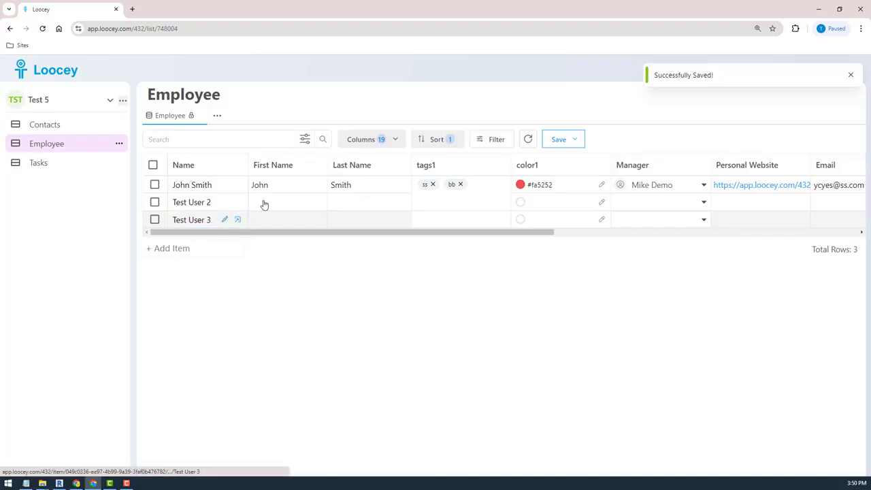
Step: Look through the list of columns that can be shown or hidden in the Employee view
left_click(379, 143)
scroll(447, 251, "down", 3)
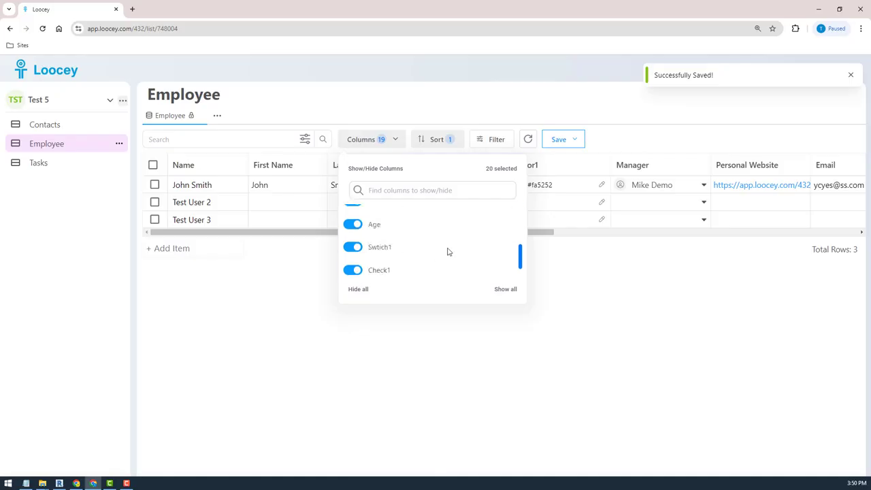
scroll(445, 251, "up", 3)
scroll(428, 270, "down", 5)
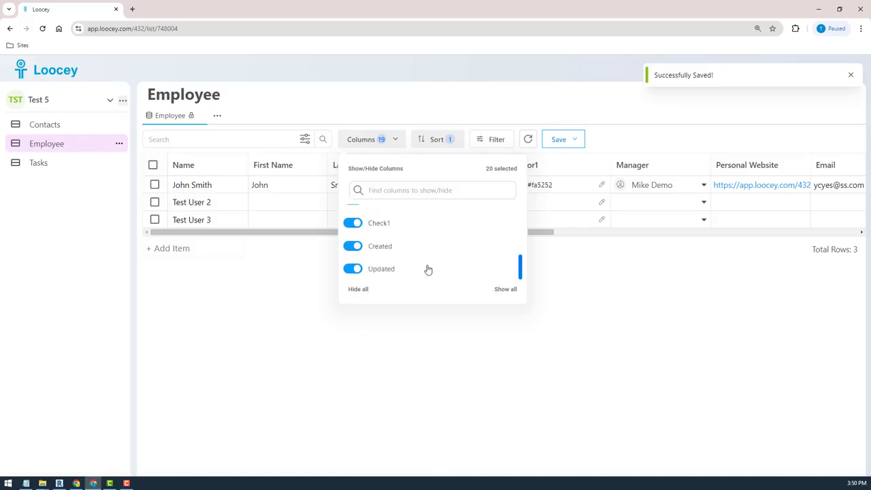
left_click(591, 307)
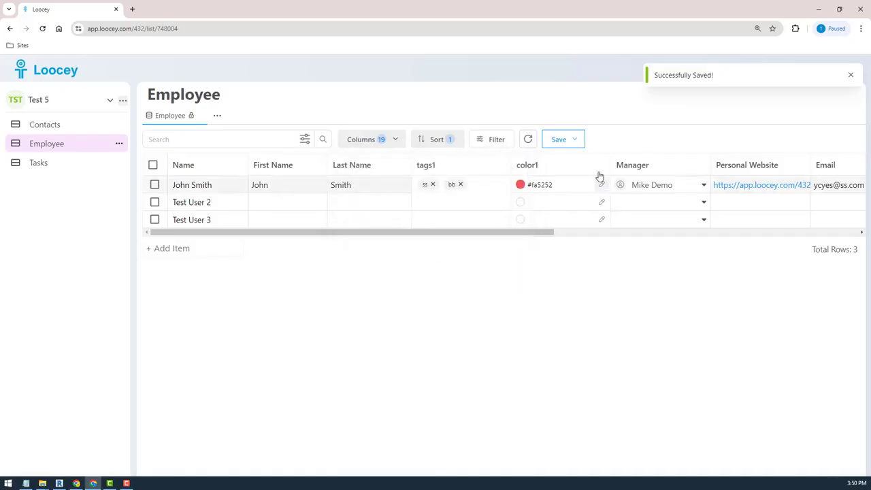
Step: Save the current Employee view as a new view named Quick View
left_click(575, 141)
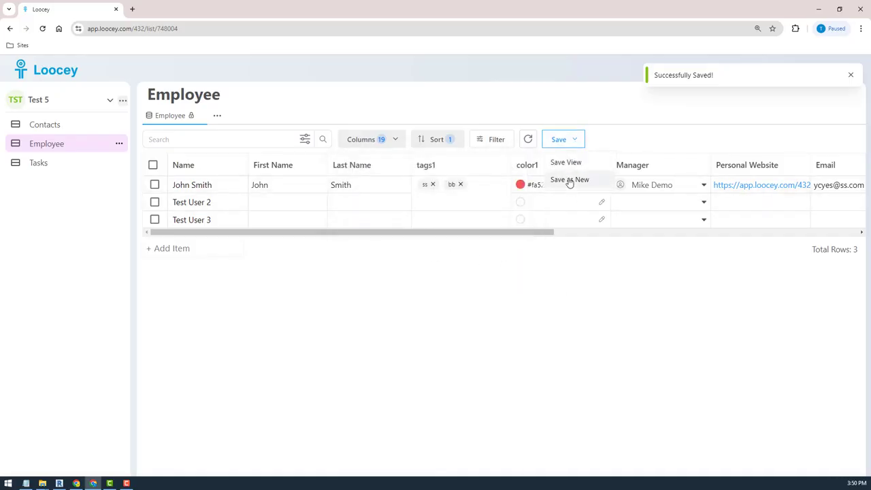
left_click(567, 185)
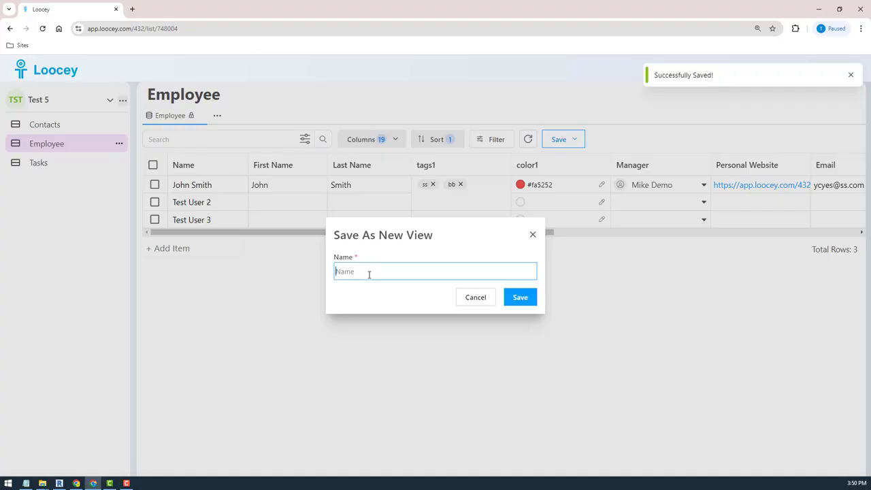
type("qu")
key("BackSpace")
key("BackSpace")
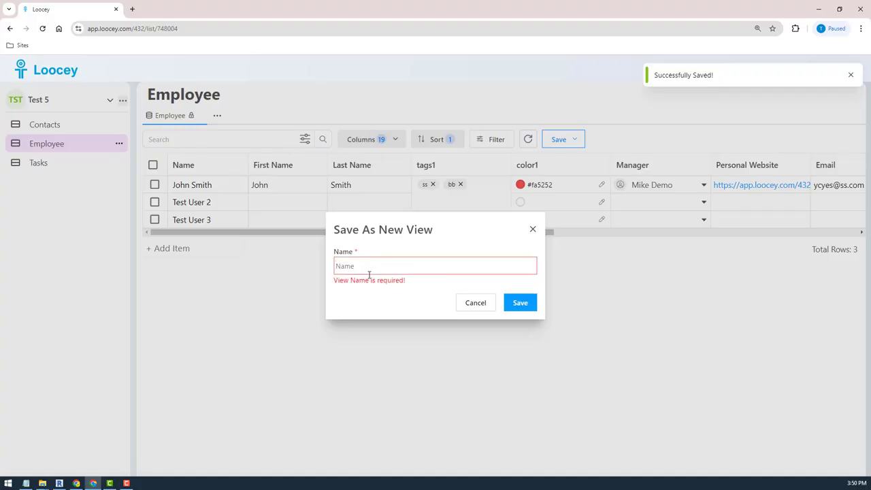
type("Quick View")
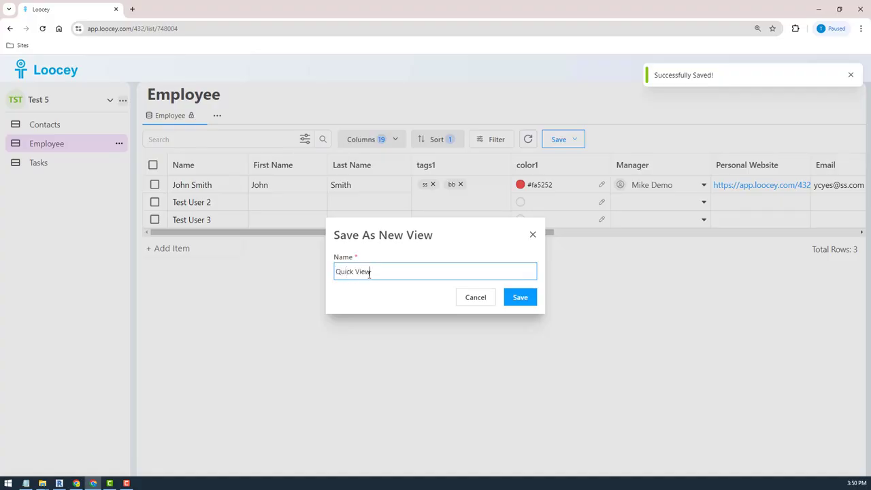
left_click(519, 297)
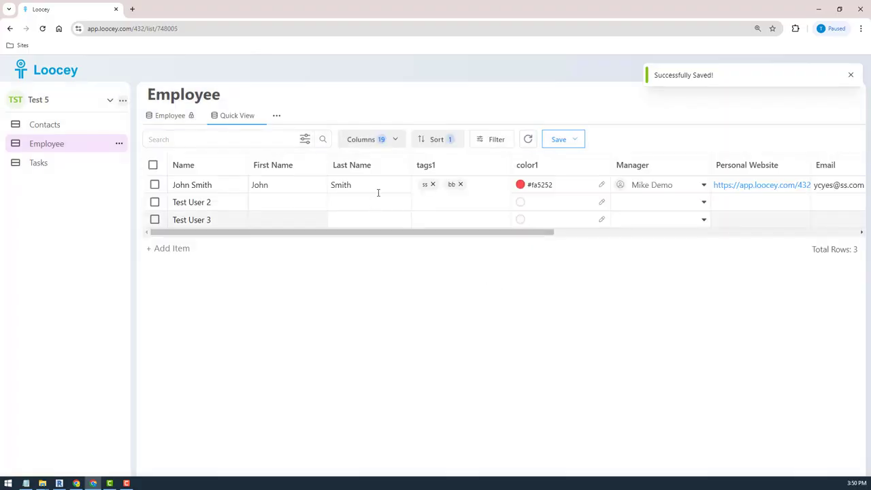
Step: Hide all optional columns in Quick View, showing only First Name and Last Name besides Name
left_click(395, 139)
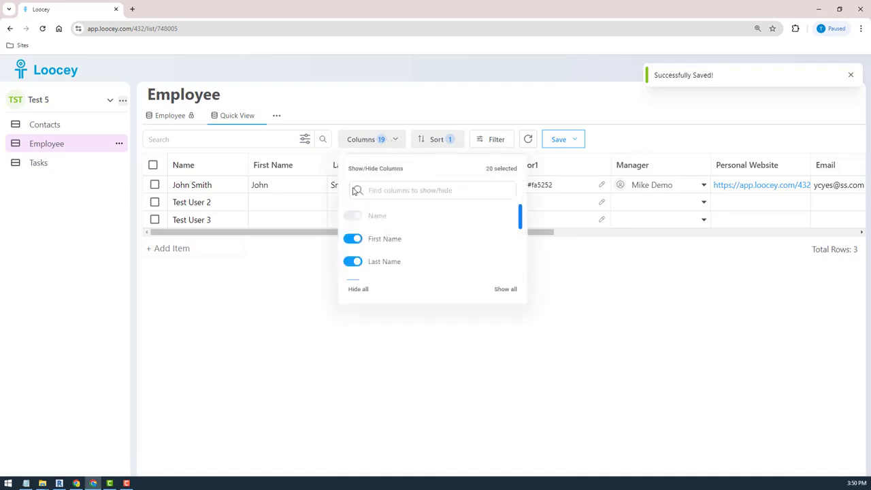
left_click(358, 288)
left_click(353, 239)
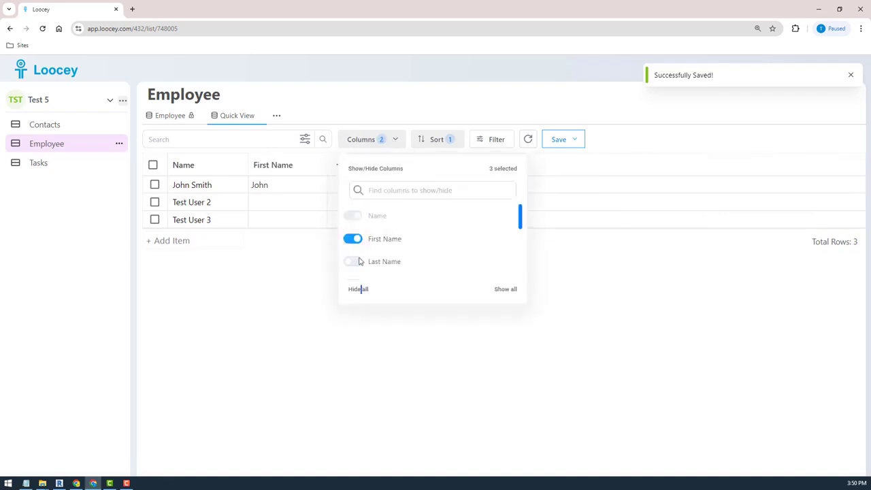
left_click(352, 262)
Step: Find the Email column by searching for ema, show it in Quick View and save the view
left_click_drag(522, 218, 520, 233)
scroll(482, 228, "down", 2)
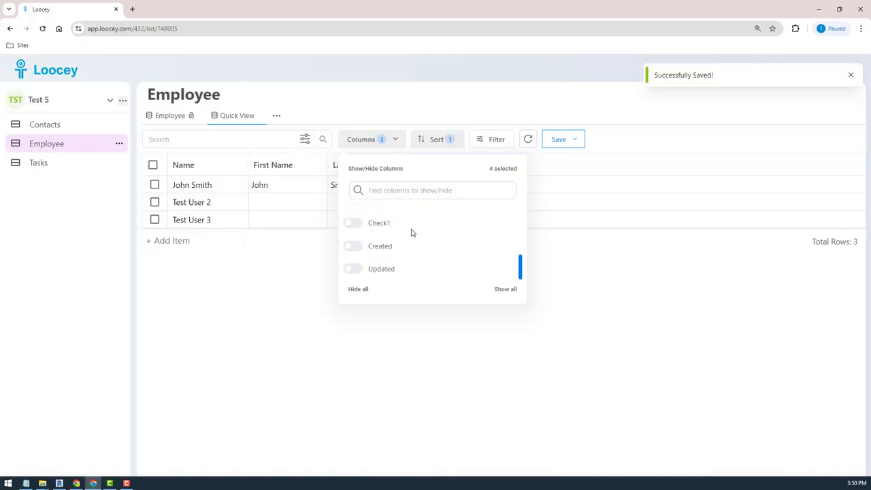
left_click(408, 191)
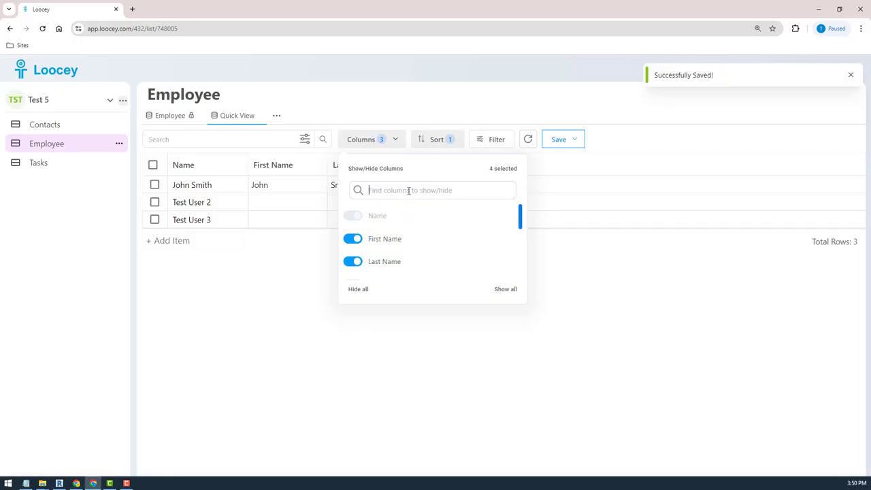
type("ema")
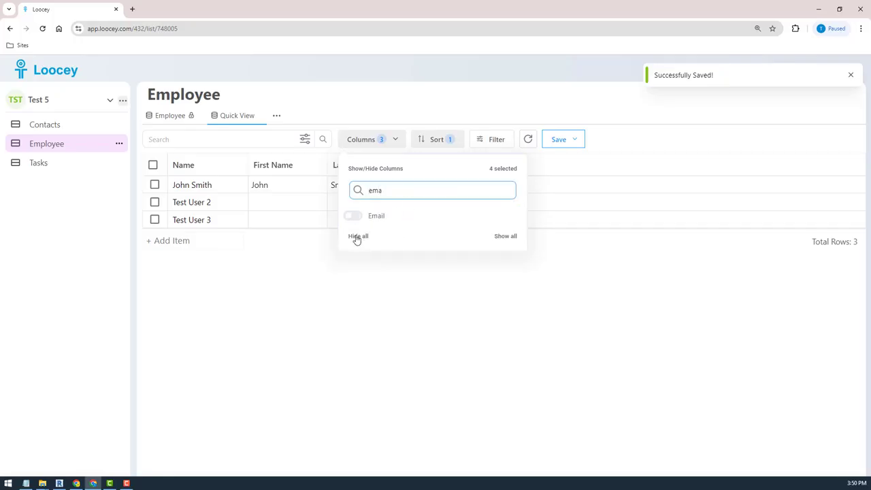
left_click(352, 217)
left_click(491, 324)
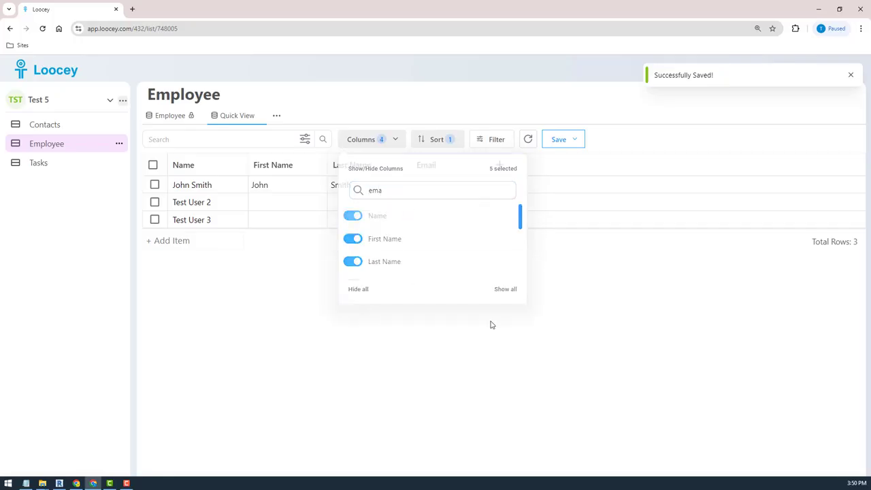
left_click(575, 141)
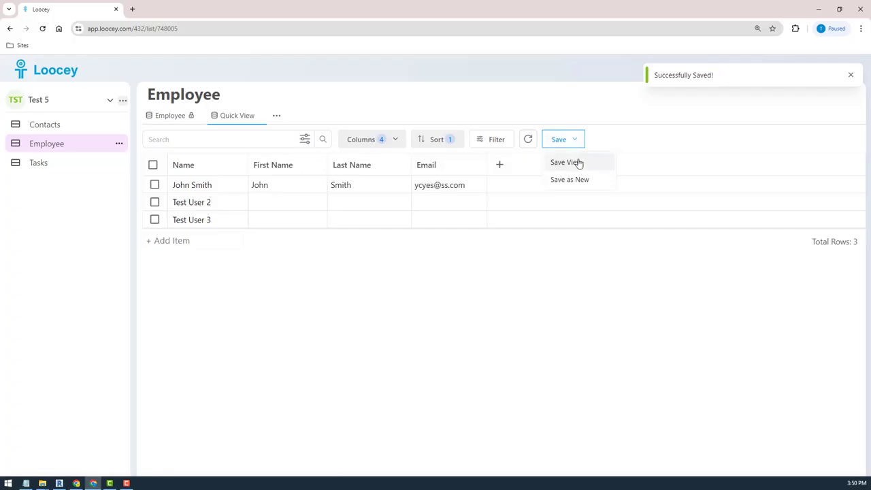
left_click(576, 161)
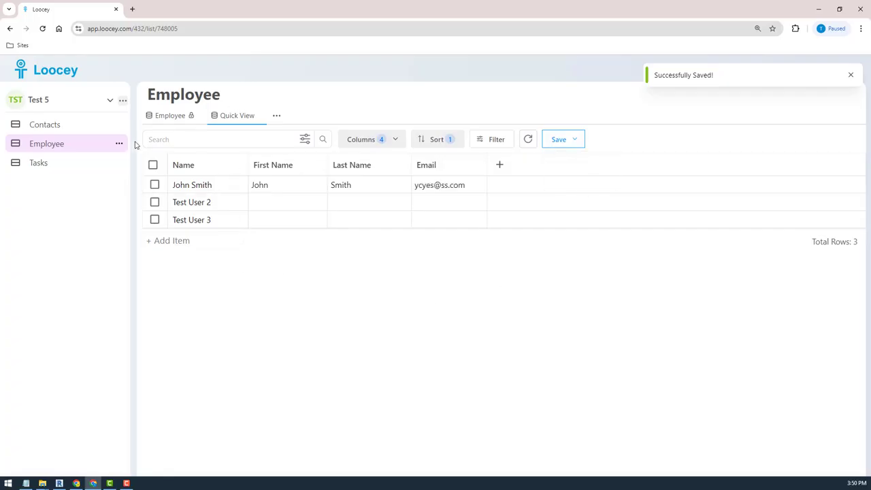
Step: Switch to the Employee view and back to Quick View, and reorder the views so Quick View comes before Employee
left_click(168, 117)
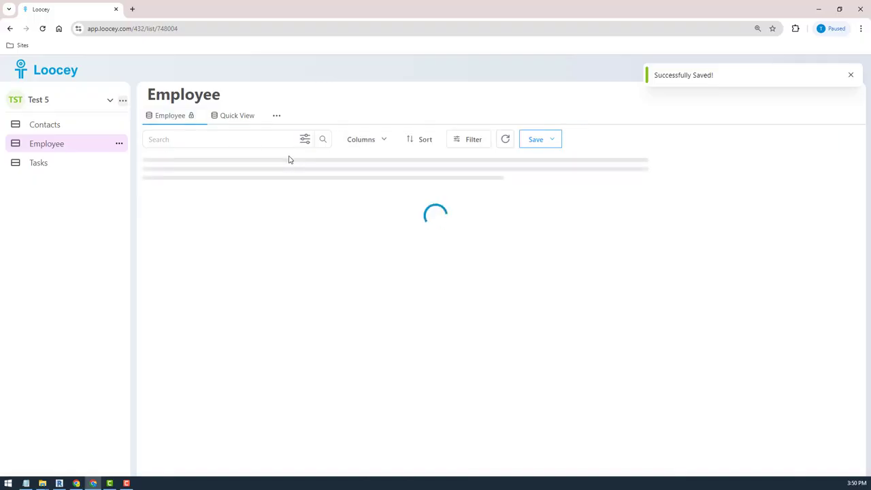
left_click(231, 115)
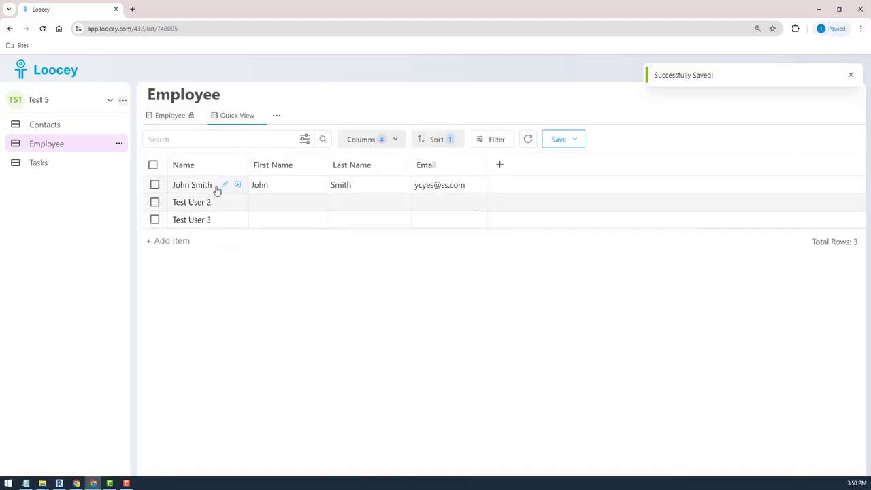
left_click_drag(232, 121, 161, 116)
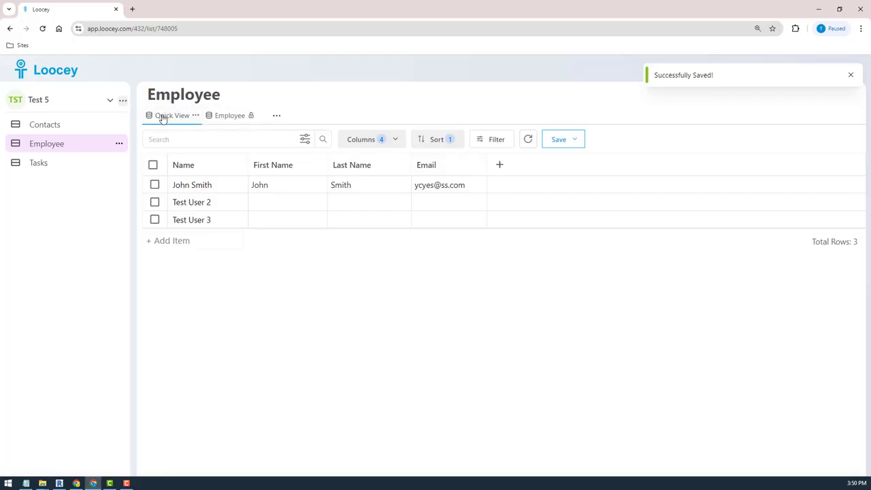
Step: Unpin Quick View from the Employee list's pinned views and save, keeping only the Employee view pinned
left_click(277, 115)
left_click(283, 157)
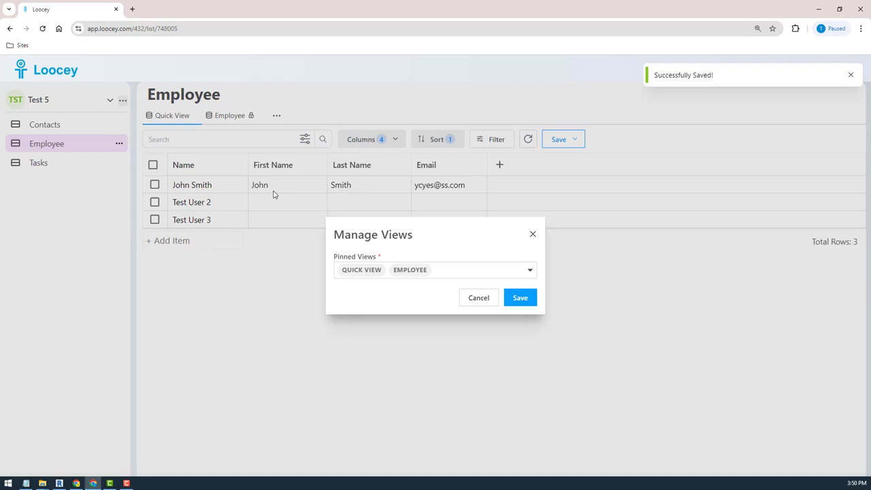
left_click(470, 277)
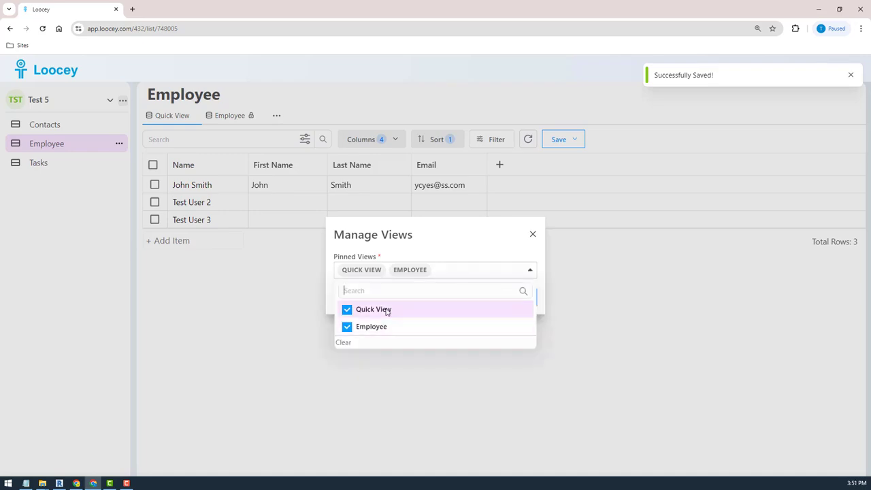
left_click(386, 310)
left_click(467, 249)
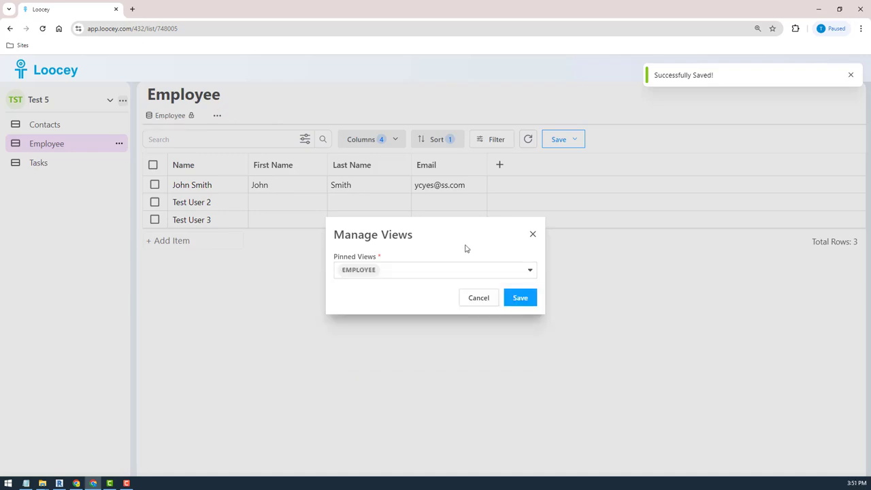
left_click(520, 300)
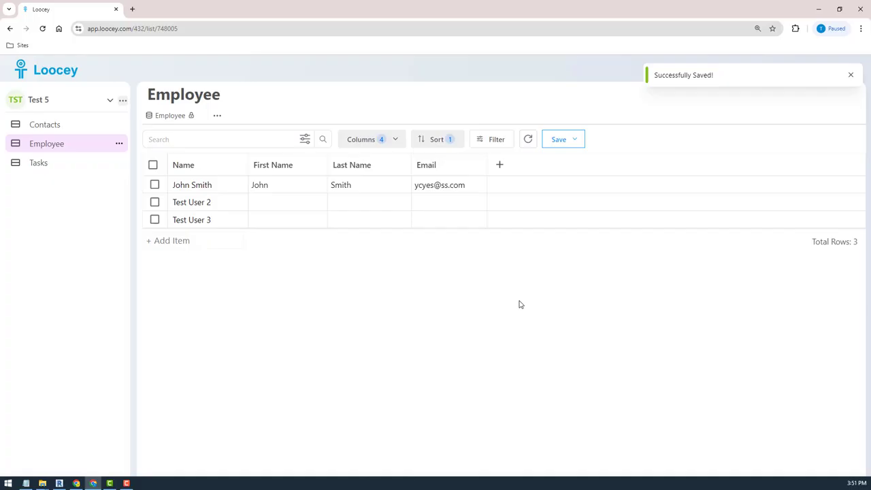
Step: Pin Quick View again among the Employee list's pinned views and close the view management dialog
left_click(217, 117)
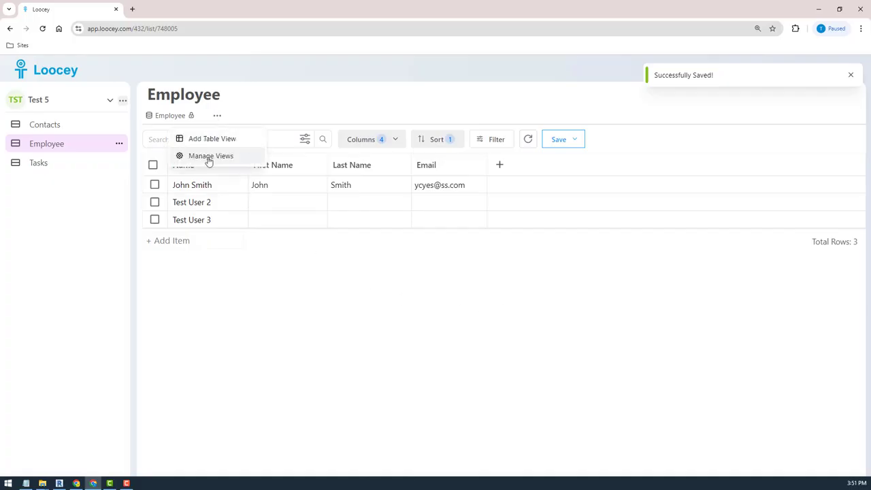
left_click(209, 156)
left_click(414, 272)
left_click(391, 310)
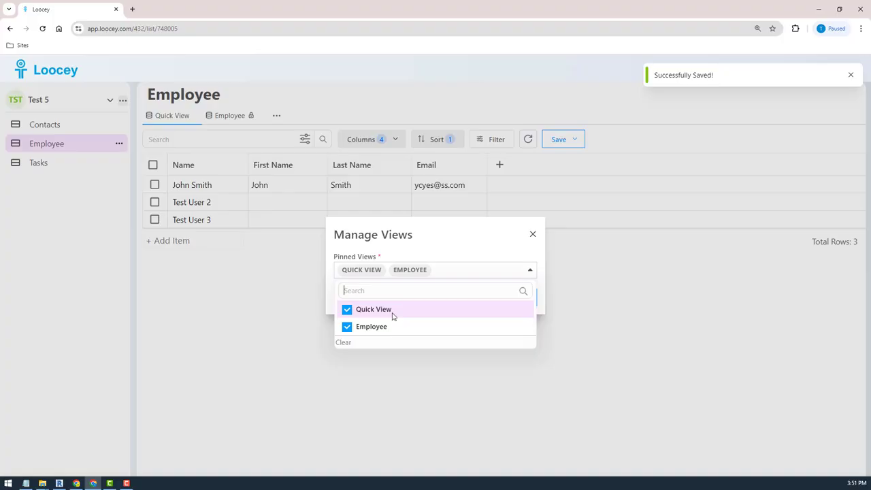
left_click(496, 253)
left_click(424, 334)
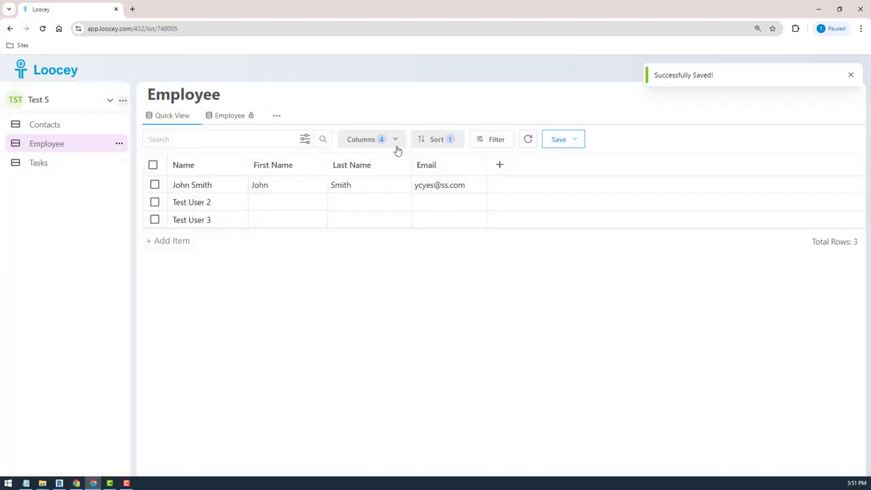
Step: Filter Quick View to rows where First Name contains Test and apply the filter
left_click(492, 140)
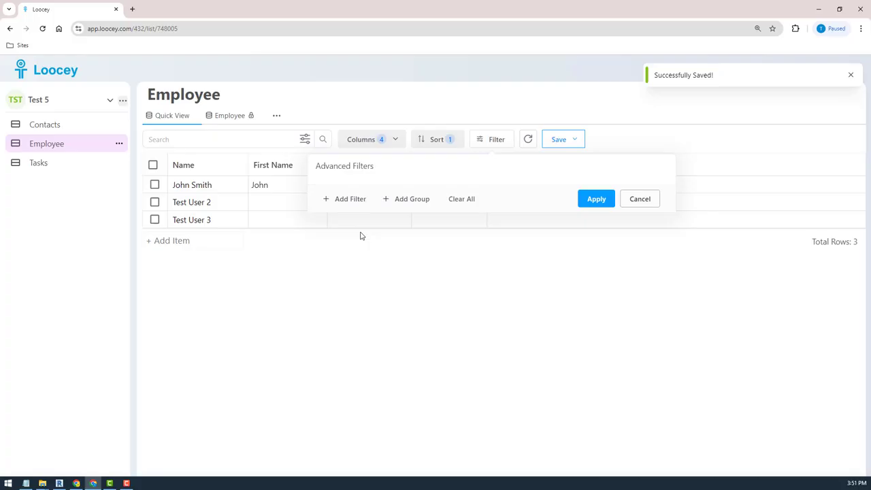
left_click(351, 199)
left_click(399, 189)
left_click(407, 229)
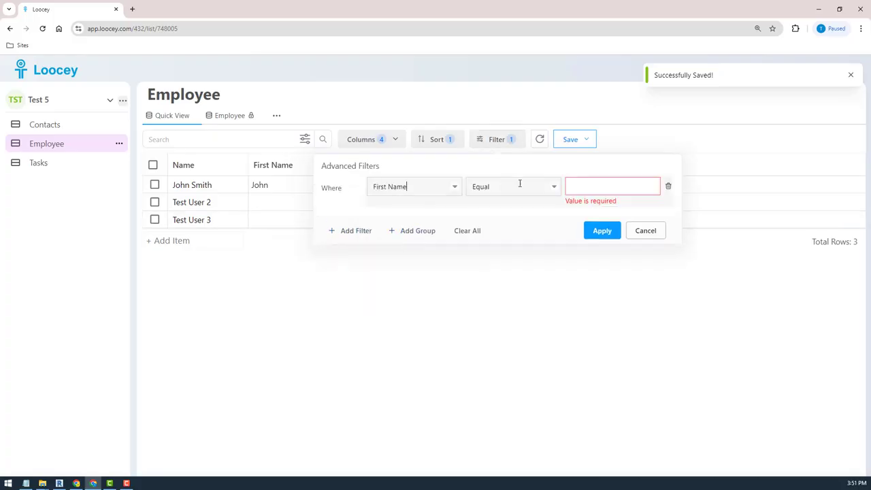
left_click(491, 187)
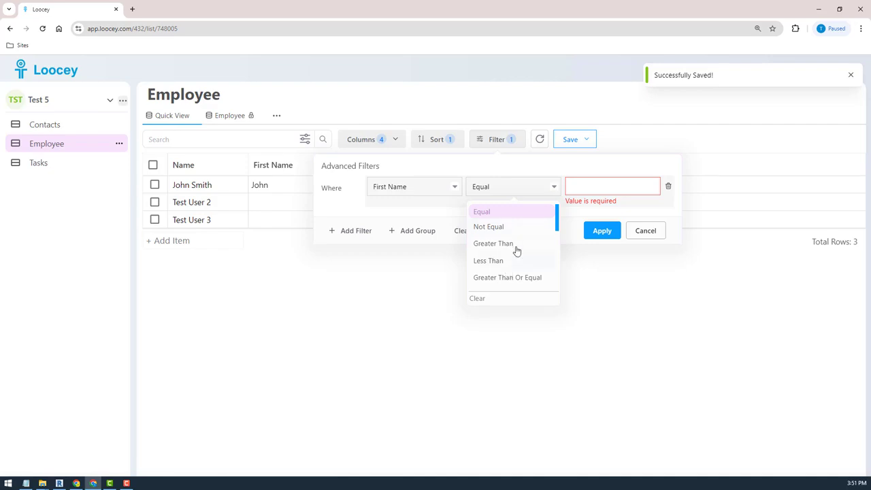
key("ctrl+a")
type("con")
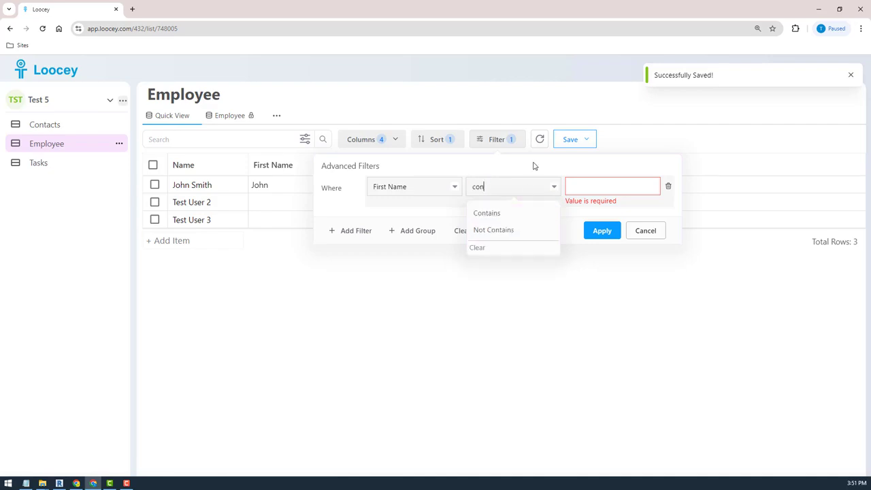
type("t")
left_click(524, 213)
left_click(587, 193)
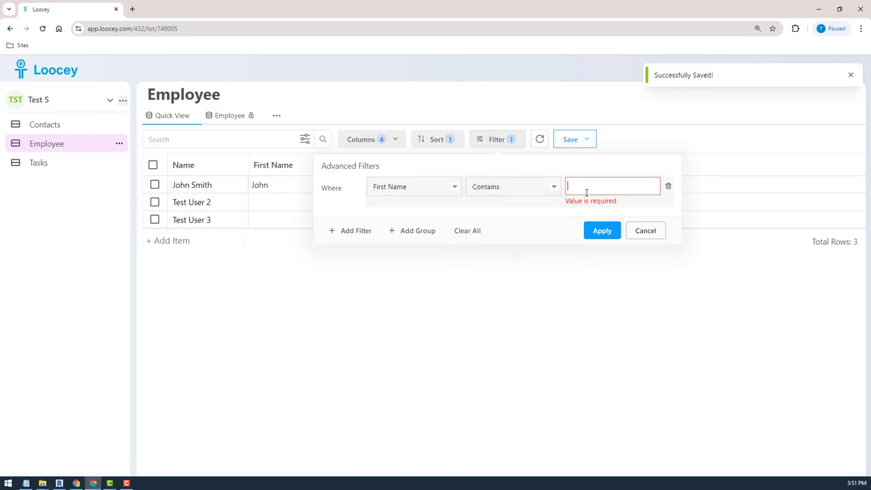
type("Test")
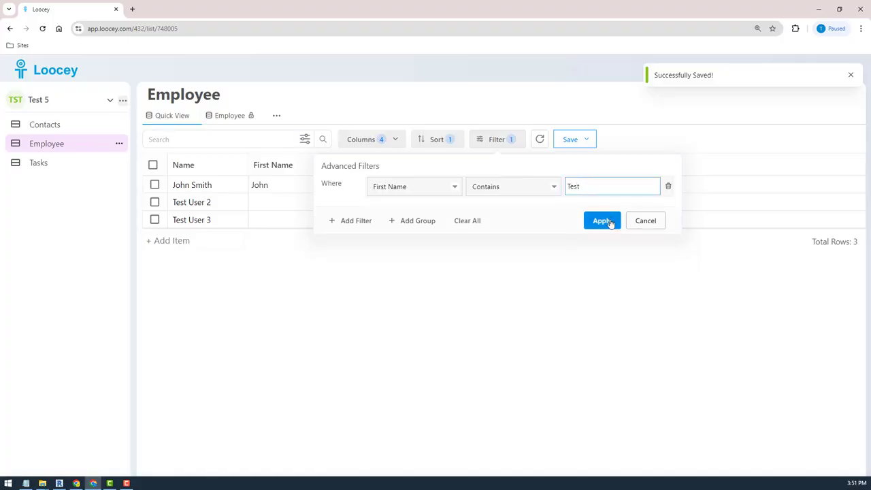
left_click(602, 221)
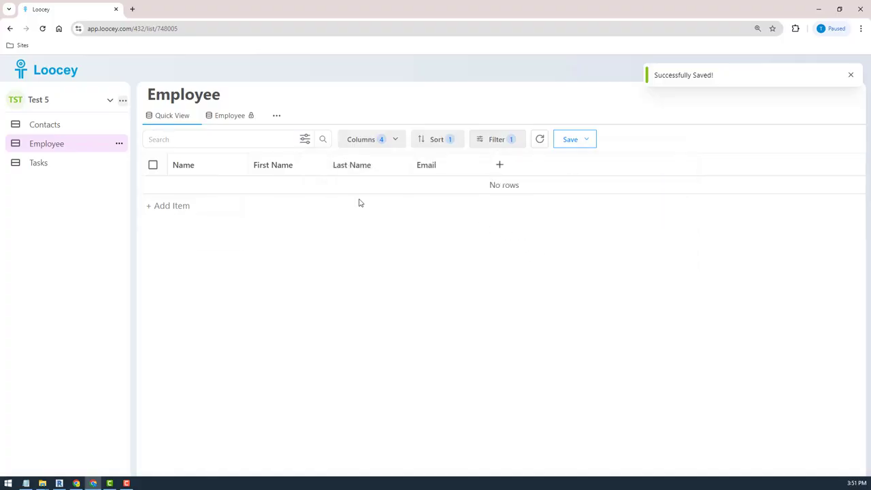
Step: Change the filter's column to Name, apply it and save Quick View
left_click(490, 140)
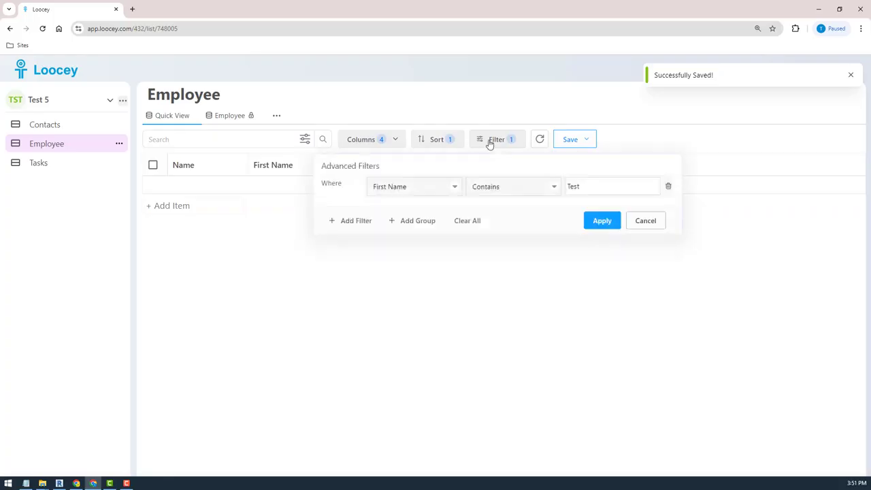
left_click(429, 185)
left_click(420, 212)
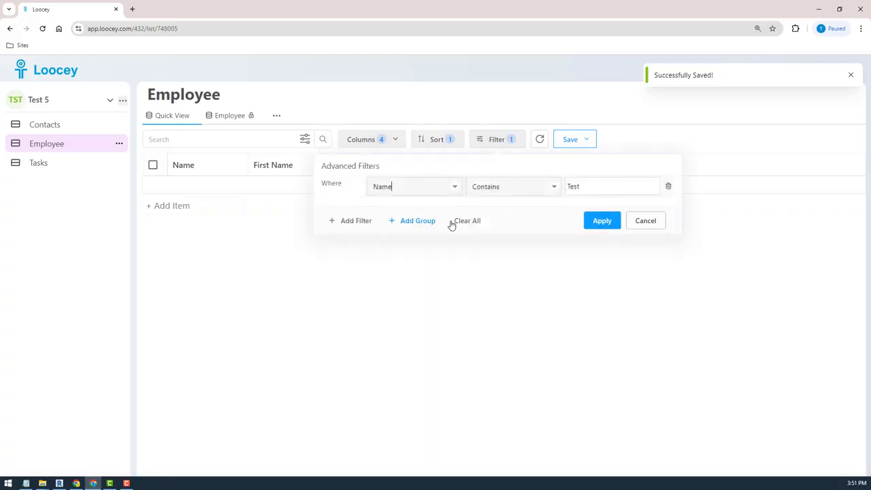
left_click(602, 224)
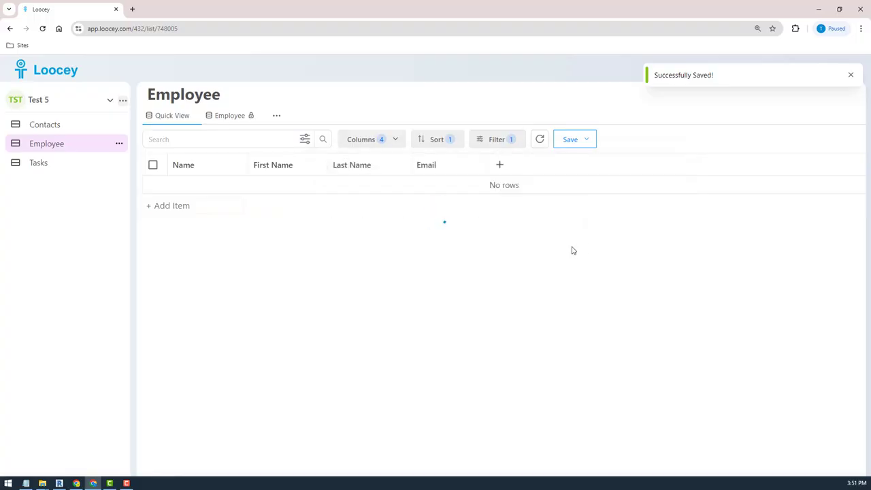
left_click(583, 143)
left_click(577, 168)
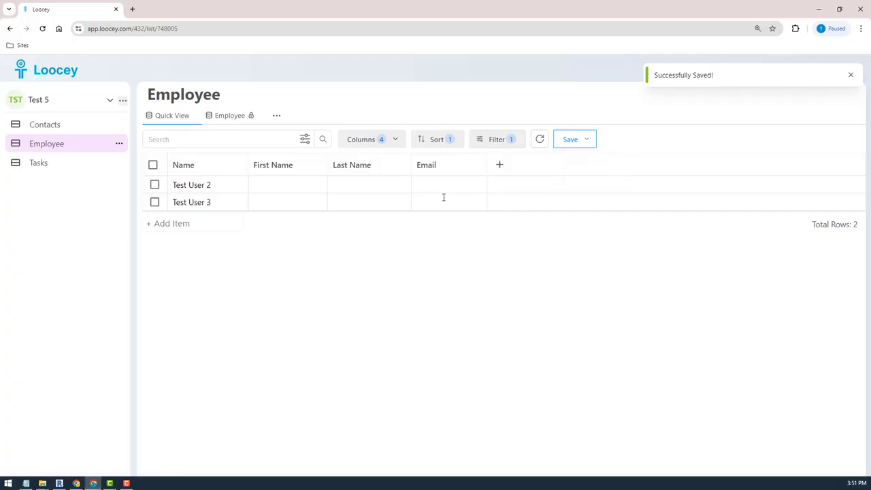
Step: Try adding an AND filter group with two conditions under the Name filter, browse the operators and cancel the changes
left_click(499, 143)
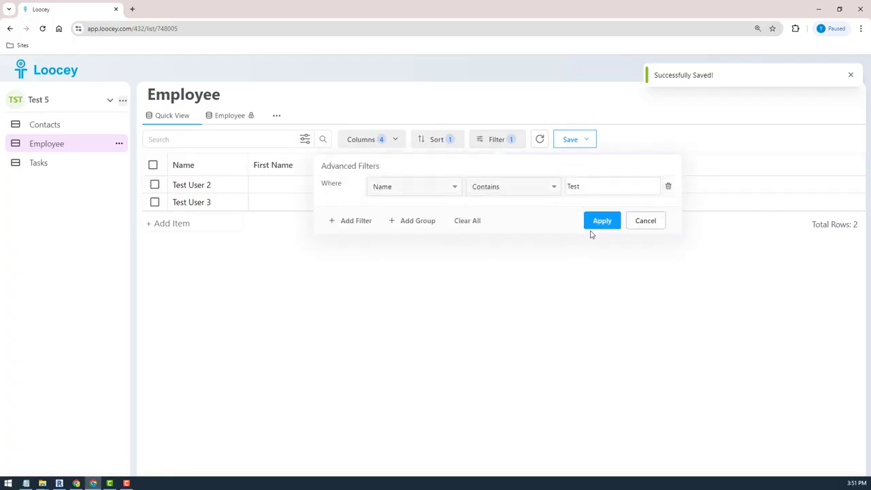
left_click(411, 222)
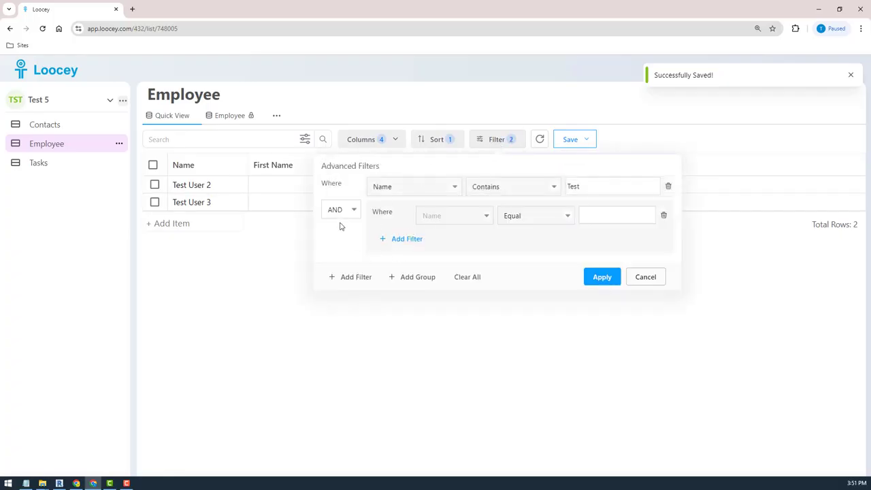
left_click(413, 240)
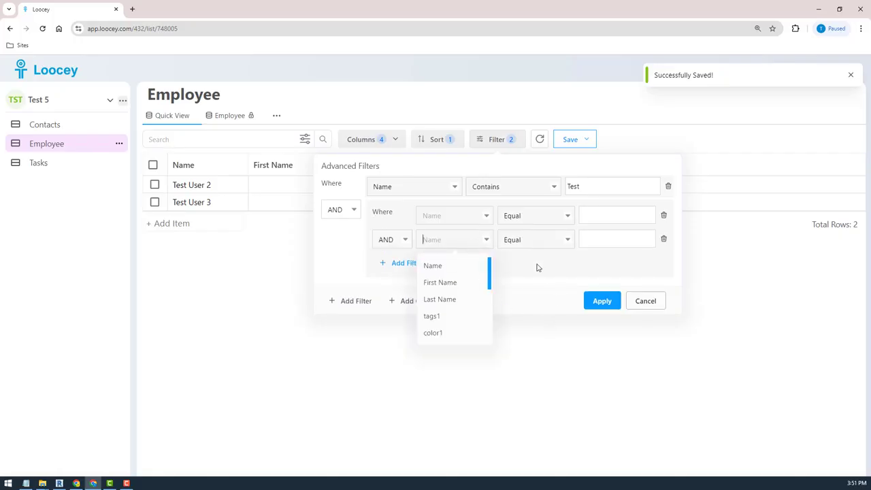
left_click(539, 240)
scroll(572, 278, "down", 4)
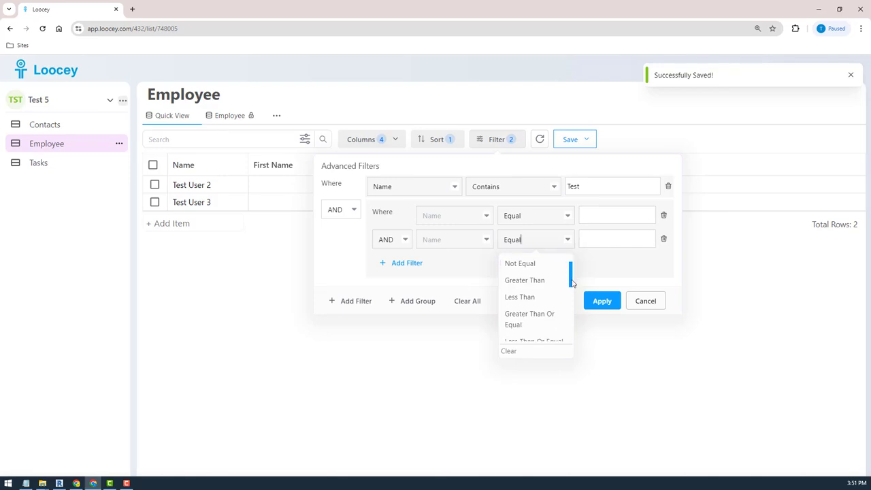
scroll(578, 272, "up", 4)
left_click(579, 267)
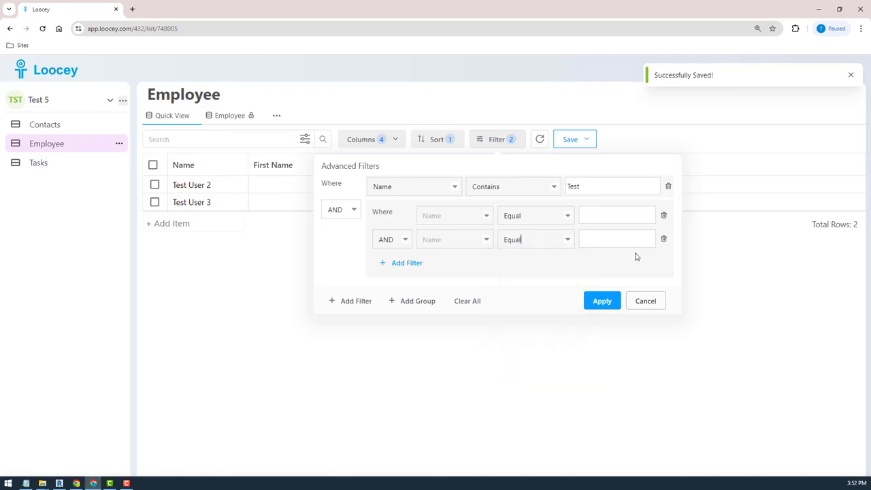
left_click(645, 301)
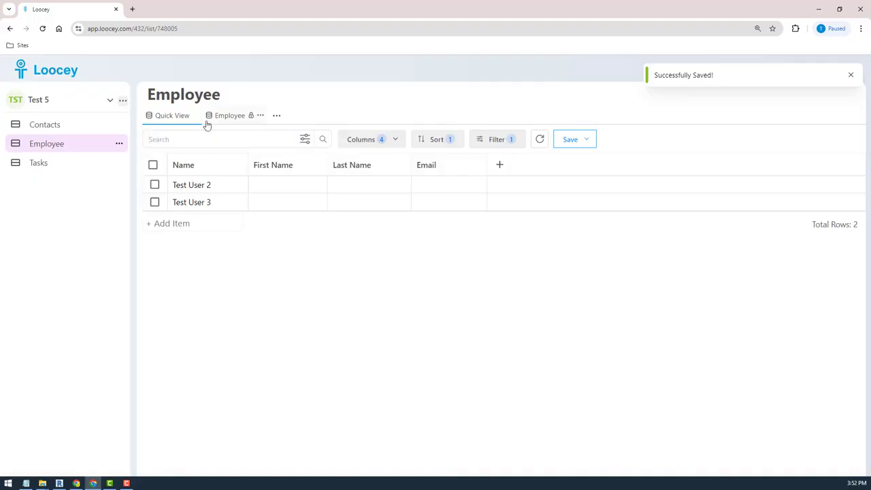
Step: Review which columns the Employee list search covers and close the column chooser
left_click(305, 139)
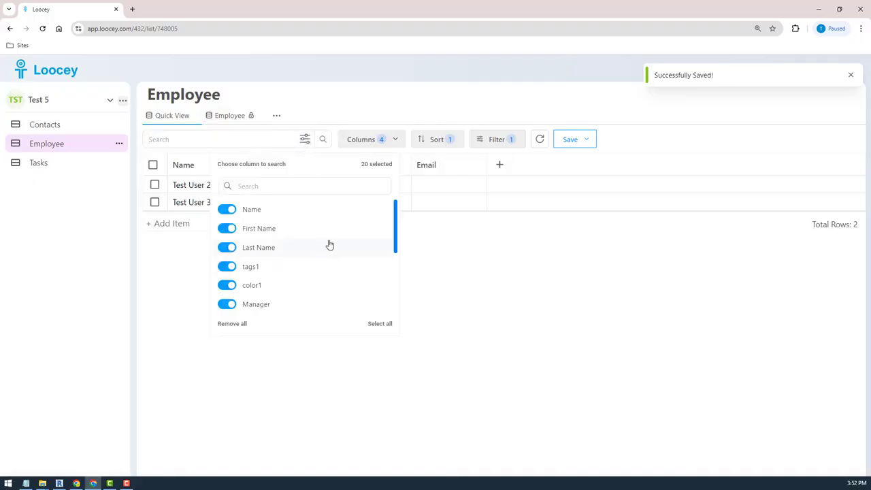
scroll(327, 245, "down", 5)
scroll(297, 255, "up", 5)
left_click(462, 336)
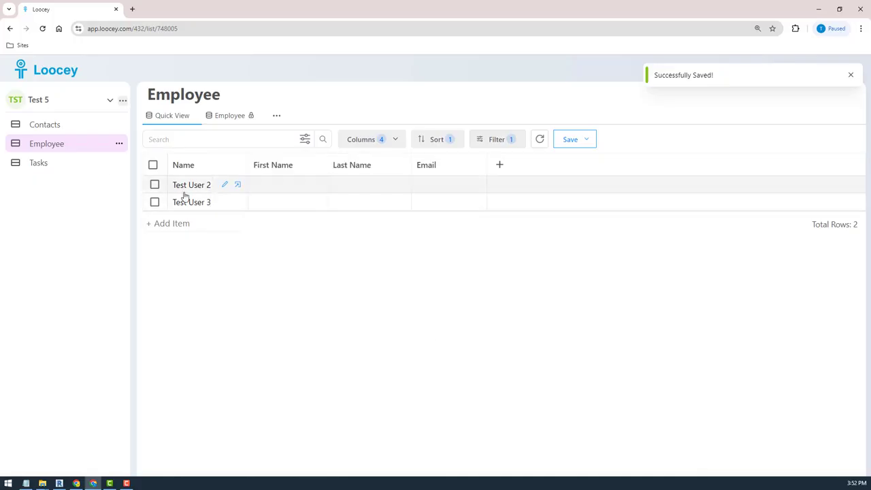
Step: Create a new list named Job Roles in the Root folder of the Test 5 workspace
left_click(120, 144)
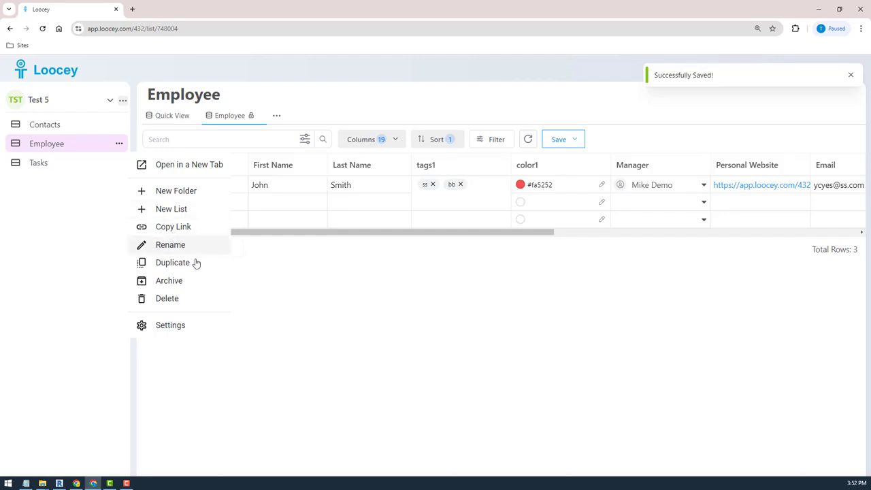
left_click(173, 210)
left_click(434, 282)
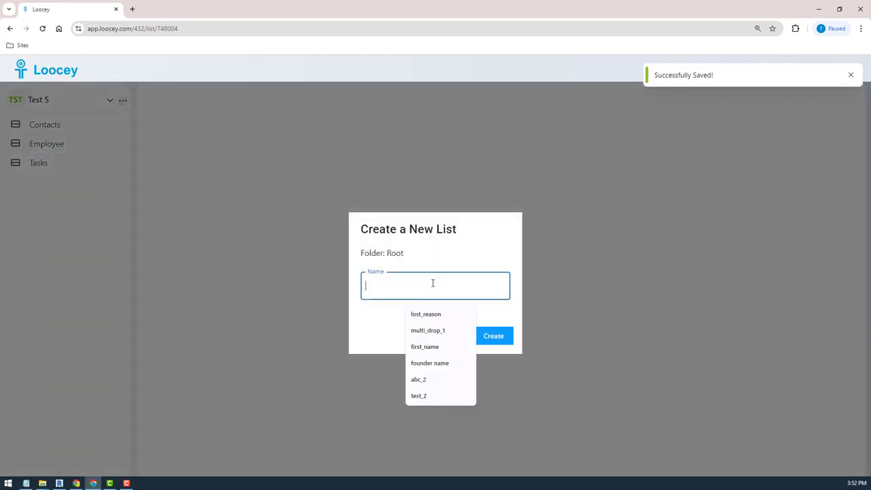
type("Job R")
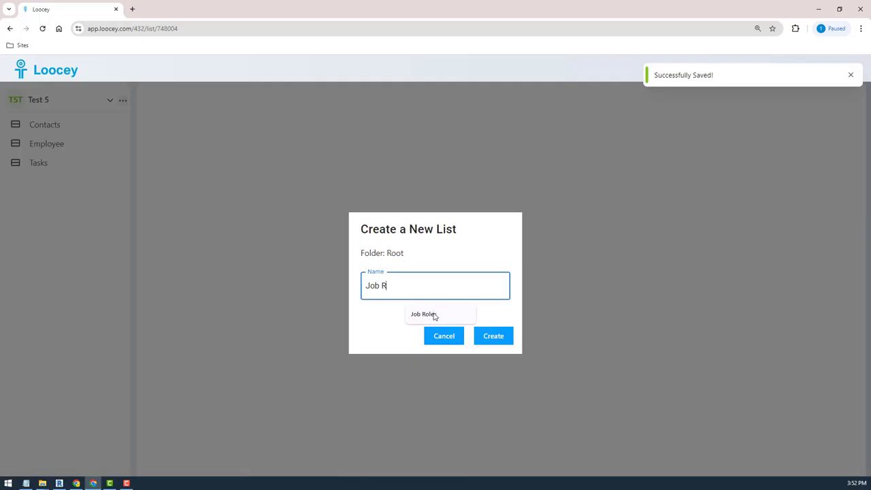
left_click(433, 313)
left_click(507, 336)
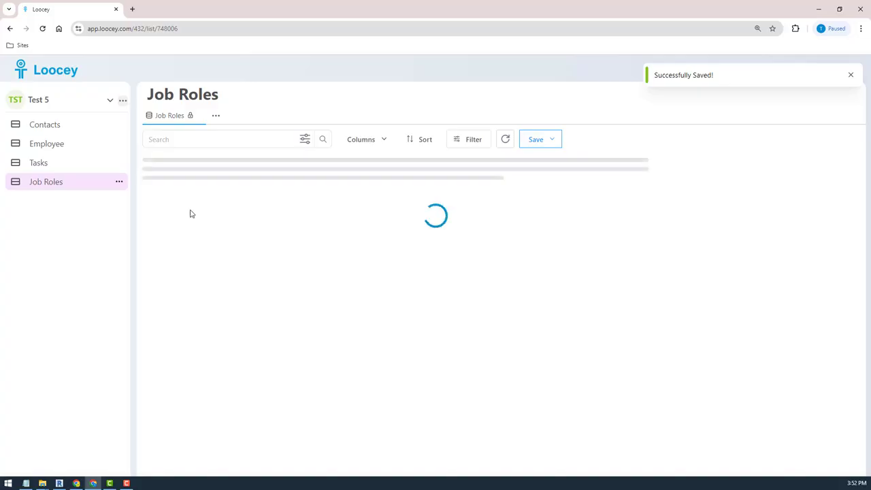
Step: Rename the three default Job Roles items, in order, as Software Engineer, Admin Assist. and Office Manger
left_click(244, 185)
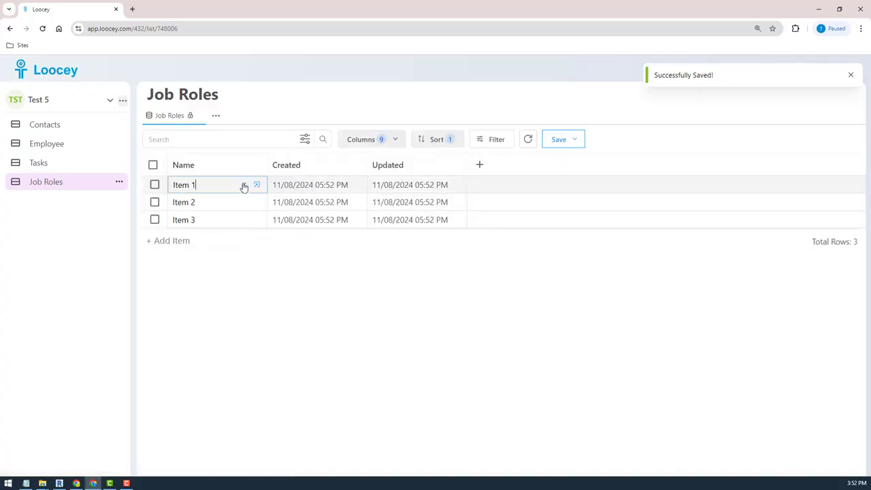
type("Software Engineer")
key("Return")
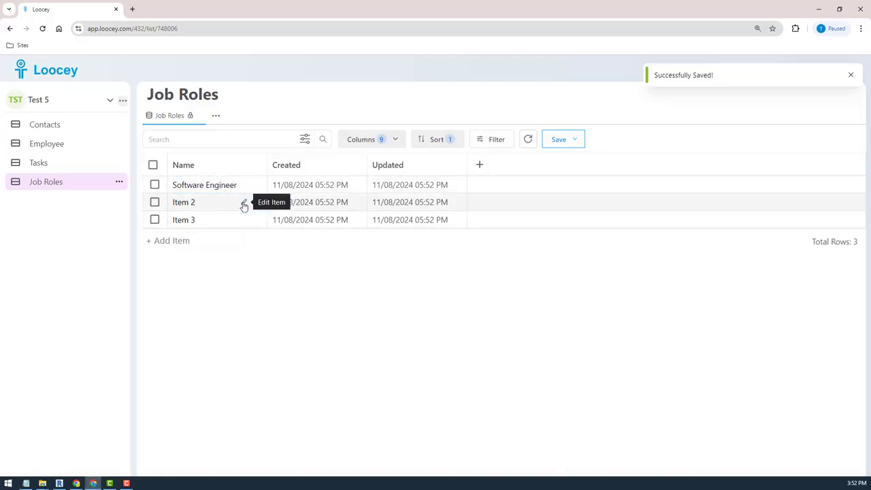
left_click(243, 202)
type("Admin Assist.")
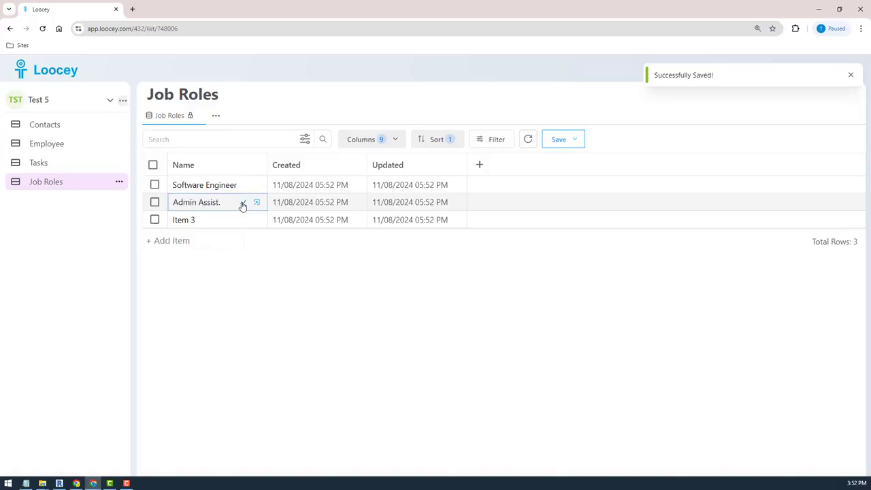
left_click(243, 203)
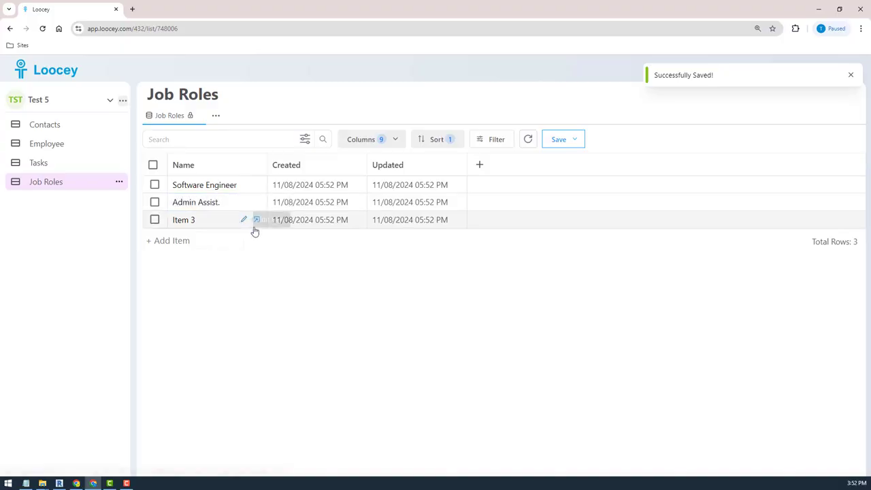
left_click(245, 221)
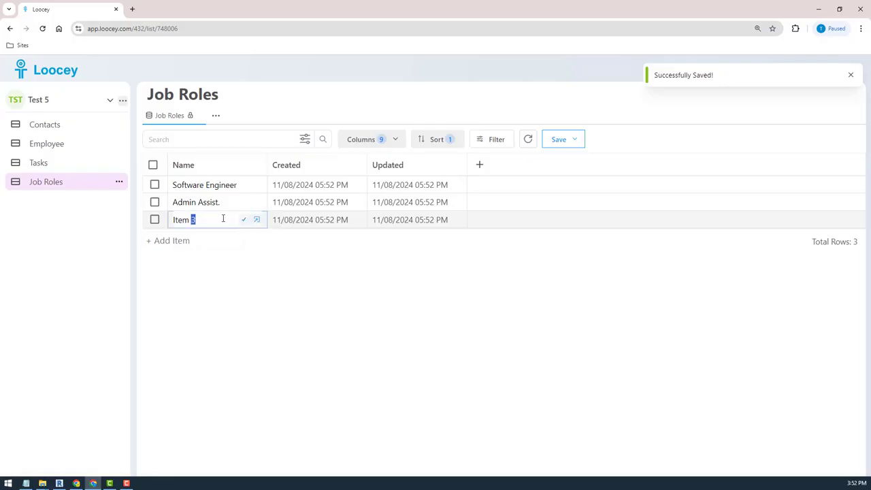
triple_click(222, 219)
type("Office Manger")
key("Return")
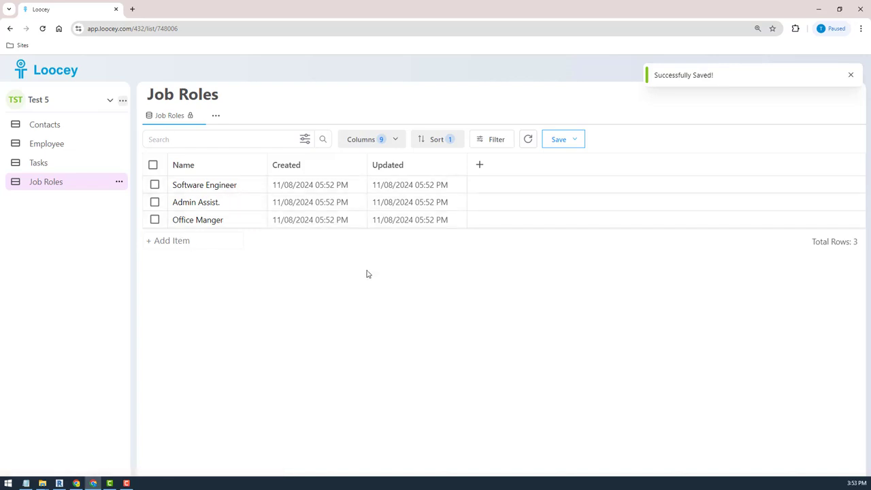
Step: In the Employee list, start a new column after Last Name with the display name Job Role
left_click(45, 145)
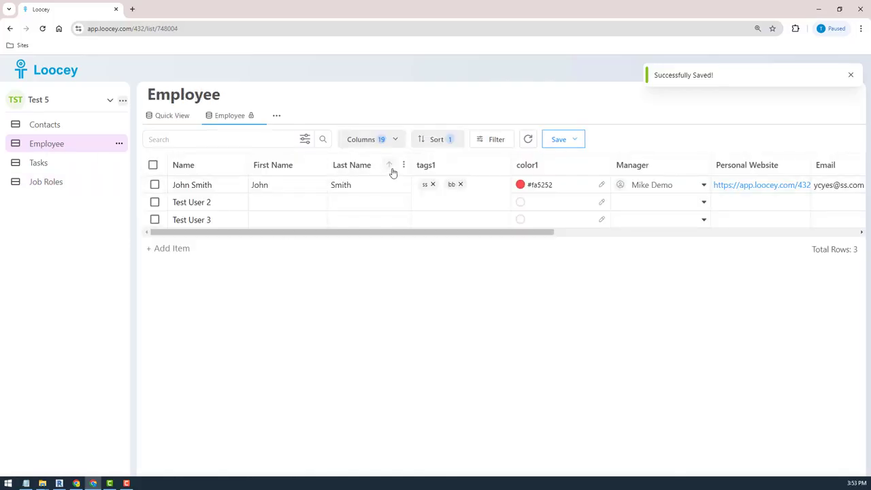
left_click(404, 167)
left_click(350, 227)
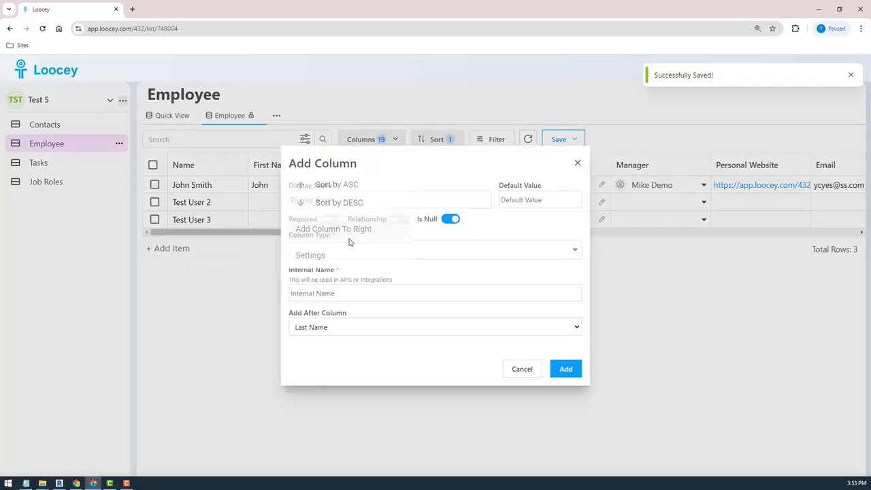
left_click(313, 197)
type("Jo")
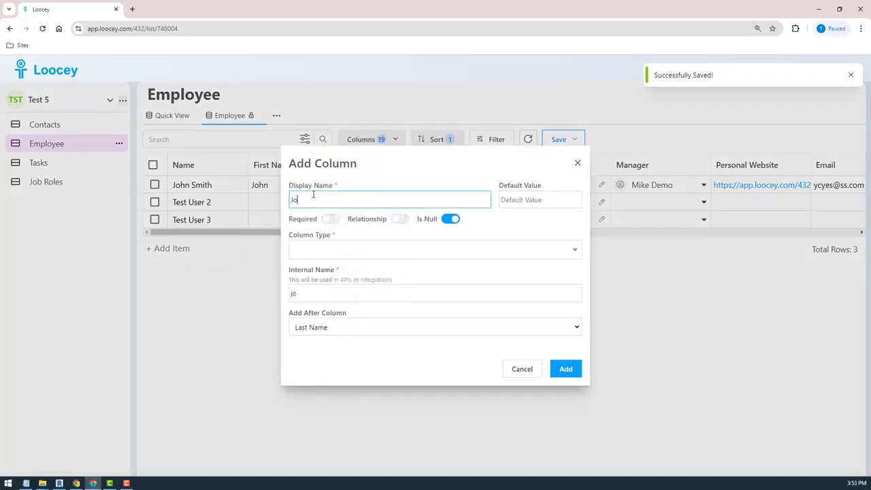
type("b Role")
Step: Make the new Job Role column a relationship column and set its column type to DropDown
left_click(328, 252)
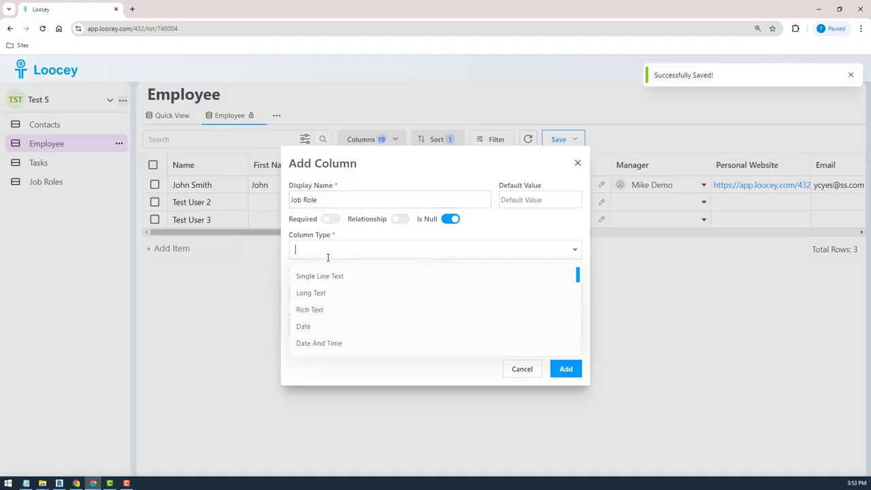
left_click(398, 219)
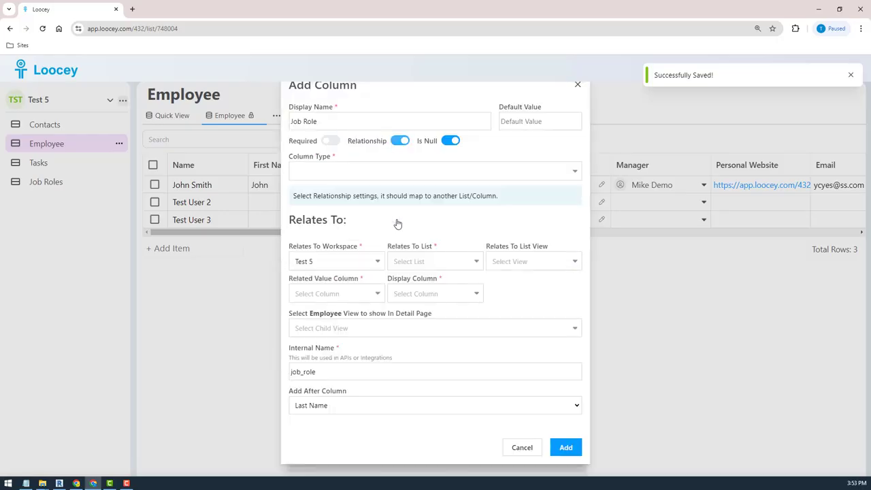
left_click(334, 172)
type("drop")
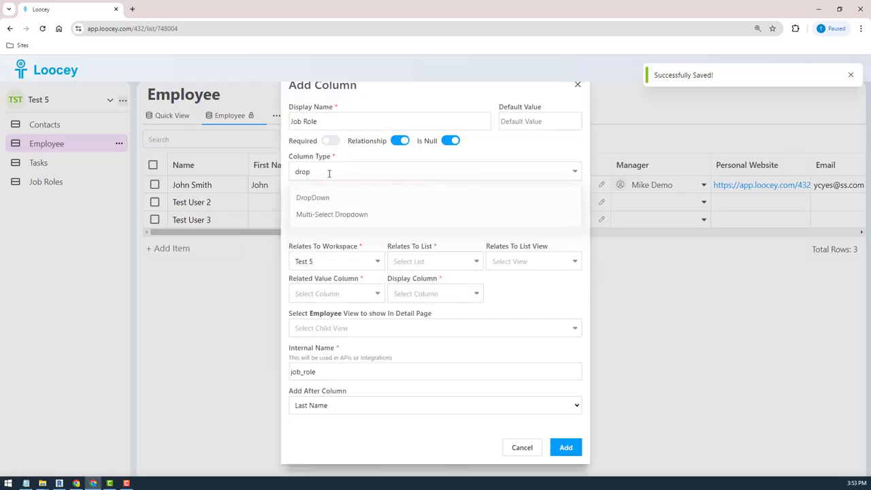
left_click(313, 198)
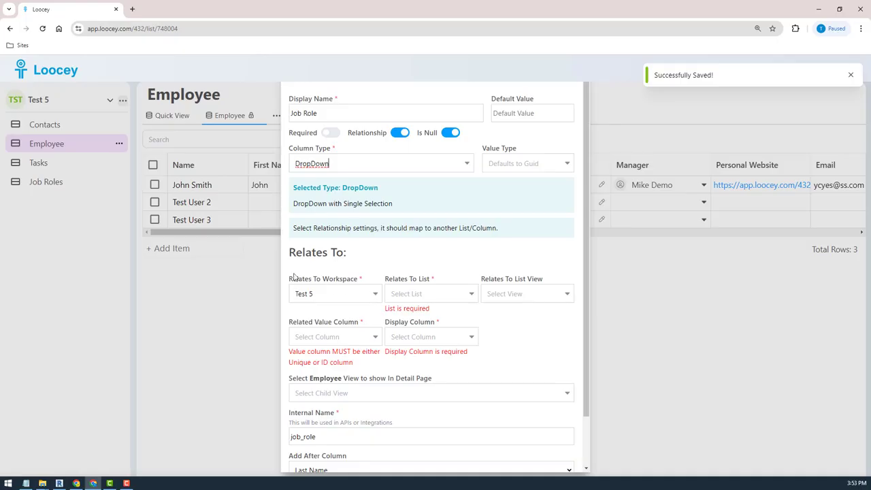
Step: Relate the column to the Job Roles list and Job Roles view, with ID as value column and Name as display column, and add it
left_click(429, 292)
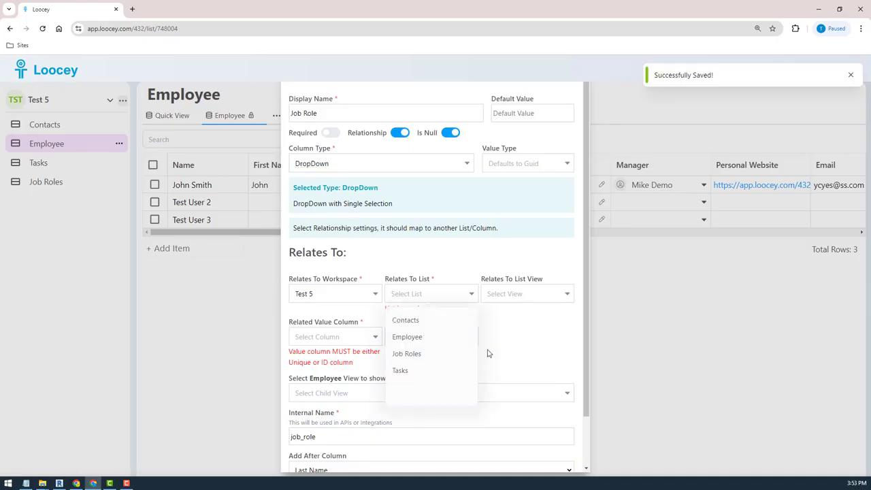
left_click(418, 355)
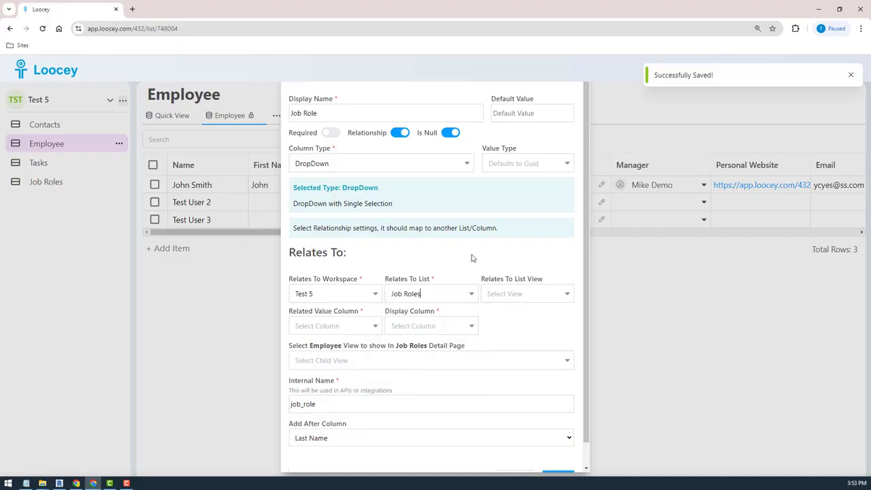
left_click(521, 296)
left_click(513, 324)
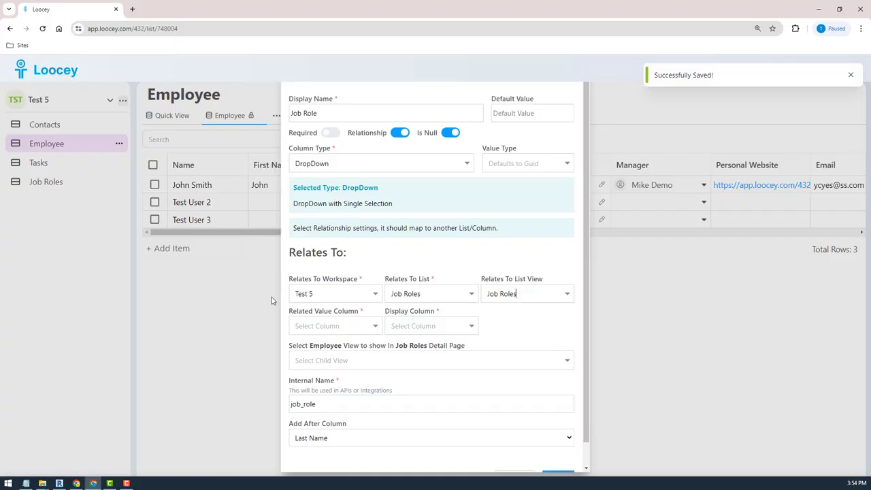
left_click(341, 326)
left_click(334, 352)
left_click(423, 326)
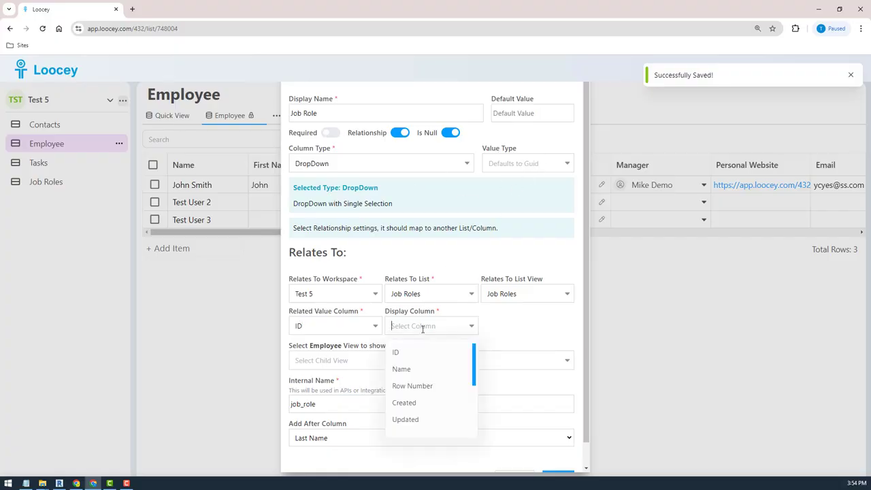
left_click(417, 366)
scroll(542, 381, "down", 2)
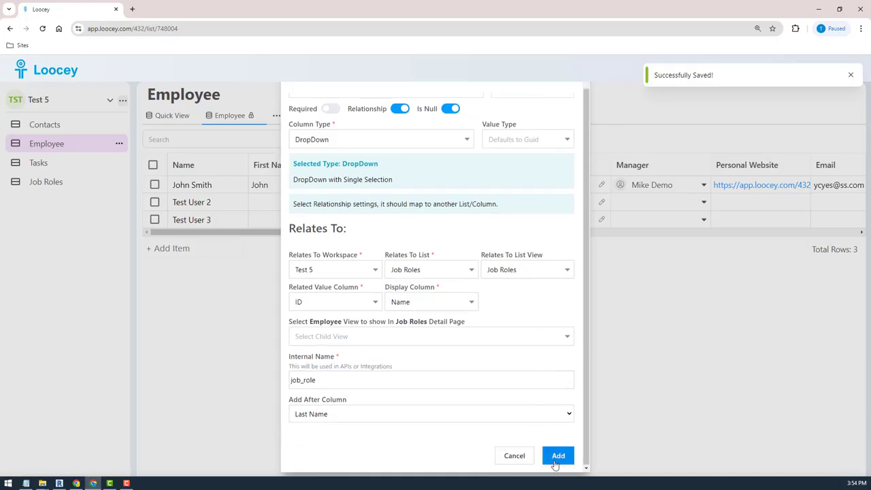
left_click(555, 461)
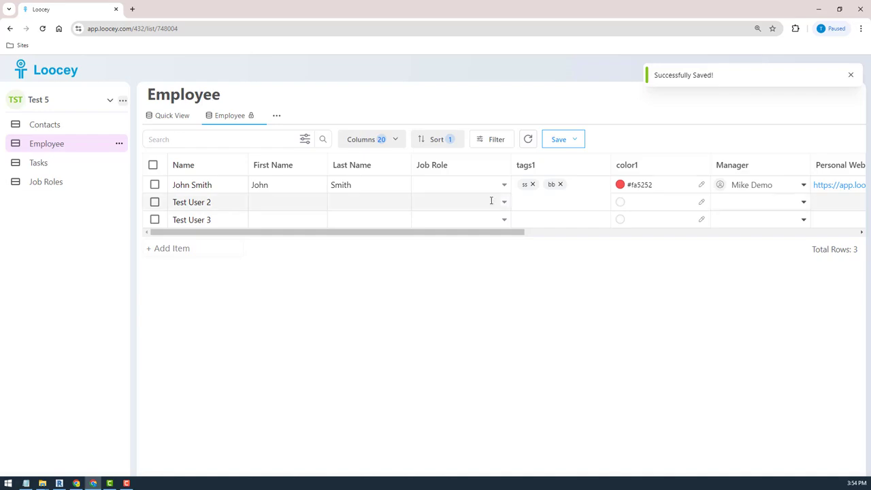
Step: Set the Job Role of the first employee to Admin Assist. and of Test User 2 to Office Manger
left_click(486, 182)
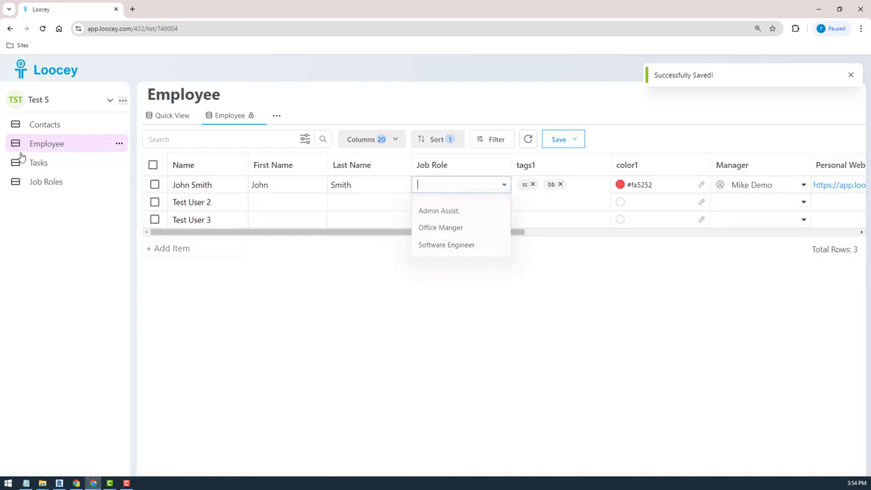
left_click(457, 211)
left_click(442, 201)
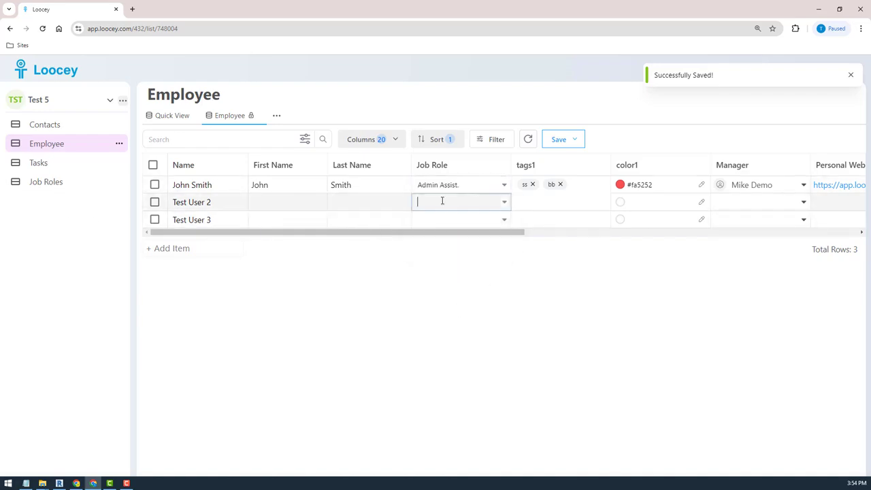
left_click(437, 247)
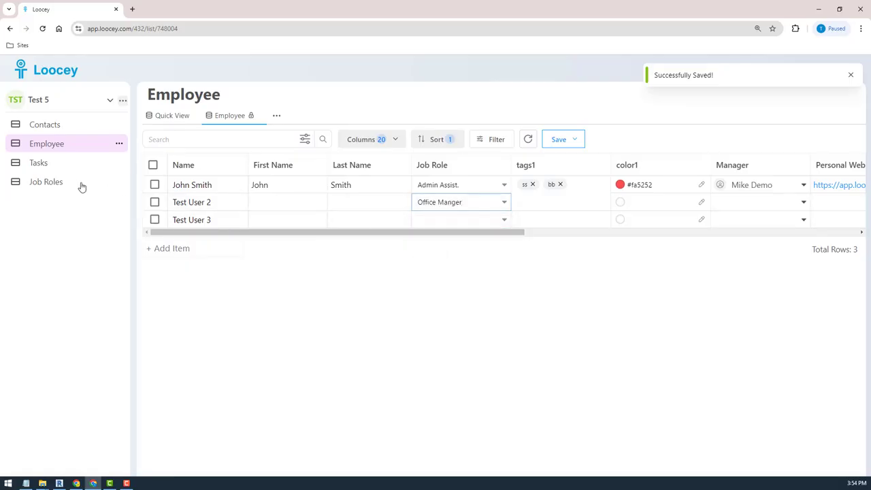
left_click(380, 288)
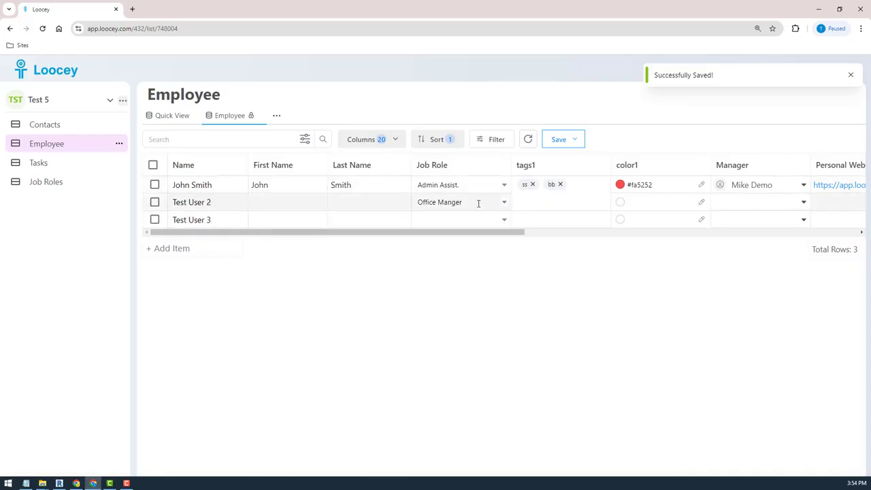
Step: View the detail page of the Software Engineer job role and return to the Employee list
left_click(52, 182)
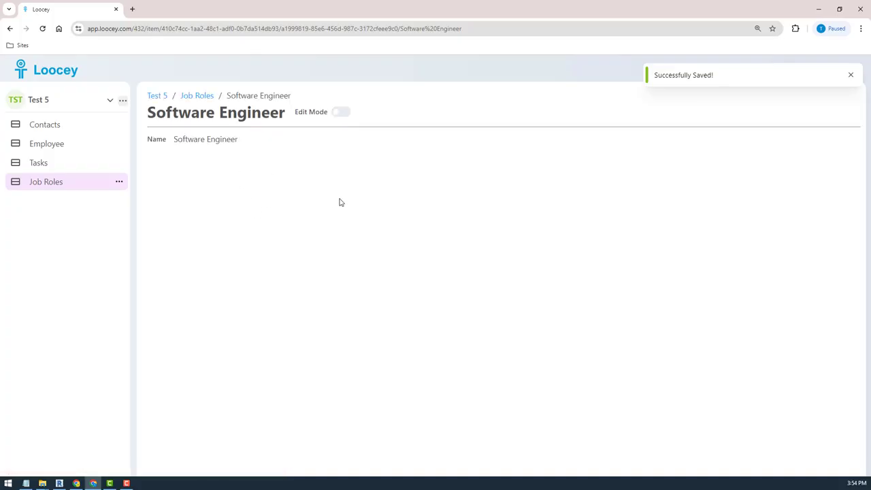
left_click(45, 144)
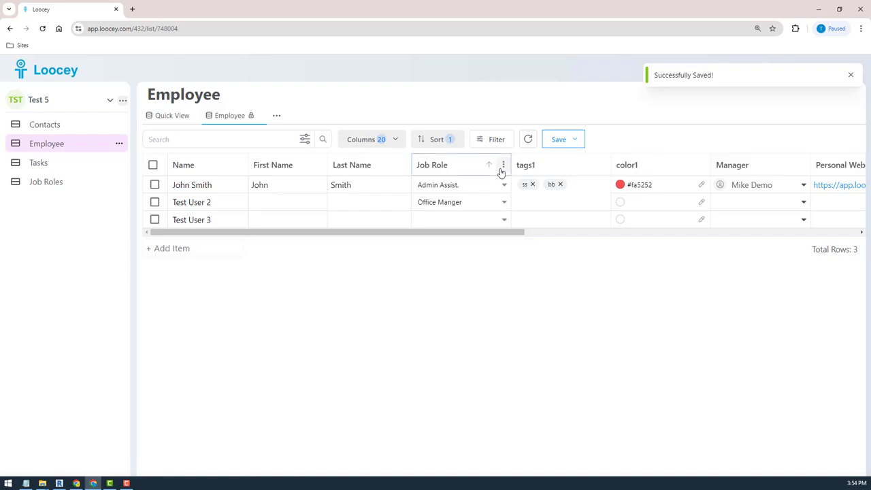
left_click(503, 166)
left_click(432, 255)
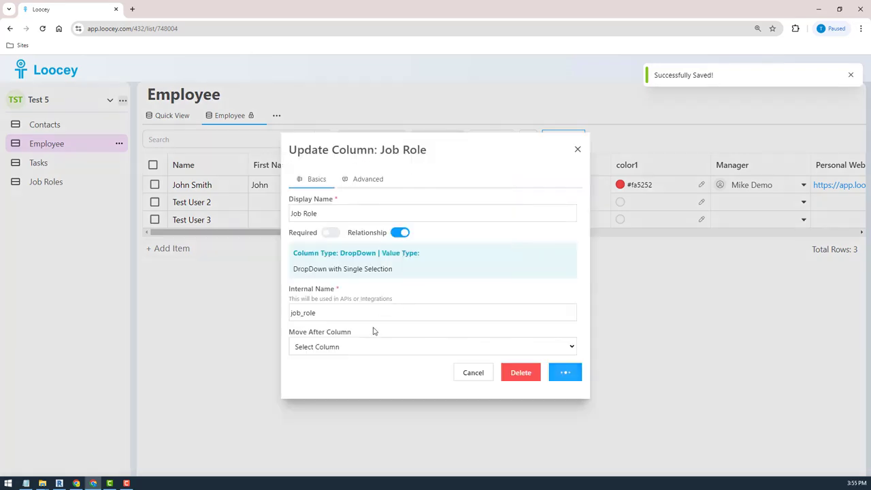
left_click(365, 181)
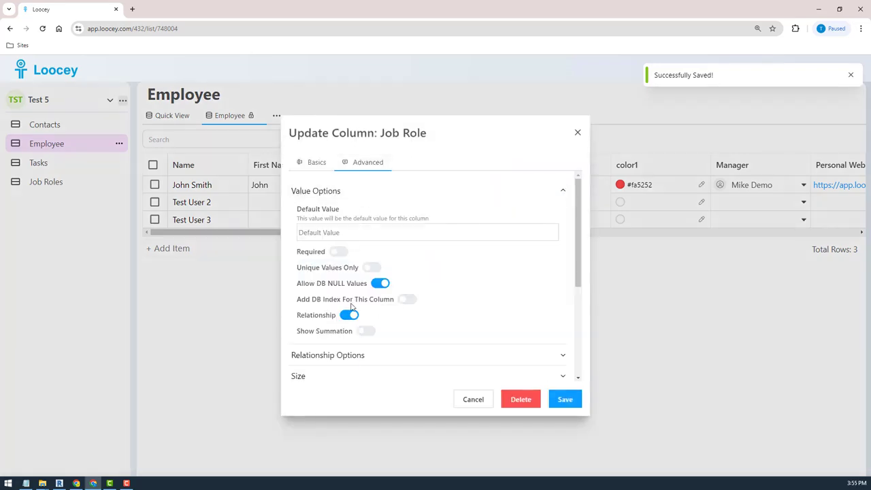
left_click(352, 355)
left_click_drag(578, 225, 577, 309)
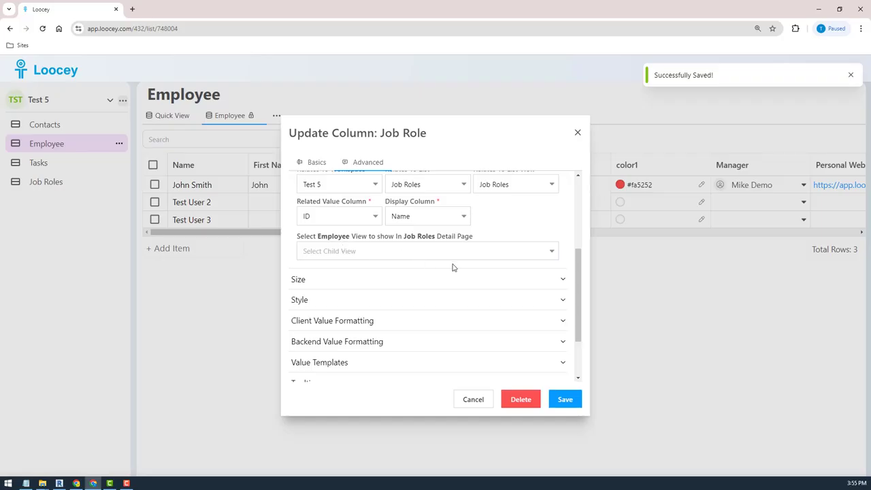
left_click(415, 257)
left_click(352, 284)
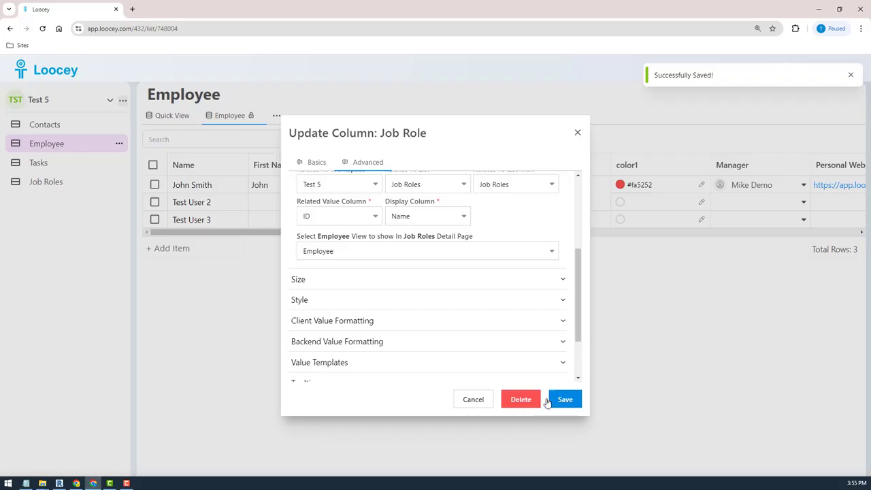
left_click(468, 406)
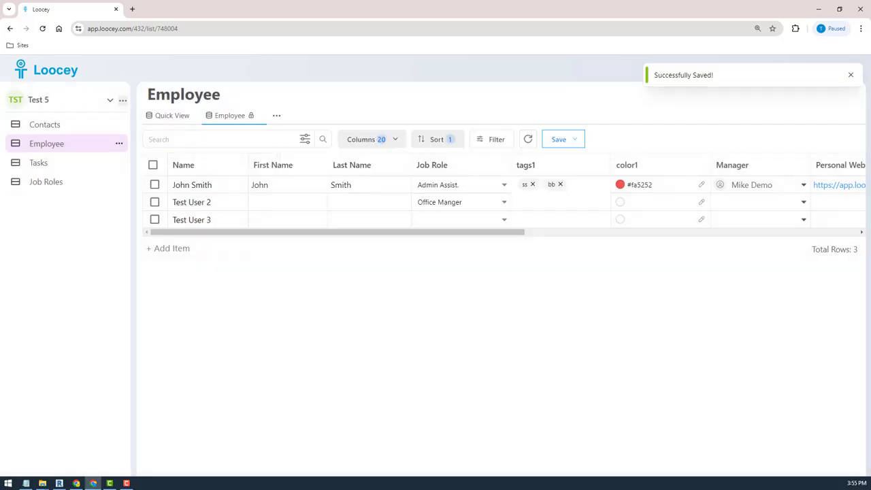
Step: Reload the page, set the Job Role column's relationship to show the Employee Quick View in the Job Roles detail page, and save
left_click(42, 28)
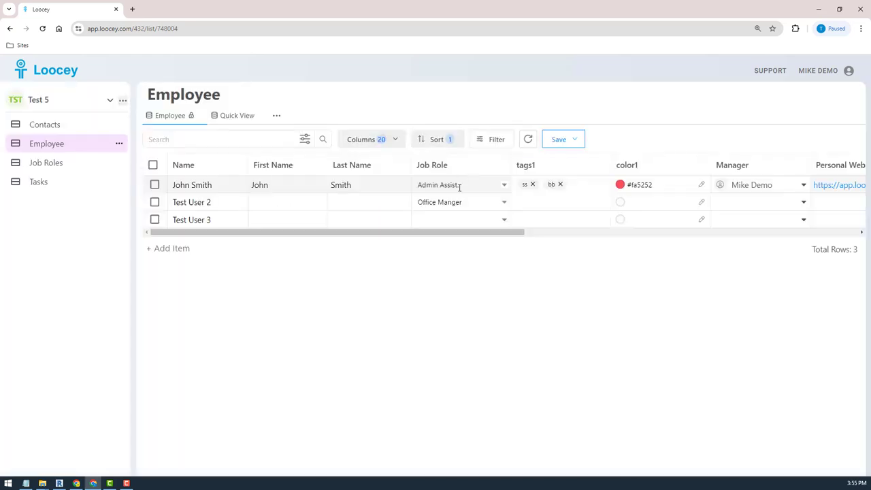
left_click(503, 165)
left_click(426, 255)
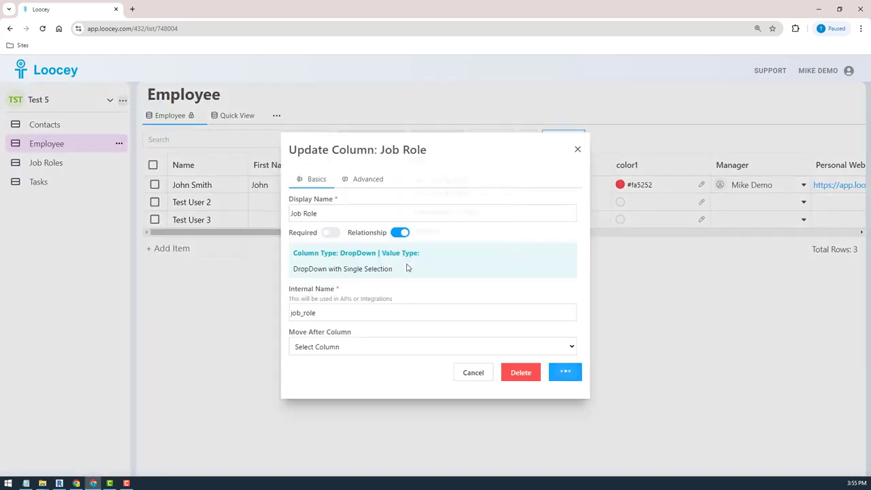
left_click(362, 187)
scroll(573, 257, "down", 2)
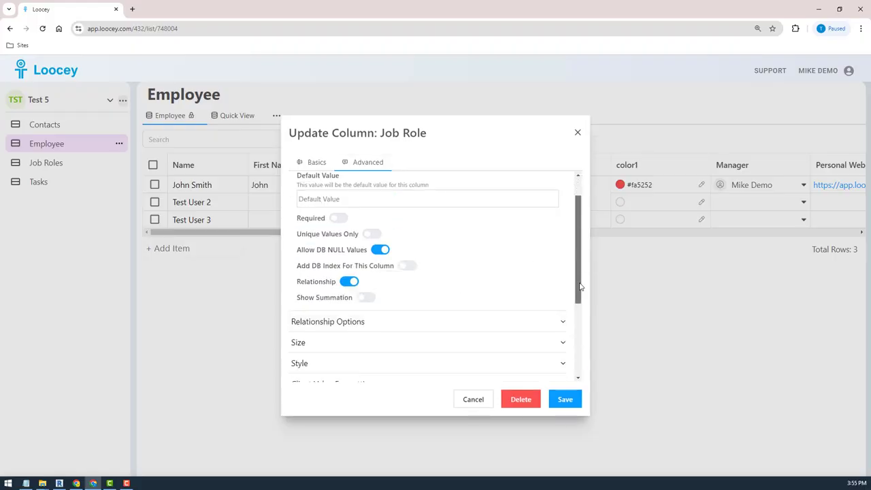
left_click(419, 279)
scroll(335, 335, "down", 2)
left_click(338, 329)
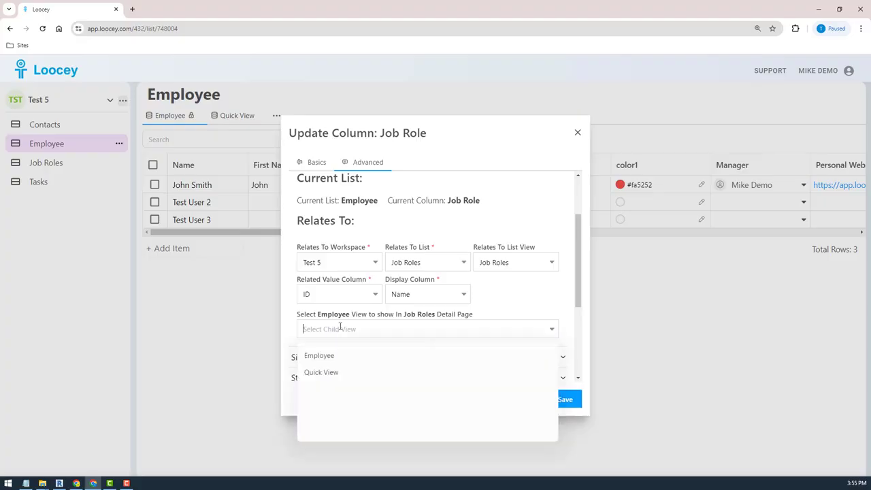
left_click(326, 372)
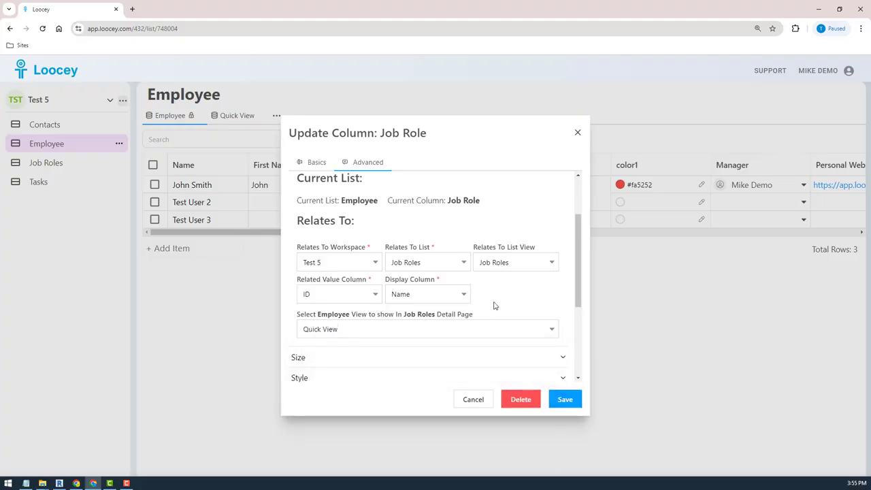
left_click(565, 403)
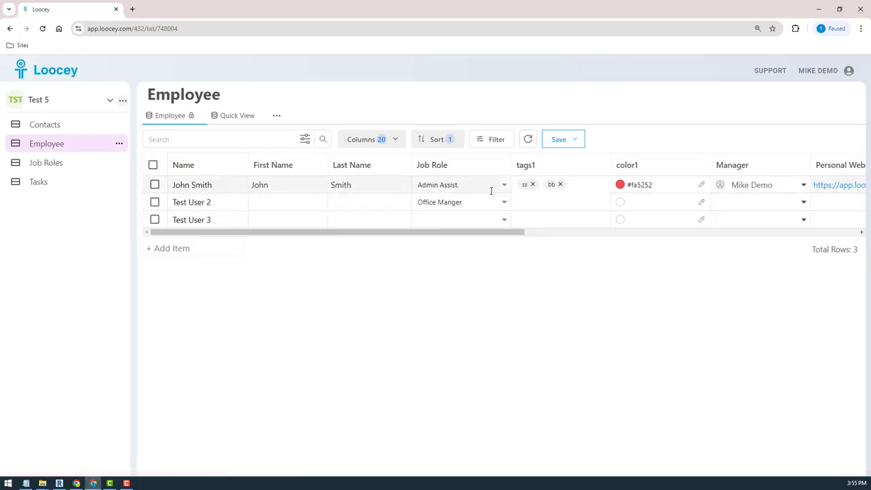
Step: On the Admin Assist. job role's detail page, add an employee named Admin User 2 with first name Admin and last name User
left_click(53, 165)
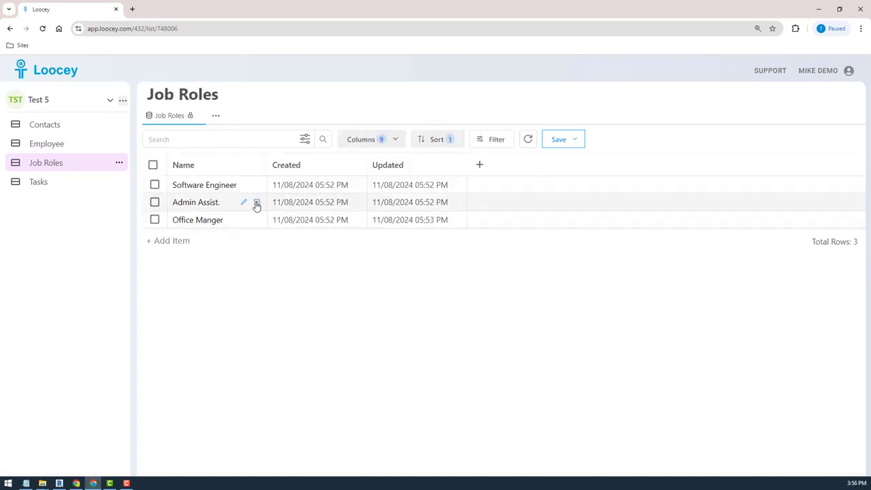
left_click(256, 203)
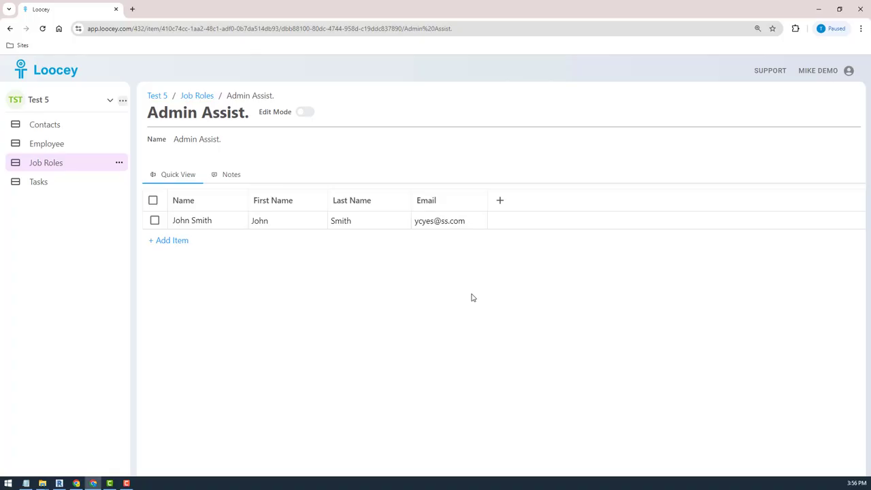
left_click(171, 243)
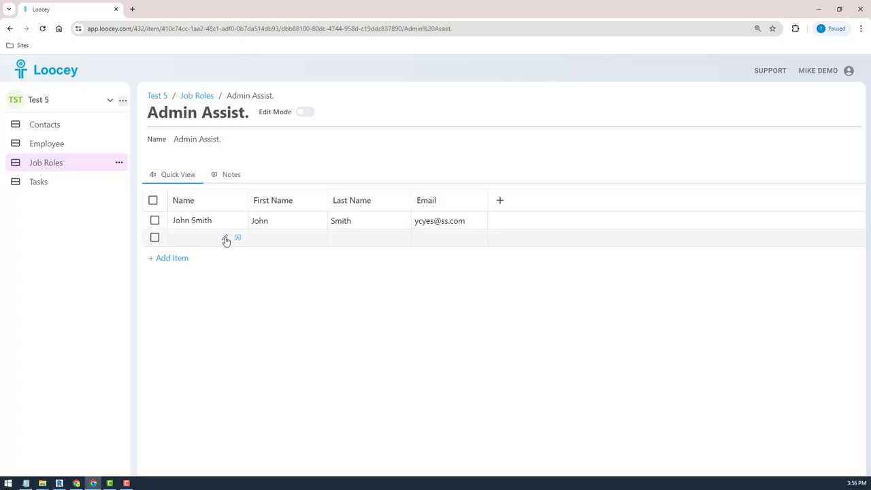
left_click(224, 238)
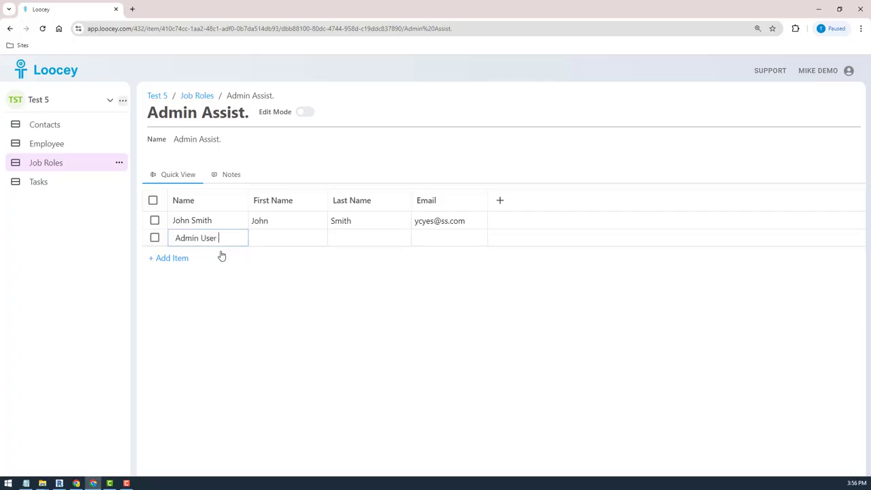
type("Admin User 2")
left_click(286, 237)
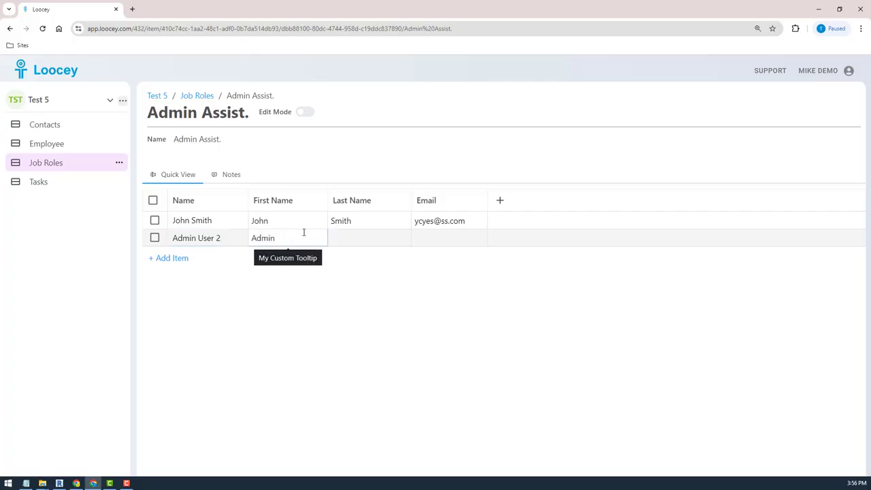
left_click(349, 231)
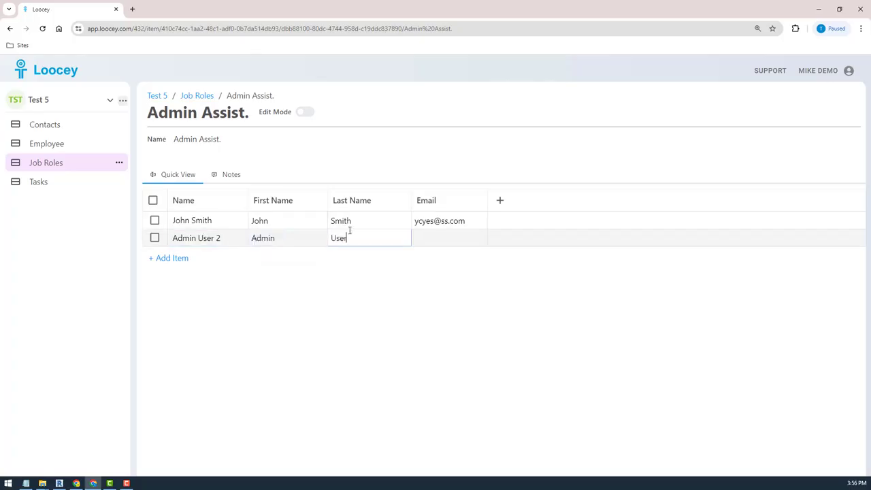
type("User")
key("Return")
Step: Look at the notes of the Admin Assist. job role and return to its related employees
left_click(232, 175)
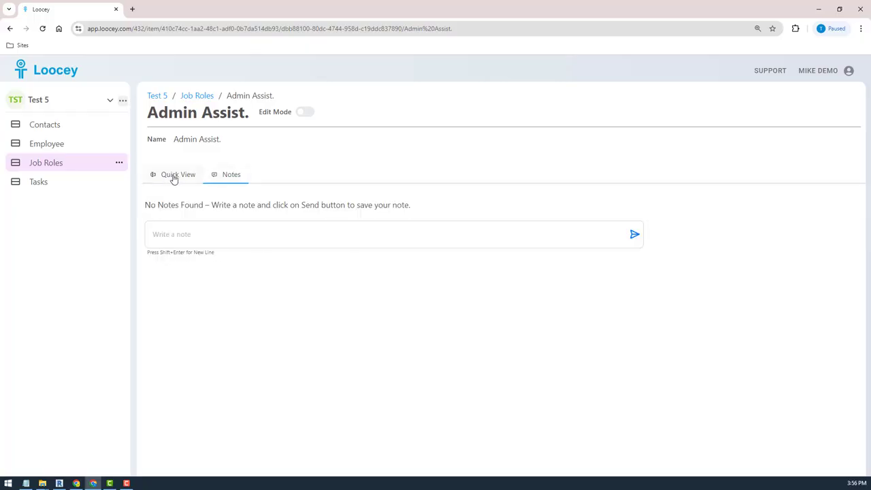
left_click(174, 177)
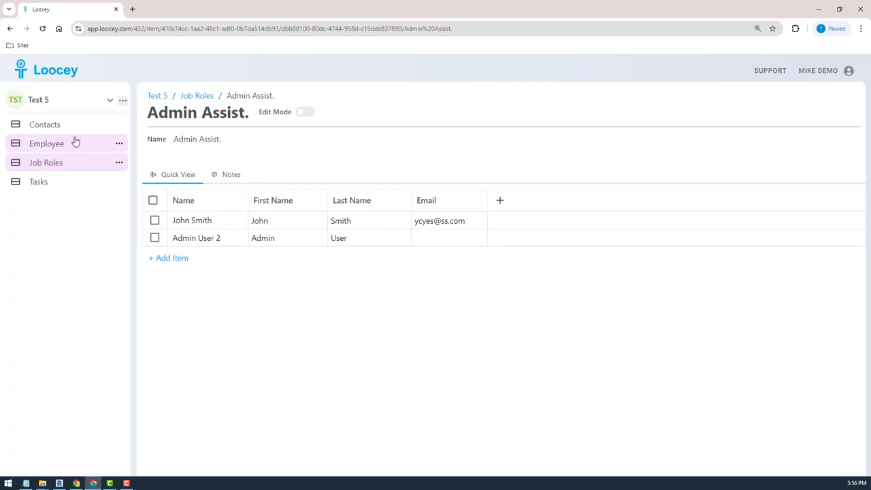
Step: View the Employee list and the Tasks list
left_click(32, 149)
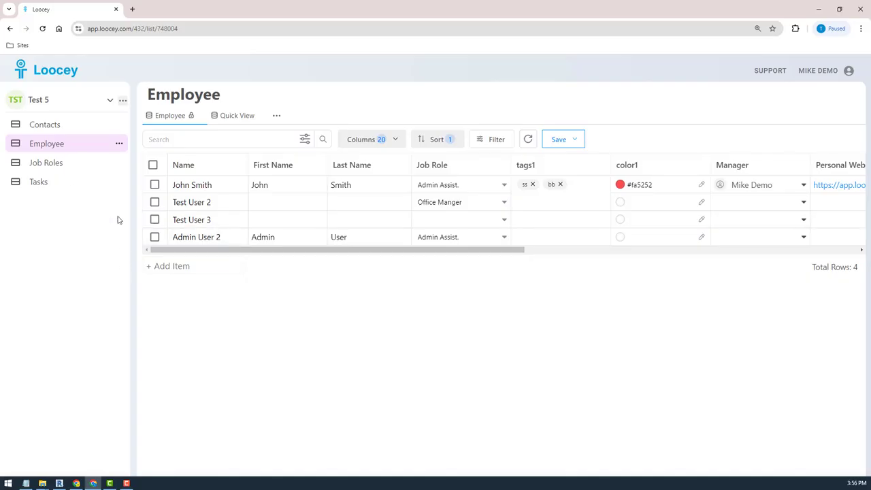
left_click(118, 182)
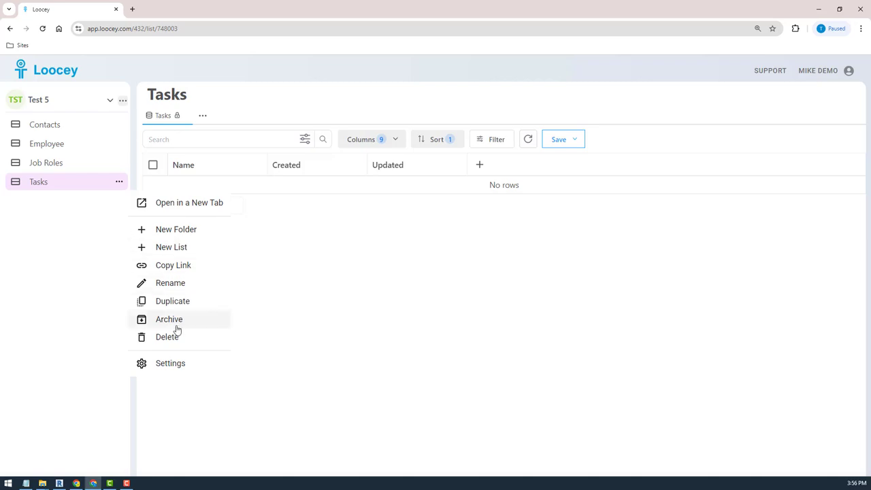
left_click(77, 230)
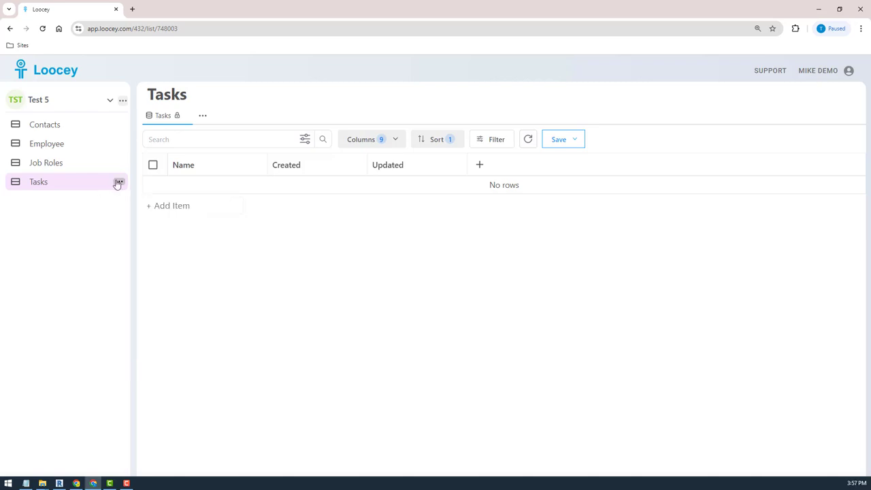
Step: Create a new list named Projects in the Test 5 workspace's root folder
left_click(119, 182)
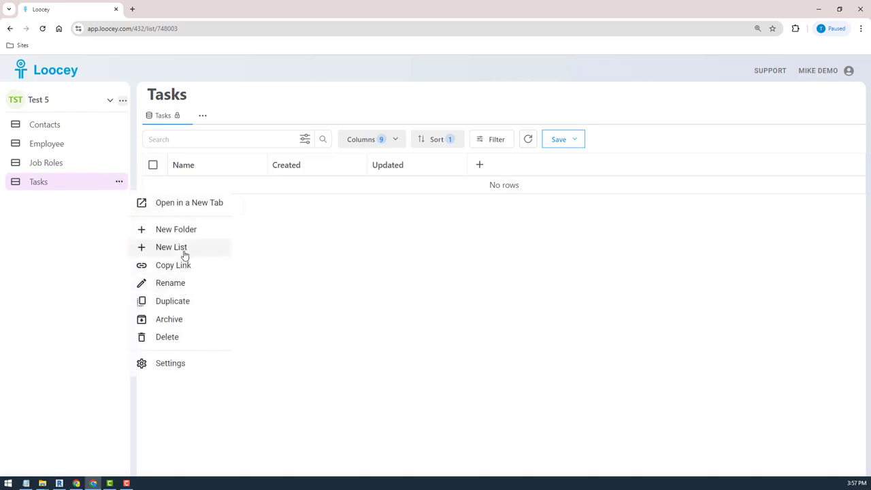
left_click(182, 249)
left_click(384, 287)
type("Projects")
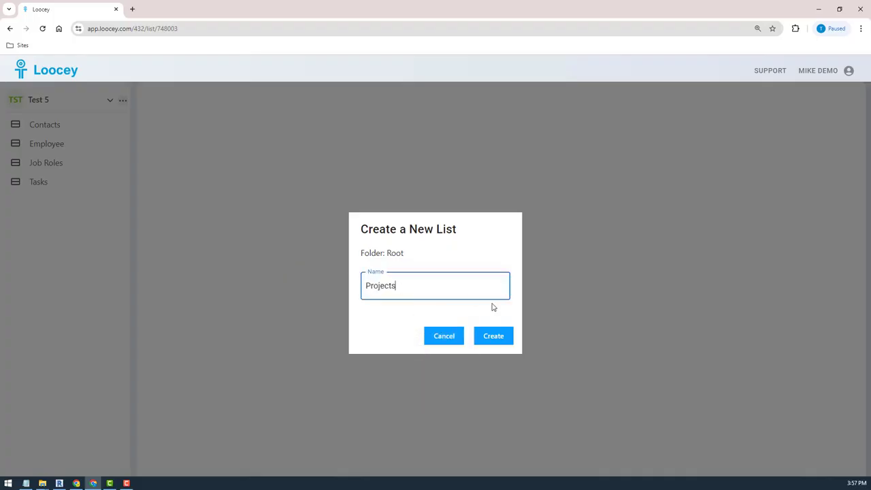
left_click(493, 338)
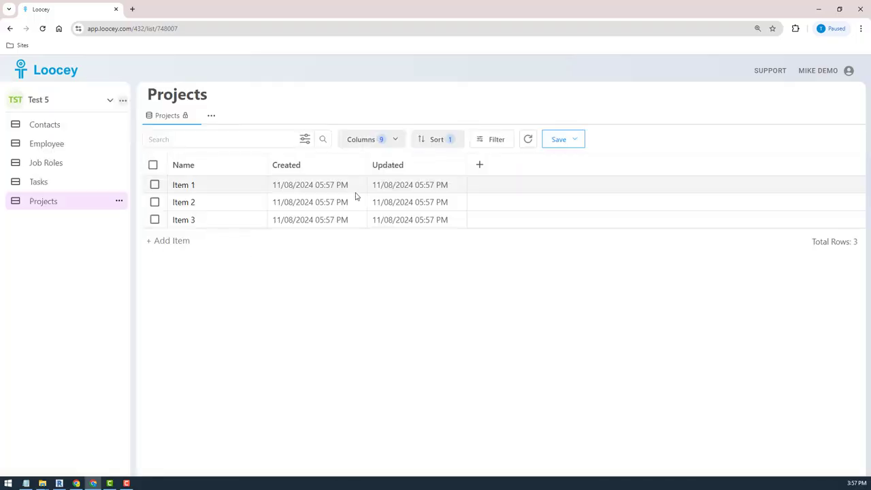
Step: Rename the three items in the Projects list as Project 1, Project 2 and Project 3
left_click(242, 185)
type("Projec")
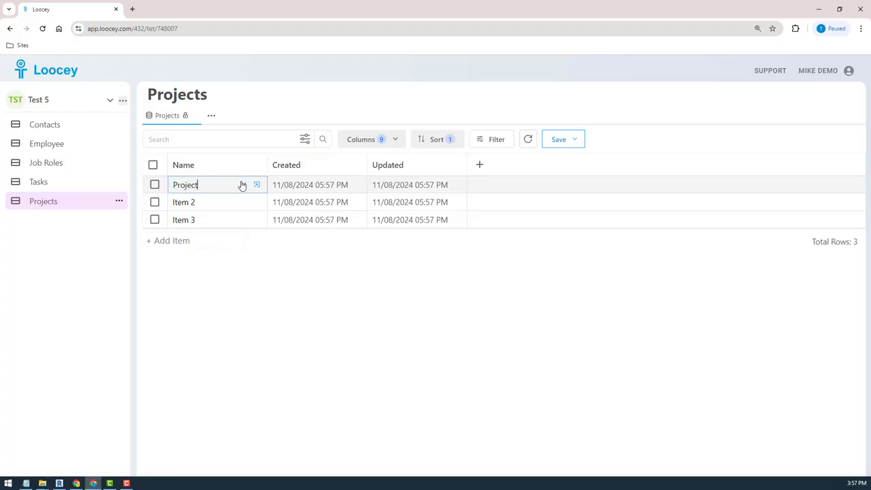
left_click(238, 202)
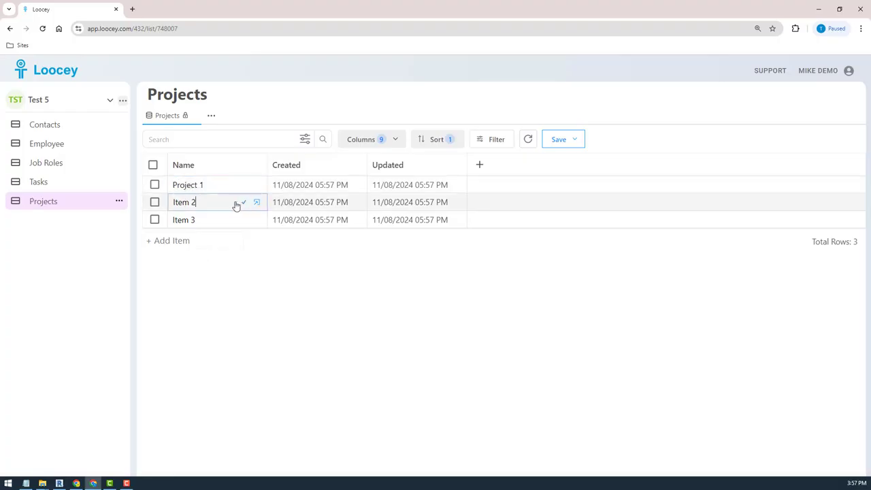
triple_click(185, 202)
type("Proje")
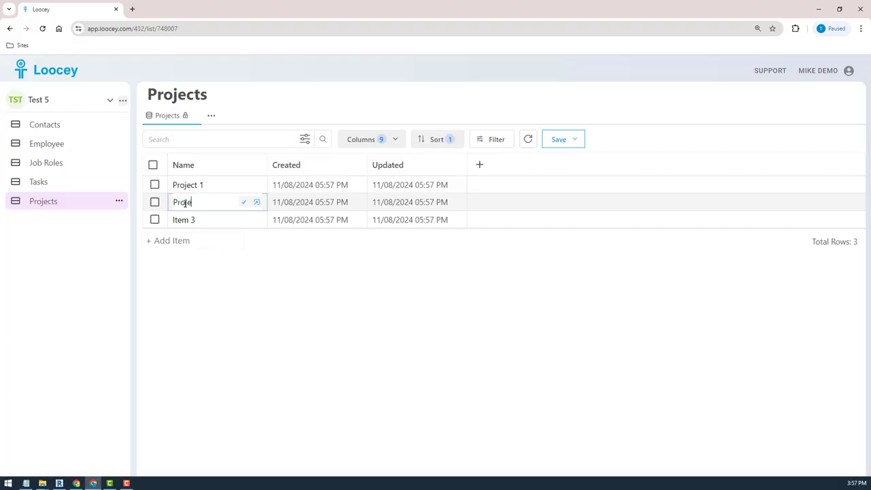
type("ct 2")
key("Return")
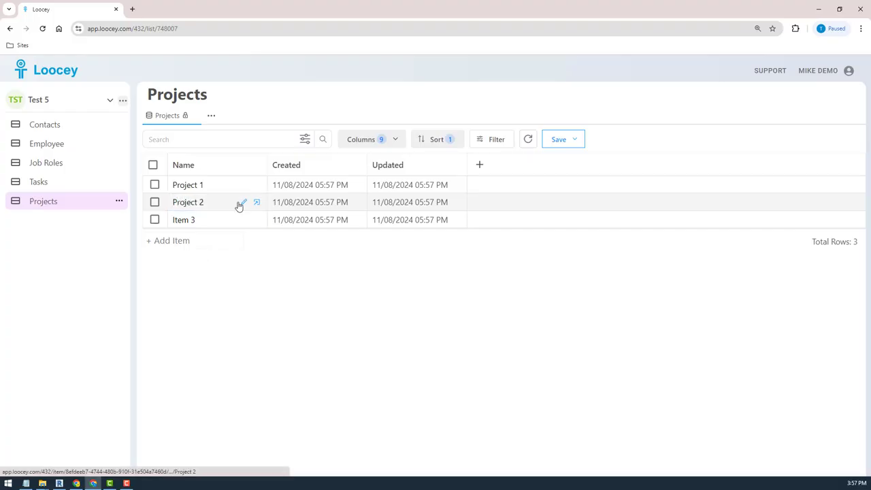
left_click(243, 222)
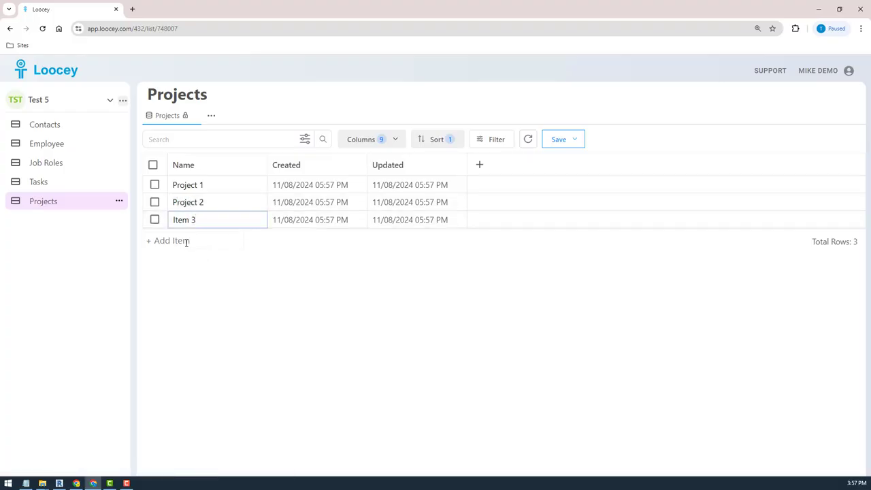
key("ctrl+a")
type("Proje")
key("Return")
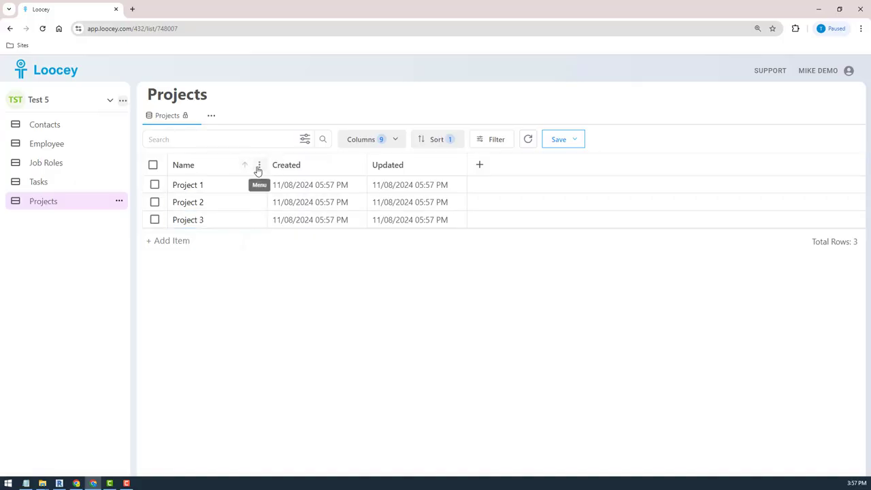
Step: Start a new column after Name in Projects, with display name Employee, relationship enabled and column type DropDown
left_click(259, 167)
left_click(218, 231)
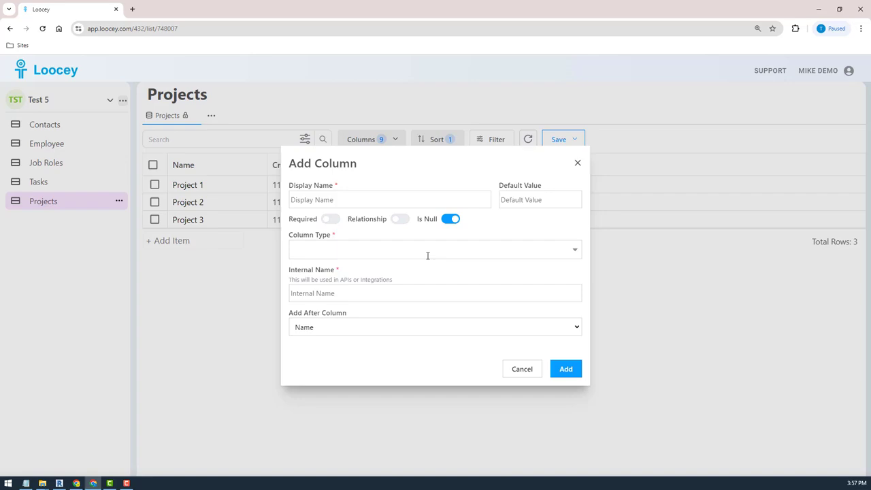
left_click(329, 200)
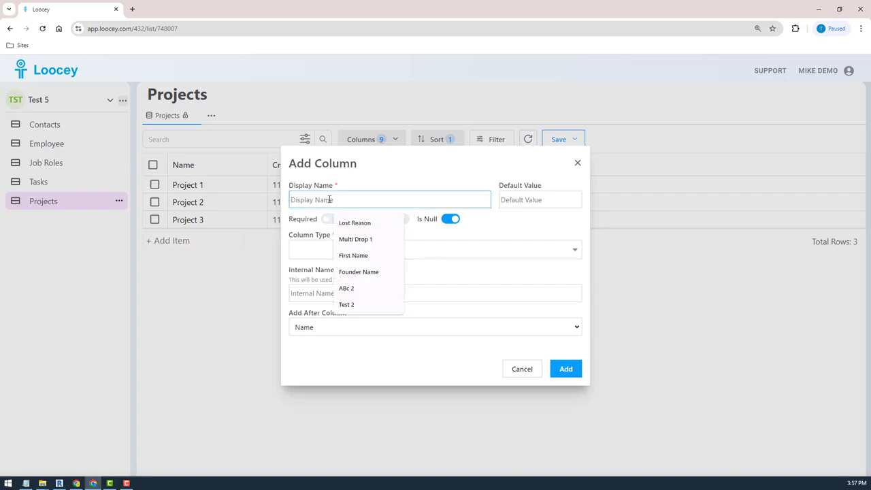
type("Employee")
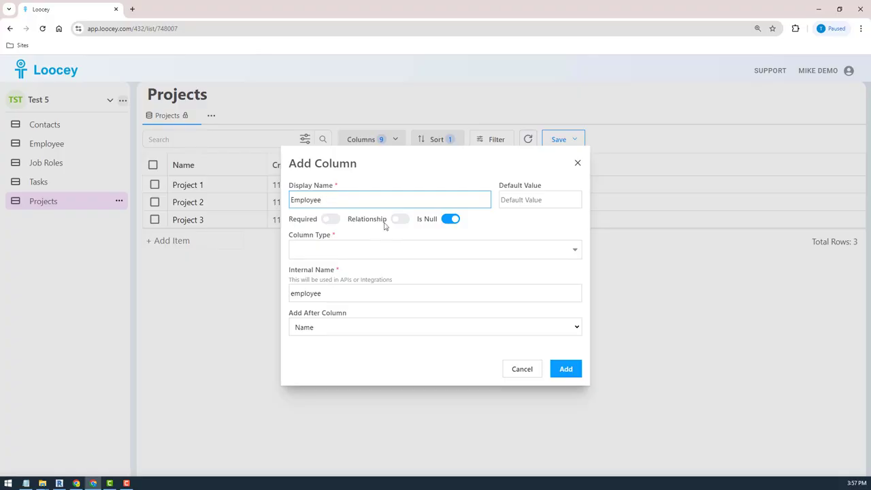
left_click(399, 220)
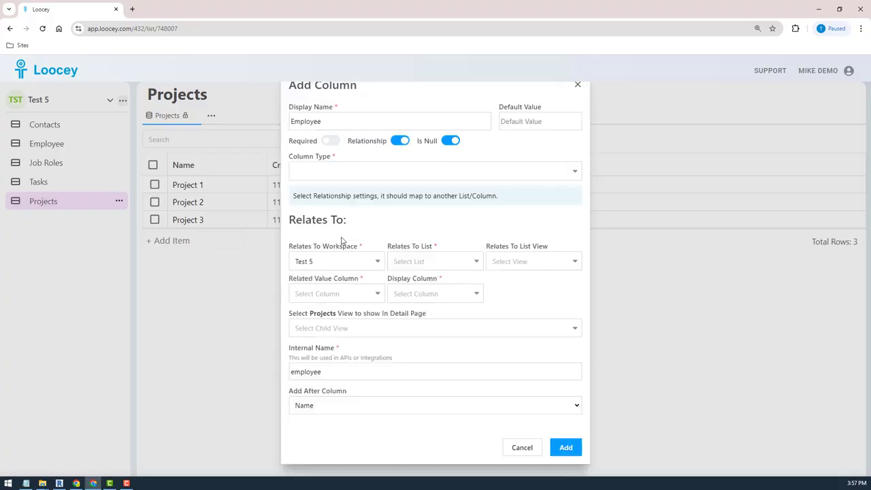
left_click(331, 165)
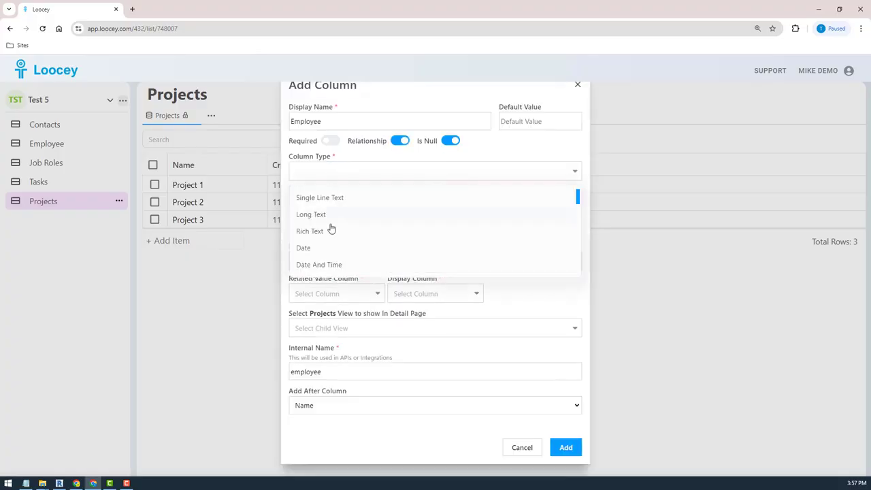
type("dro")
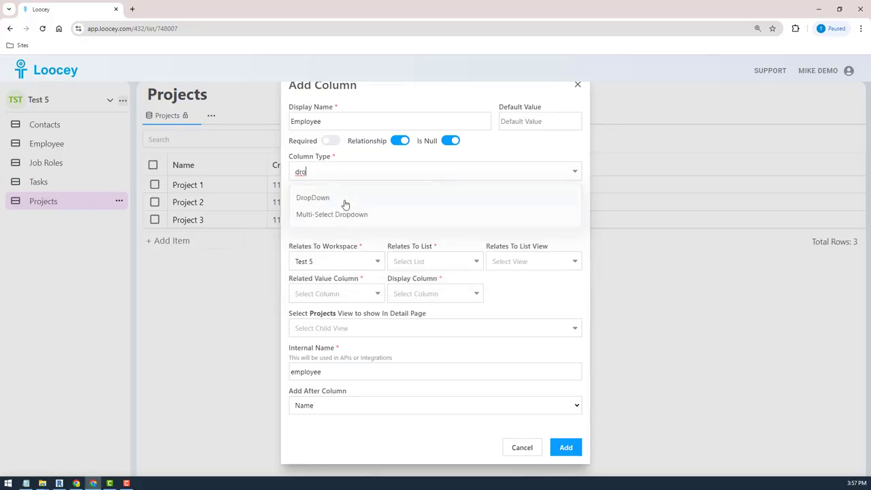
left_click(342, 198)
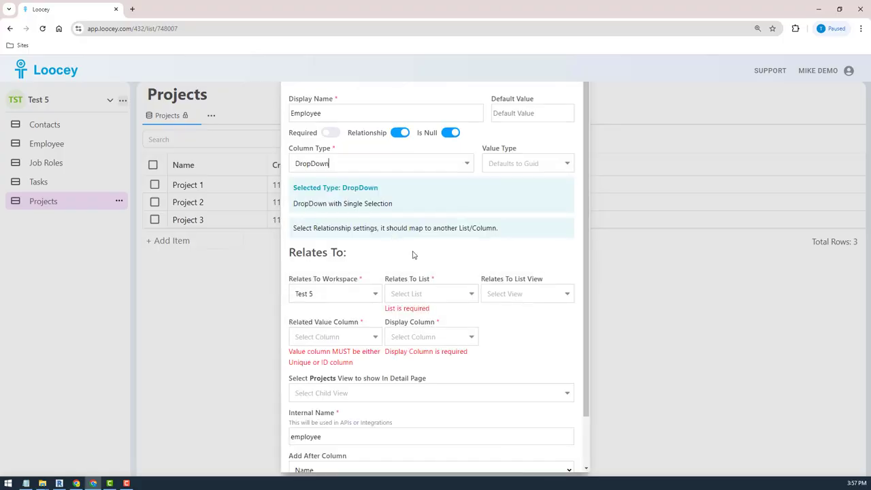
Step: Relate the new column to the Employee list's Quick View, with ID as related value column and Name as display column, and add it
left_click(429, 297)
left_click(426, 341)
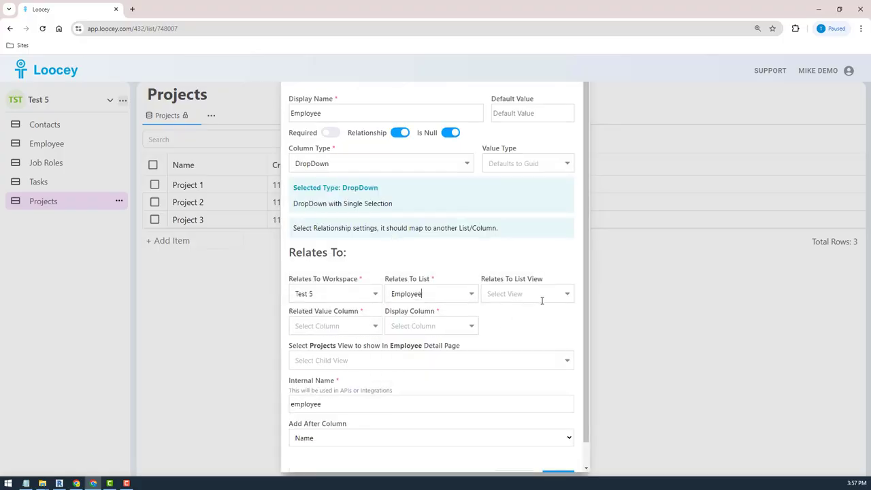
left_click(536, 295)
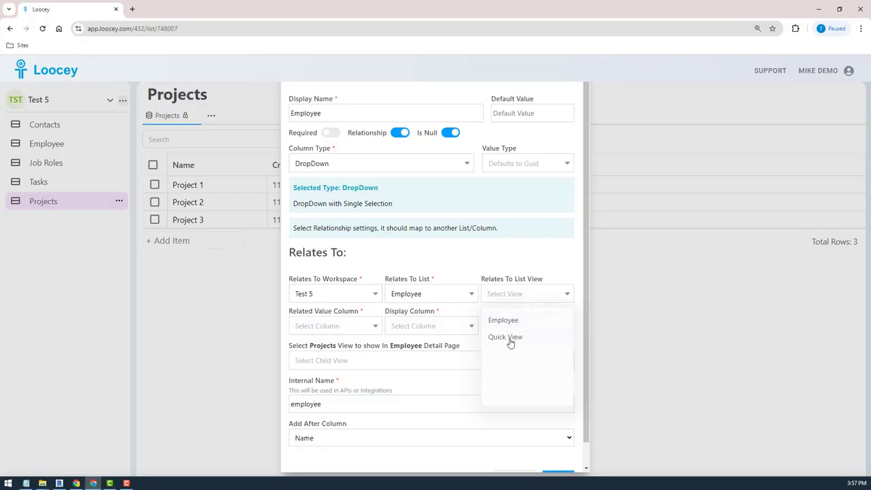
left_click(509, 338)
left_click(312, 327)
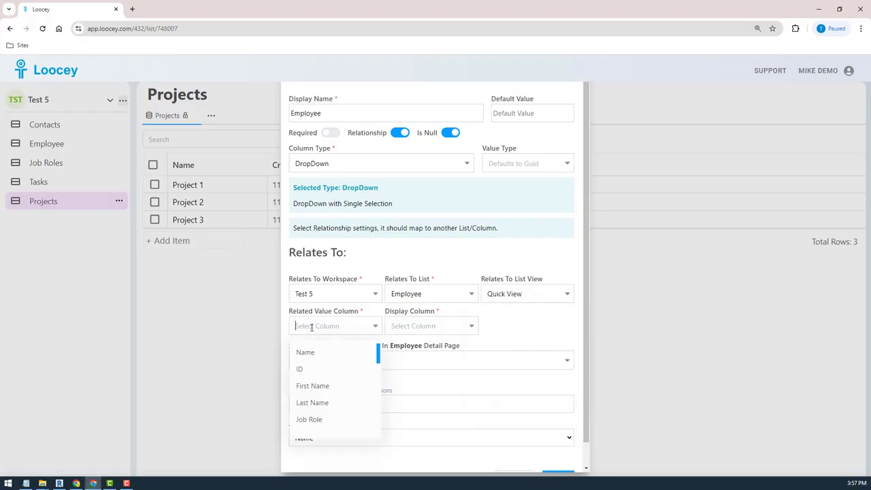
left_click(310, 369)
left_click(414, 325)
left_click(419, 355)
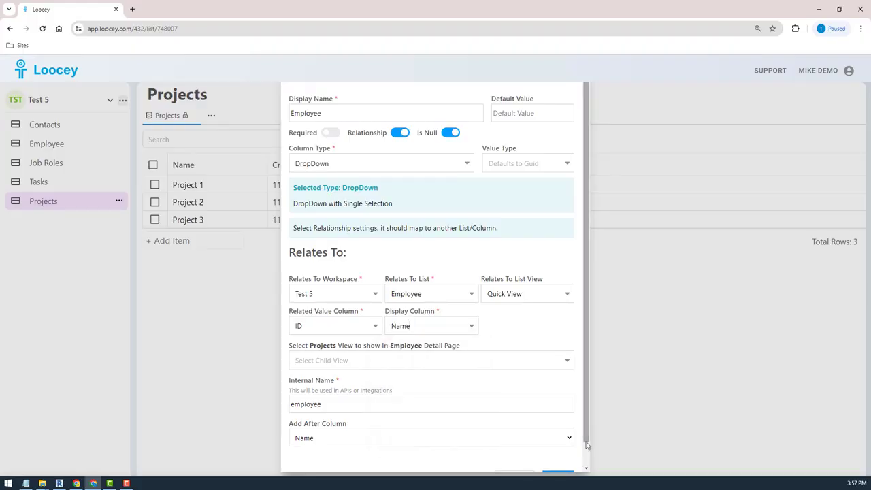
scroll(564, 439, "down", 1)
left_click(558, 456)
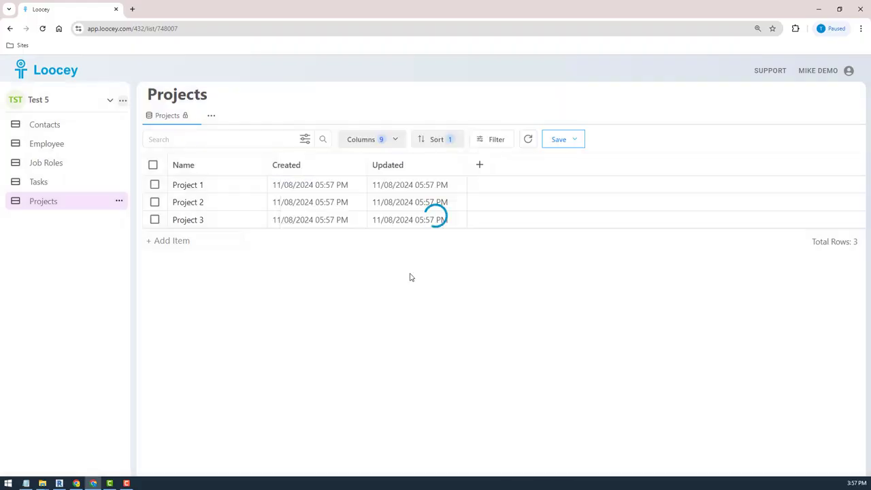
Step: Assign the second listed employee to Project 1, Test User 2 to Project 2 and Admin User 2 to Project 3
left_click(340, 186)
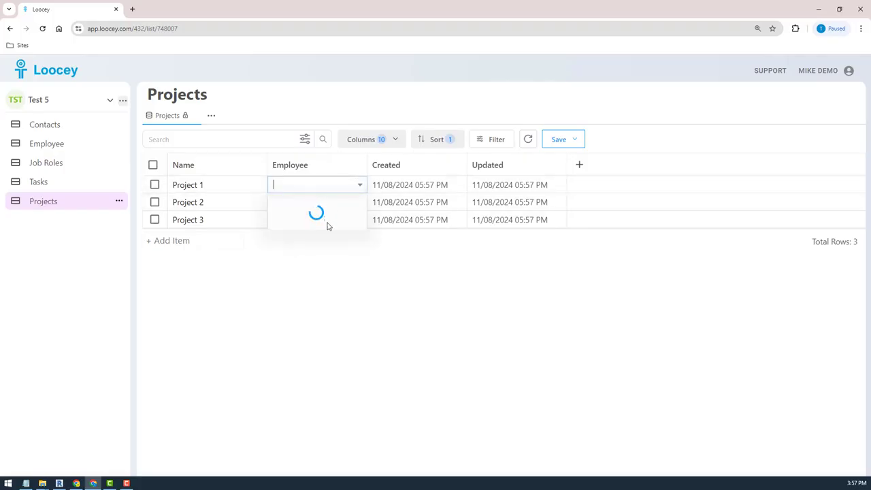
left_click(321, 234)
left_click(313, 204)
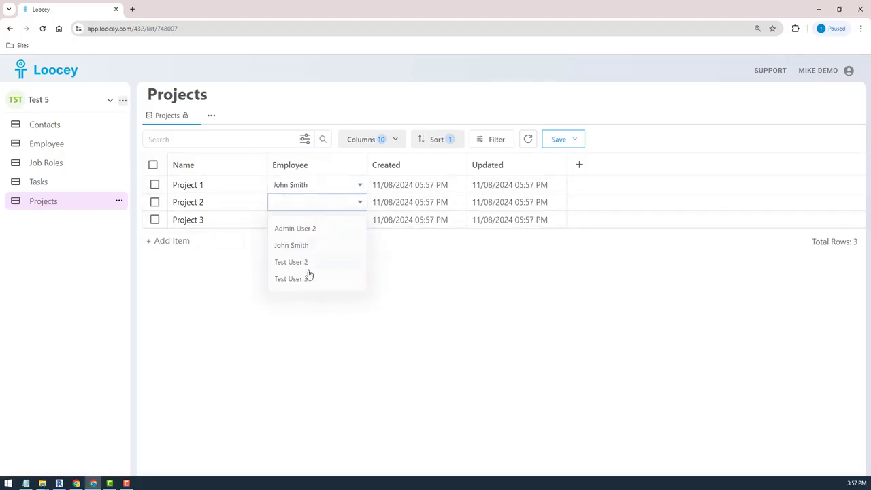
left_click(303, 260)
left_click(312, 222)
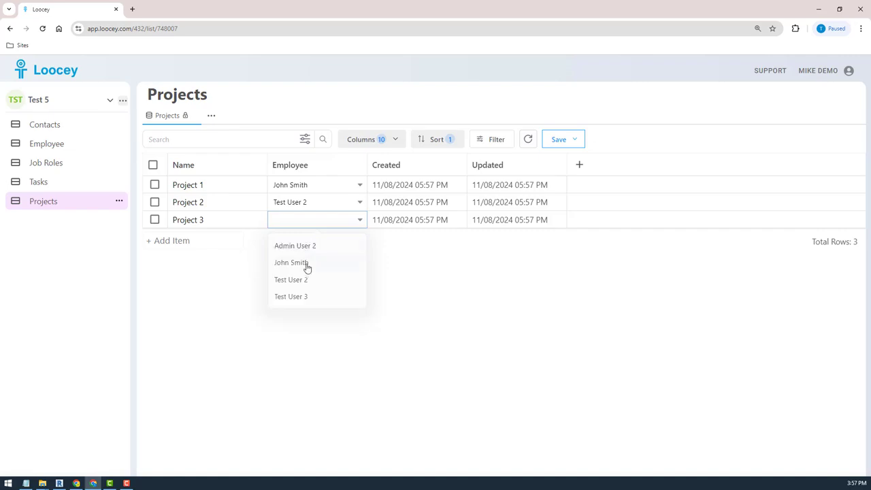
left_click(303, 246)
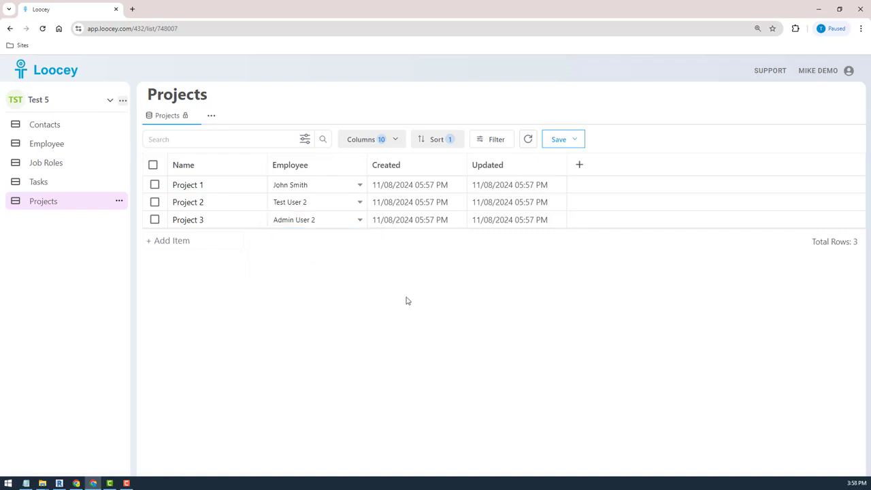
Step: View the detail page of the first employee in the Employee list and return to the Projects list
left_click(45, 149)
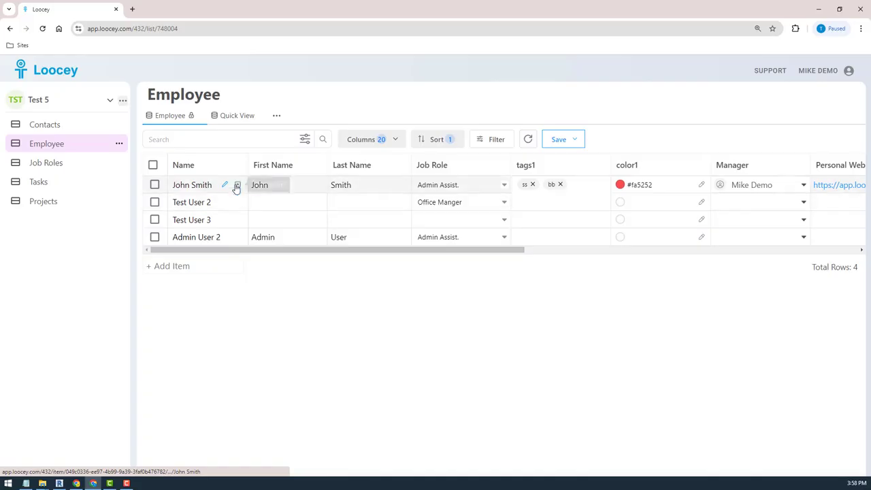
left_click(237, 184)
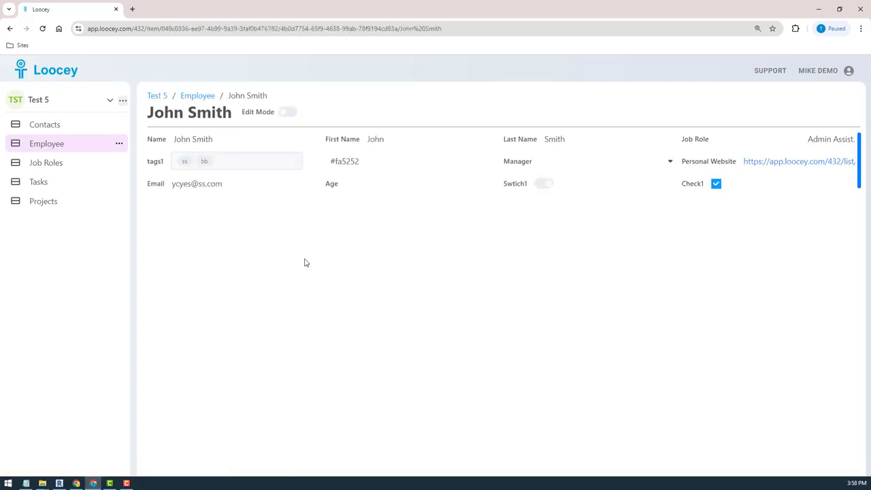
left_click(31, 205)
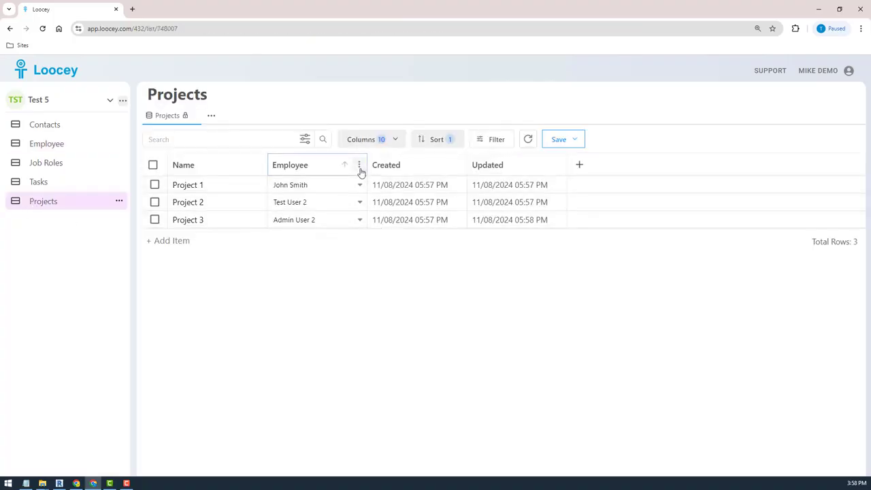
Step: Try to select a Projects view to show in the Employee detail page, within the Employee column's advanced settings
left_click(359, 167)
left_click(292, 256)
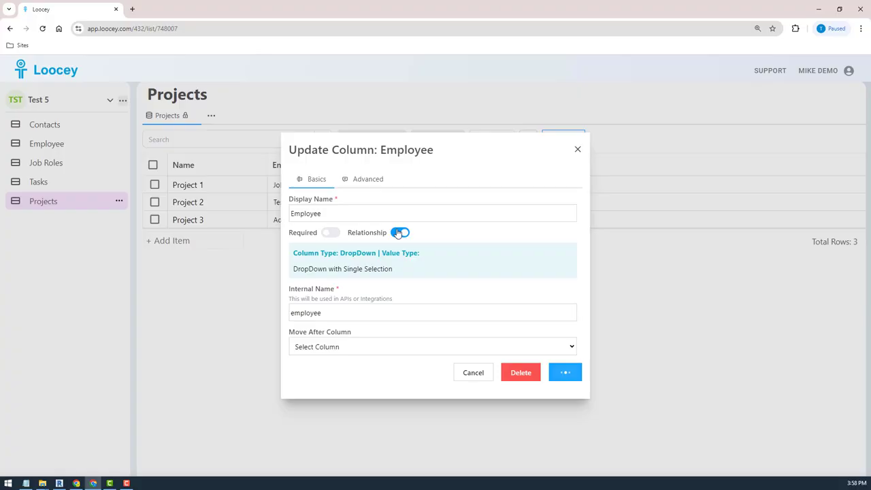
left_click(368, 180)
left_click(356, 357)
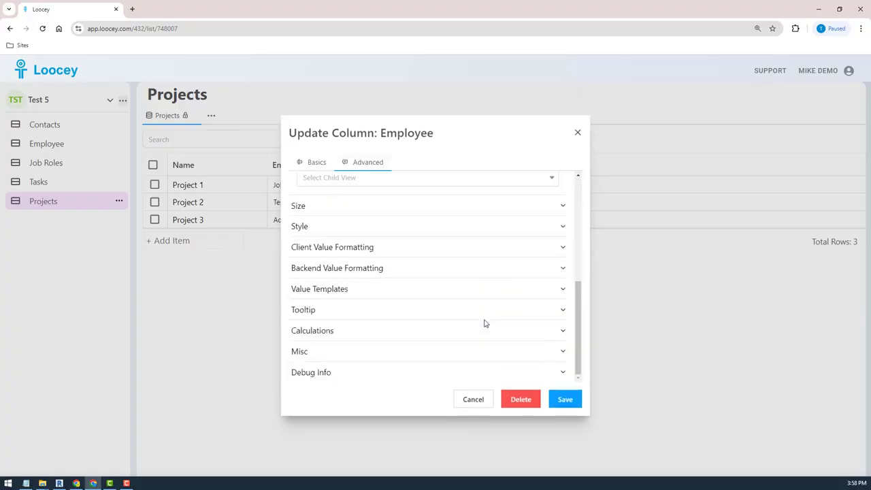
scroll(334, 297, "down", 3)
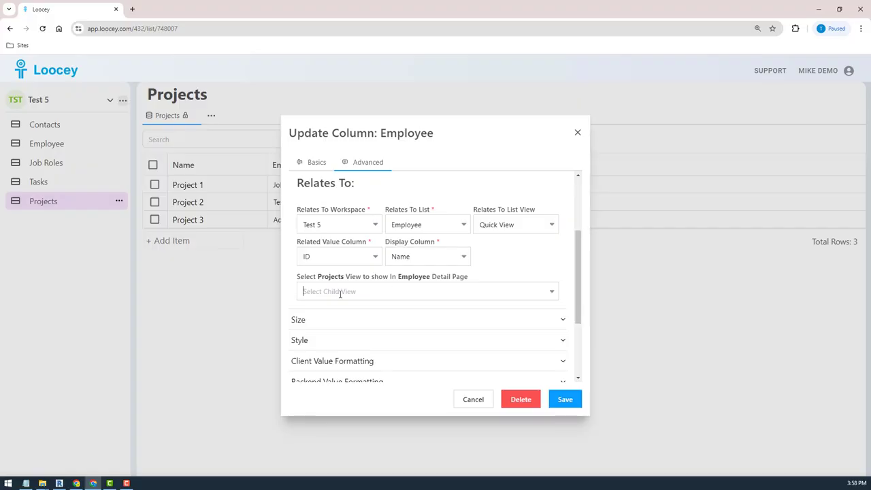
left_click(410, 287)
left_click(406, 287)
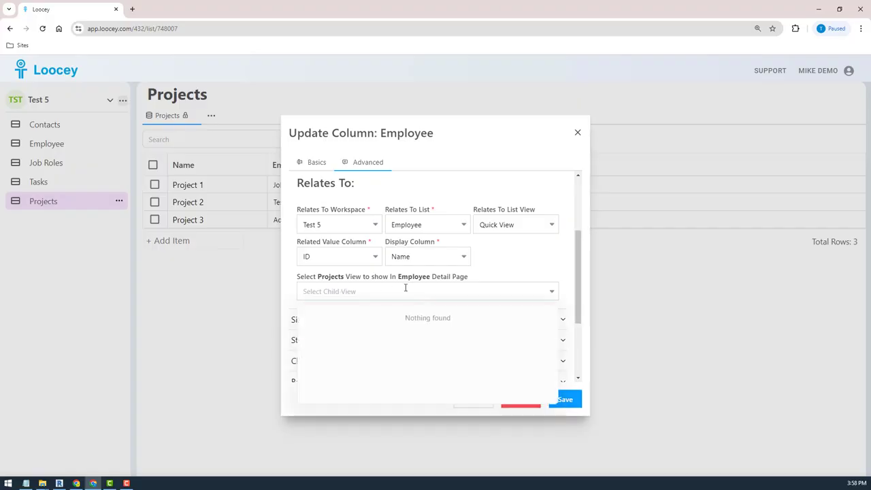
left_click(144, 271)
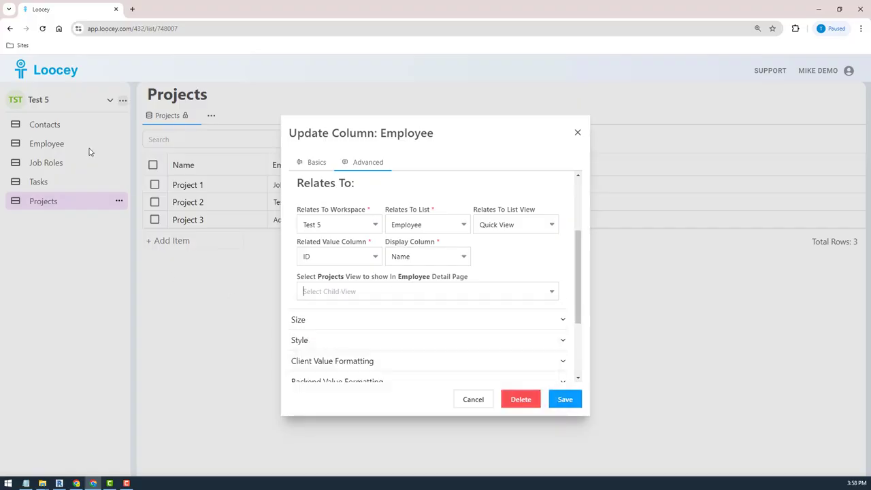
Step: Reload the page, set Projects as the view shown in the Employee detail page for the Employee column, and save the column
left_click(43, 28)
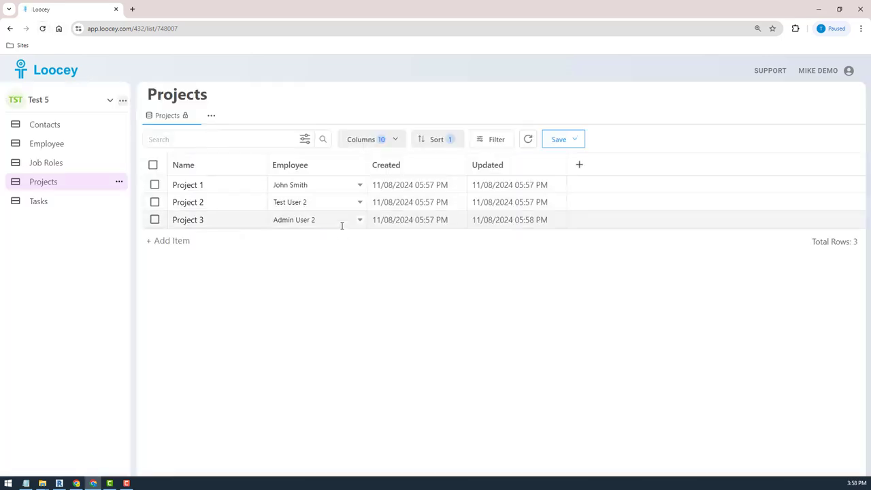
left_click(358, 165)
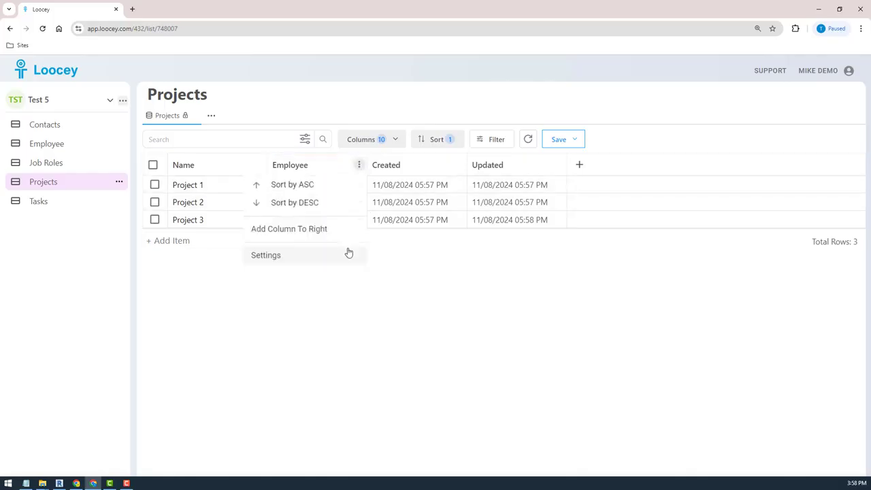
left_click(308, 256)
left_click(371, 182)
scroll(377, 351, "down", 5)
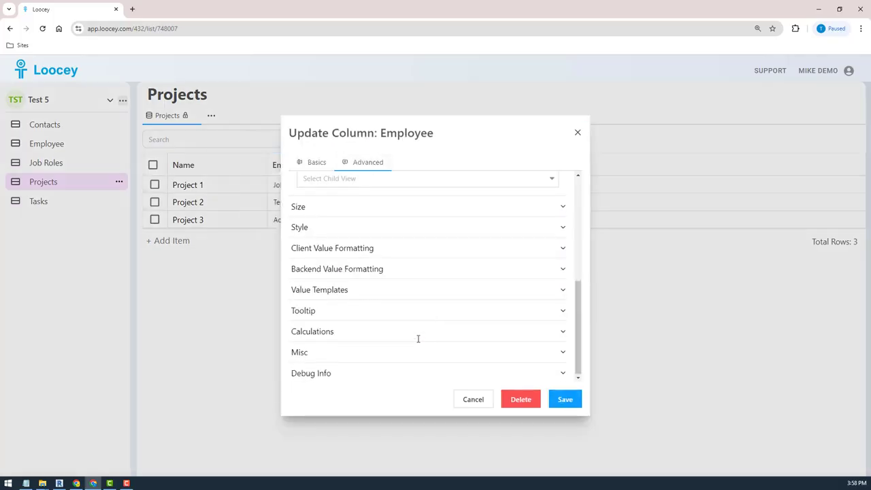
scroll(408, 335, "up", 5)
left_click_drag(573, 243, 576, 298)
left_click(406, 308)
left_click(316, 335)
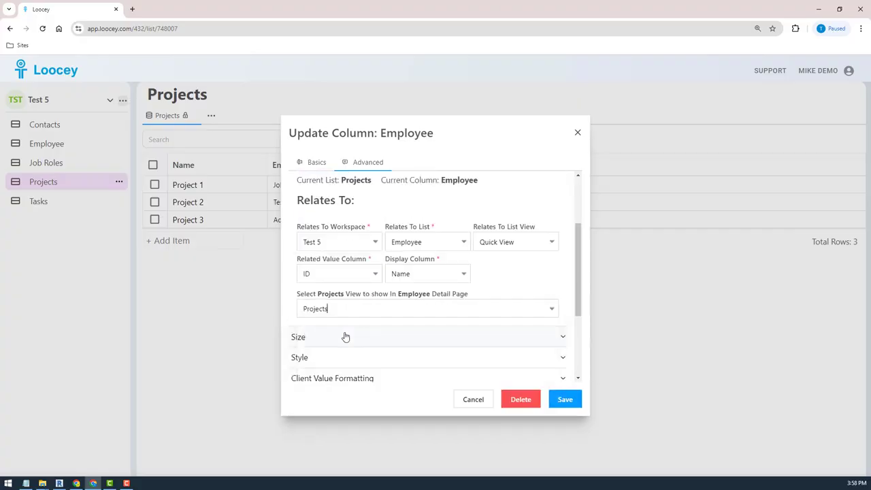
left_click(565, 400)
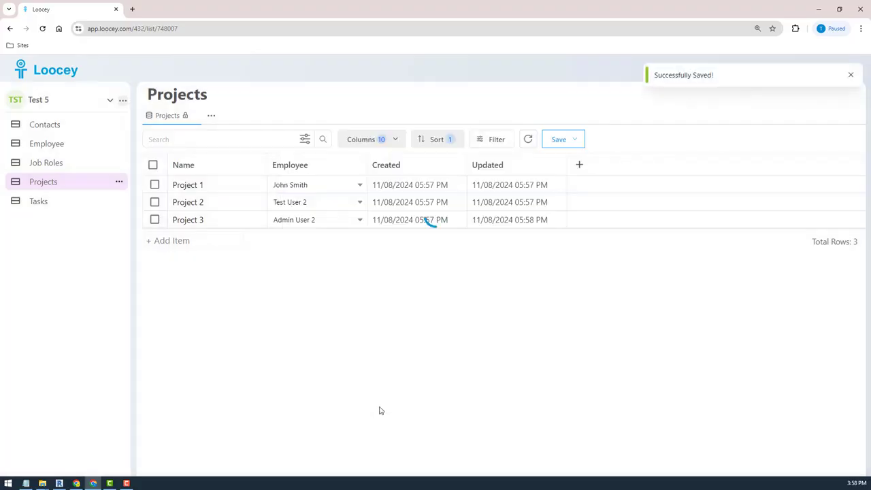
Step: Add a related project named Another Project on the detail page of the first employee in the Employee list
left_click(74, 143)
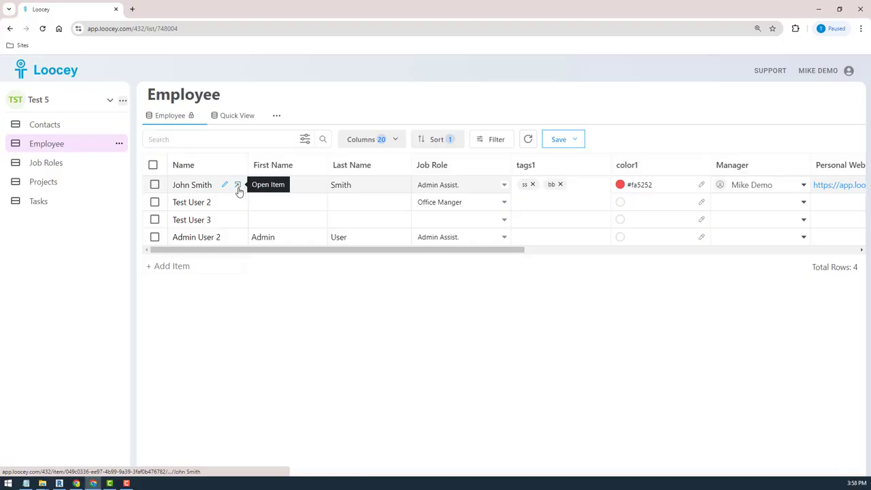
left_click(238, 185)
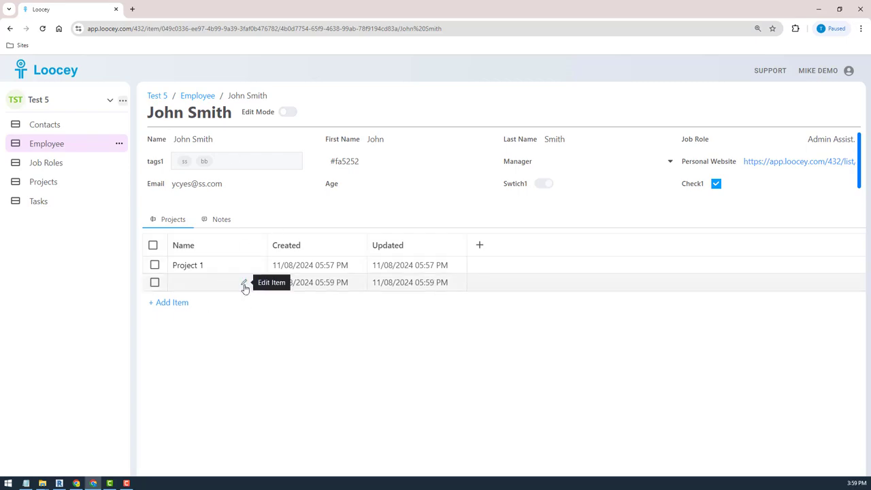
left_click(244, 284)
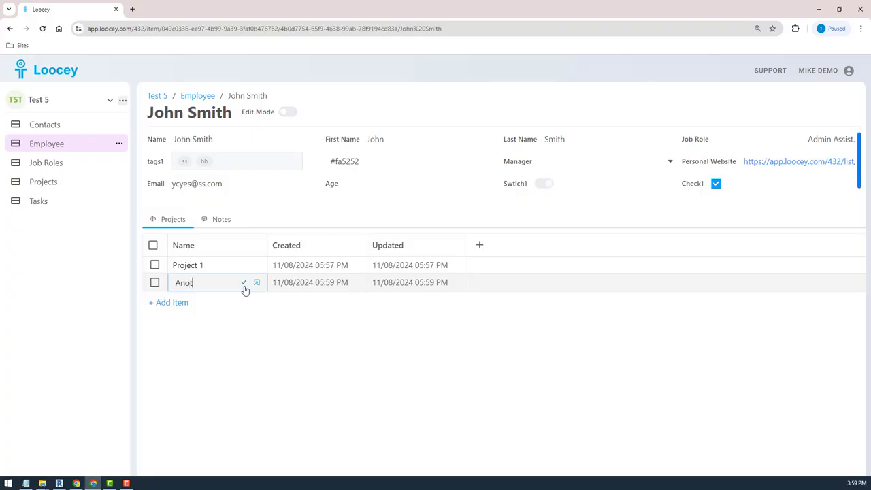
type("Another Project")
left_click(244, 286)
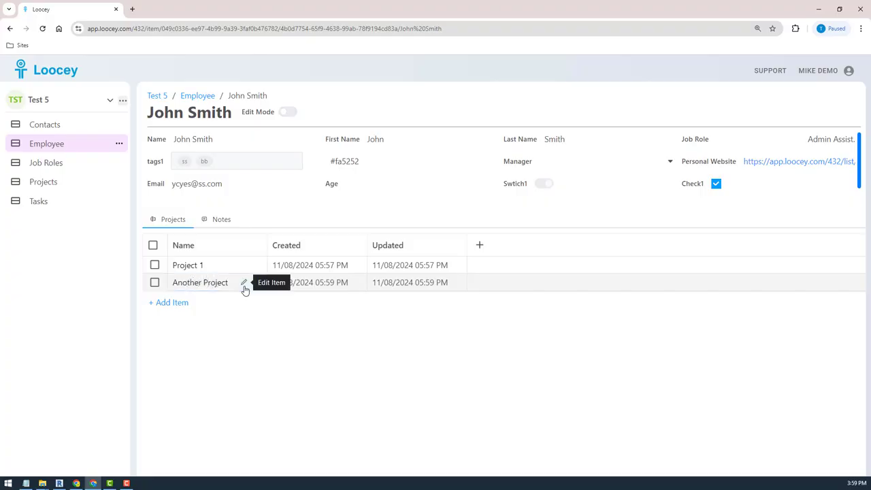
Step: Review the Projects list for the added project, and look over the Employee list and its view options
left_click(43, 183)
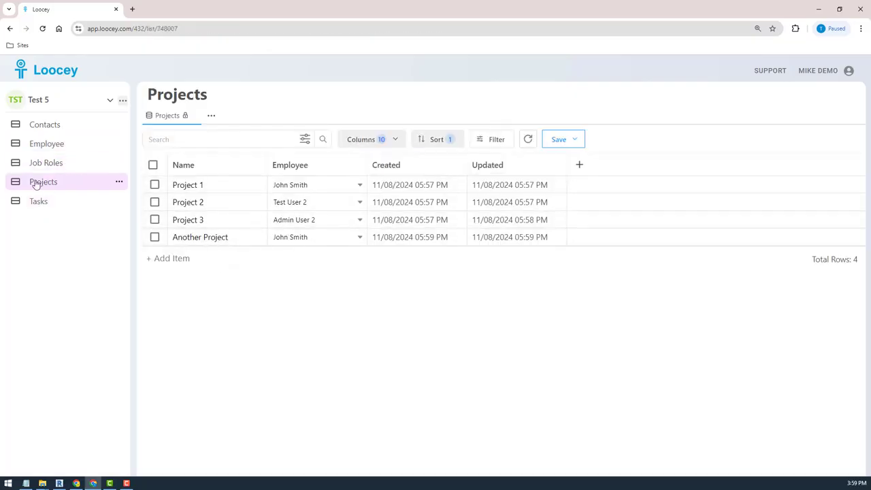
left_click(46, 143)
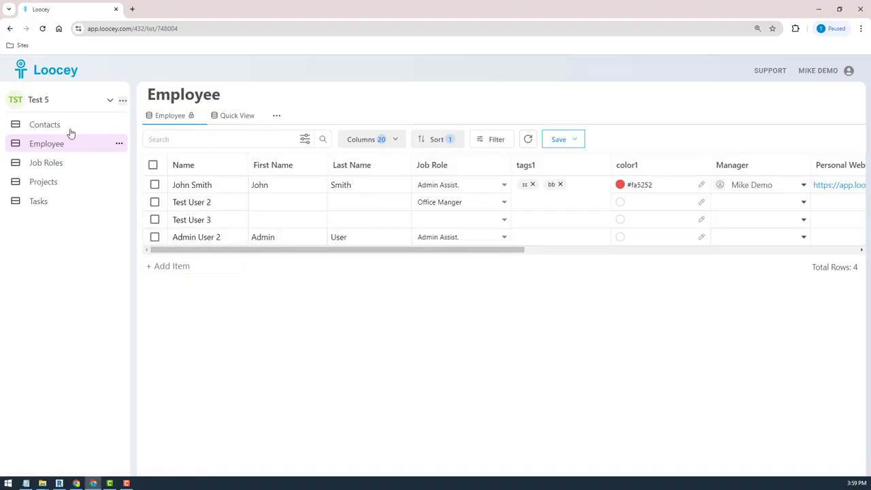
left_click(276, 116)
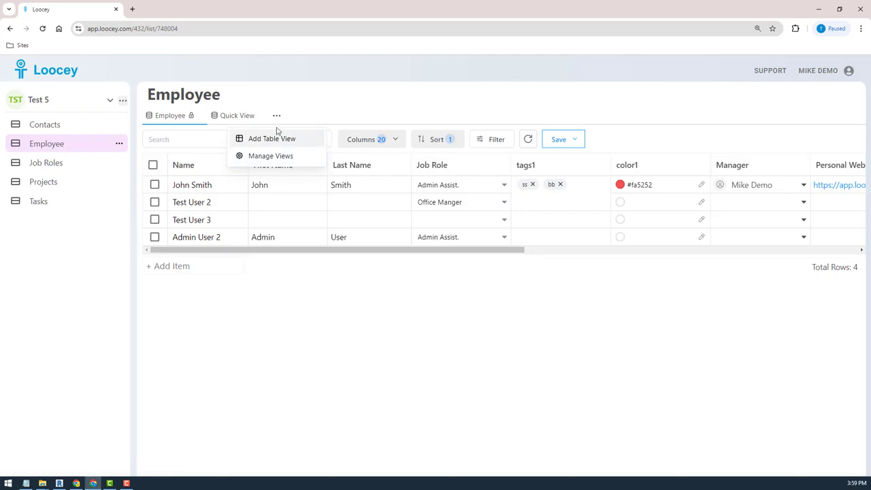
left_click(469, 297)
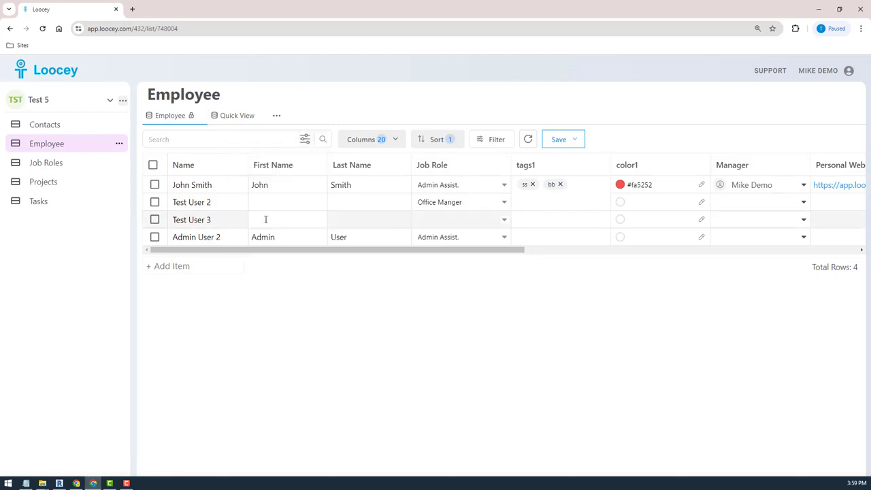
left_click(194, 207)
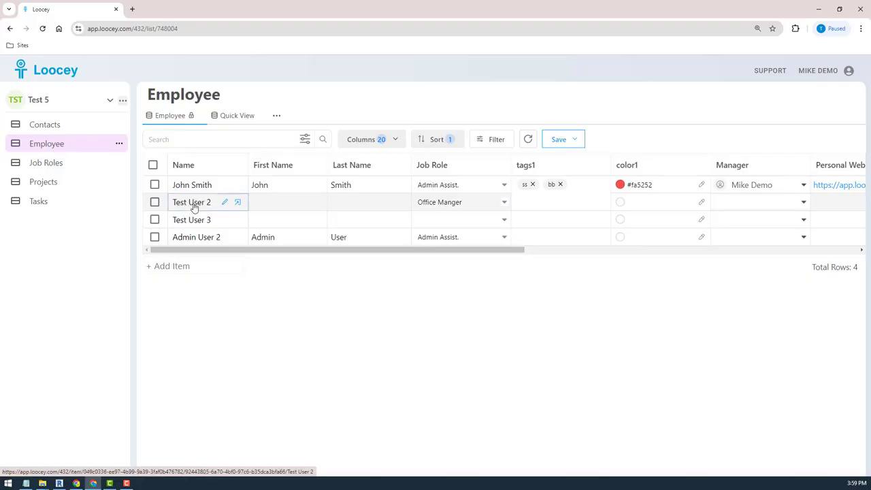